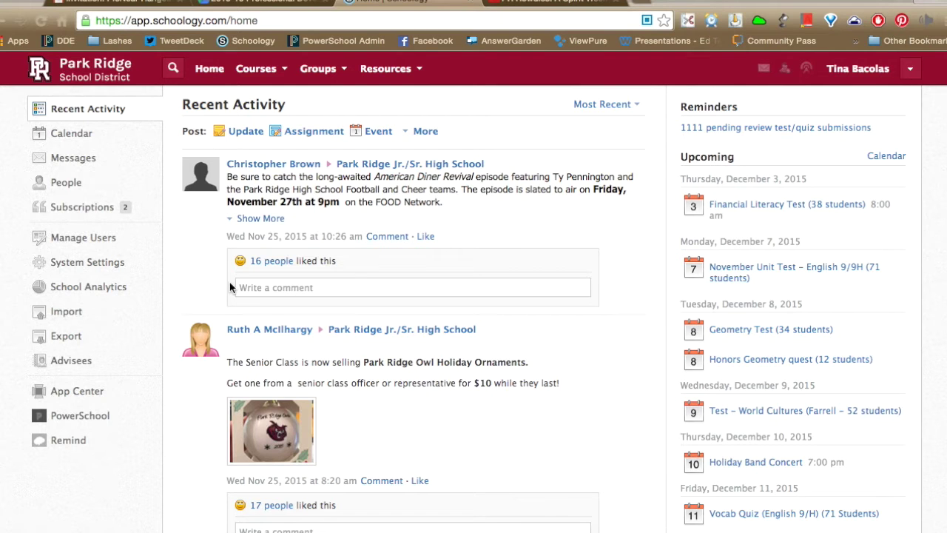
Step: Start a new update post on the Recent Activity page and attach a poll to it
{"action": "scroll", "coordinate": [228, 232], "scroll_direction": "down", "scroll_amount": 1}
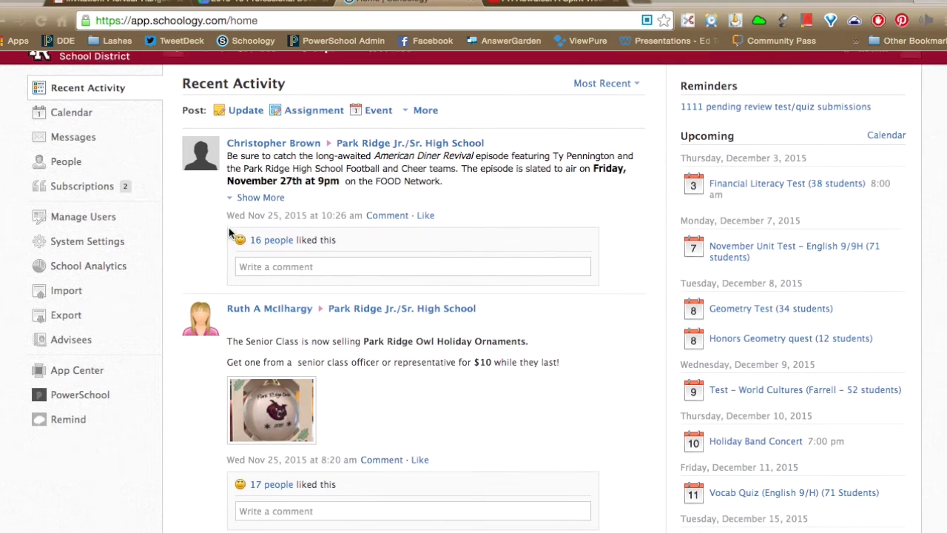
{"action": "scroll", "coordinate": [228, 227], "scroll_direction": "up", "scroll_amount": 1}
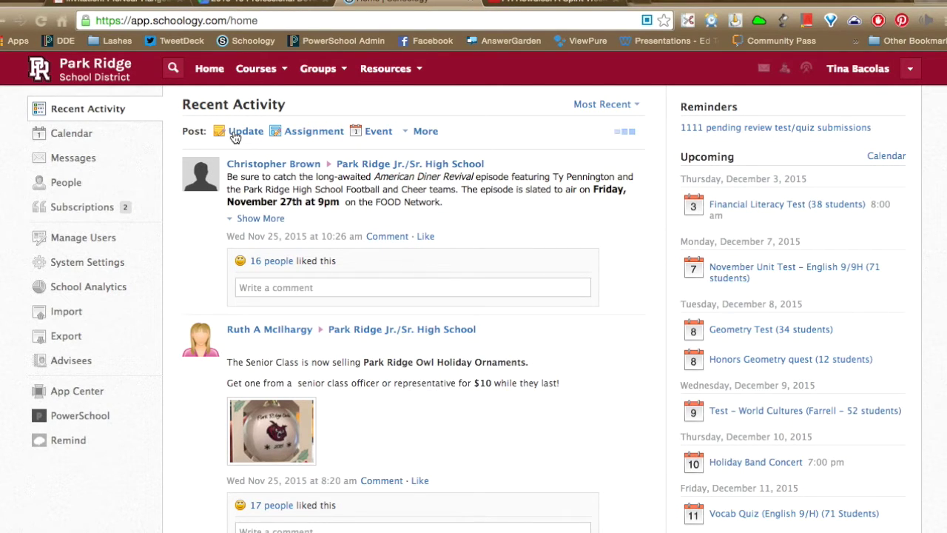
{"action": "left_click", "coordinate": [235, 133]}
{"action": "left_click", "coordinate": [219, 192]}
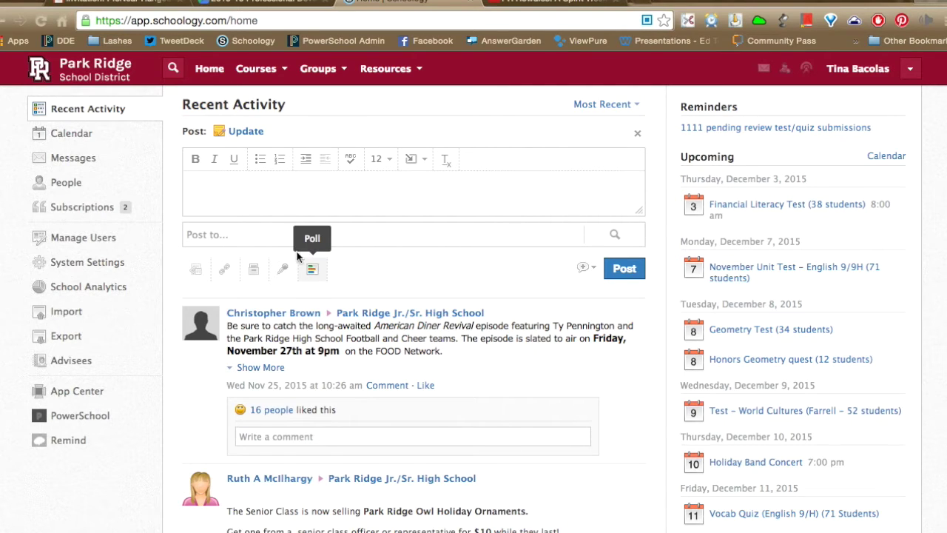
{"action": "scroll", "coordinate": [253, 202], "scroll_direction": "down", "scroll_amount": 3}
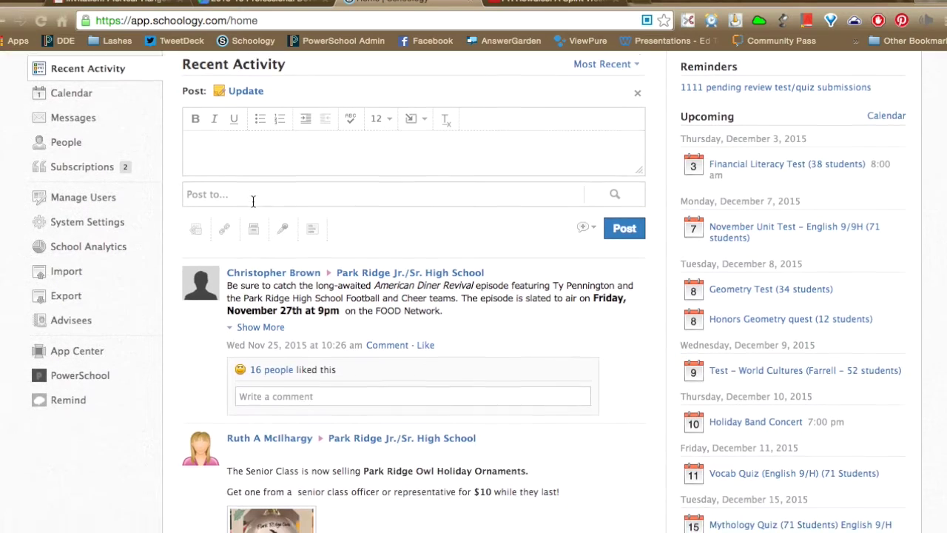
{"action": "scroll", "coordinate": [253, 201], "scroll_direction": "up", "scroll_amount": 3}
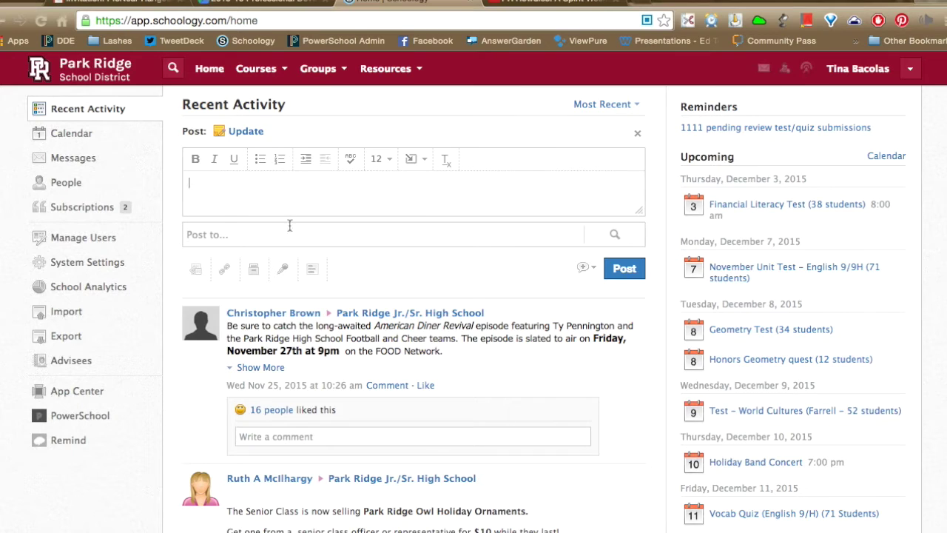
{"action": "left_click", "coordinate": [313, 271]}
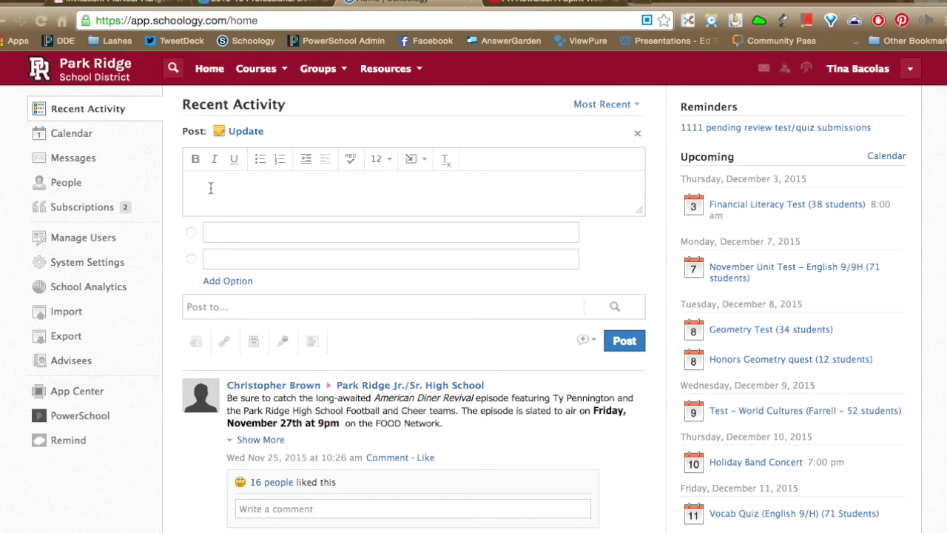
Step: Enter "Favorite Winter Drink" as the poll's question text
{"action": "type", "text": "Favortie"}
{"action": "key", "text": "BackSpace"}
{"action": "key", "text": "BackSpace"}
{"action": "key", "text": "BackSpace"}
{"action": "type", "text": "ite Winter Drink"}
Step: Fill in the first two poll options as "Hot chocolate" and "hot cider"
{"action": "left_click", "coordinate": [244, 235]}
{"action": "type", "text": "Hot"}
{"action": "type", "text": " choco"}
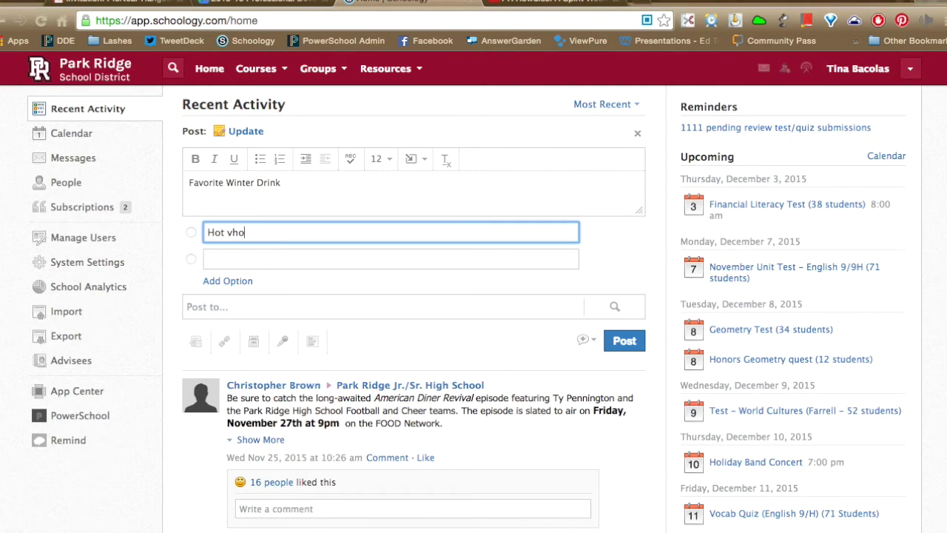
{"action": "key", "text": "BackSpace"}
{"action": "key", "text": "BackSpace"}
{"action": "key", "text": "BackSpace"}
{"action": "key", "text": "BackSpace"}
{"action": "key", "text": "BackSpace"}
{"action": "type", "text": "chocolate"}
{"action": "key", "text": "Tab"}
{"action": "type", "text": "hot cide"}
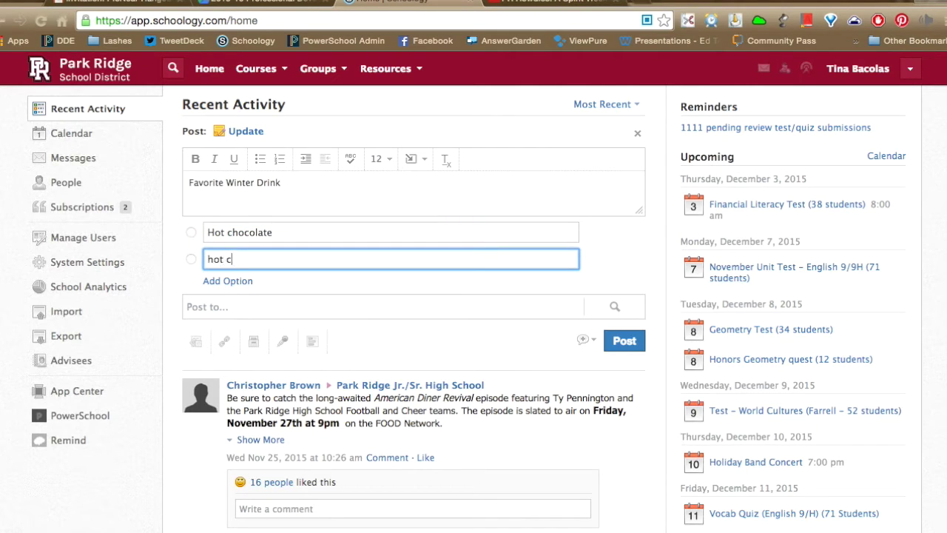
Step: Add two more poll options, "tea" and "coffee"
{"action": "left_click", "coordinate": [223, 281]}
{"action": "type", "text": "tea"}
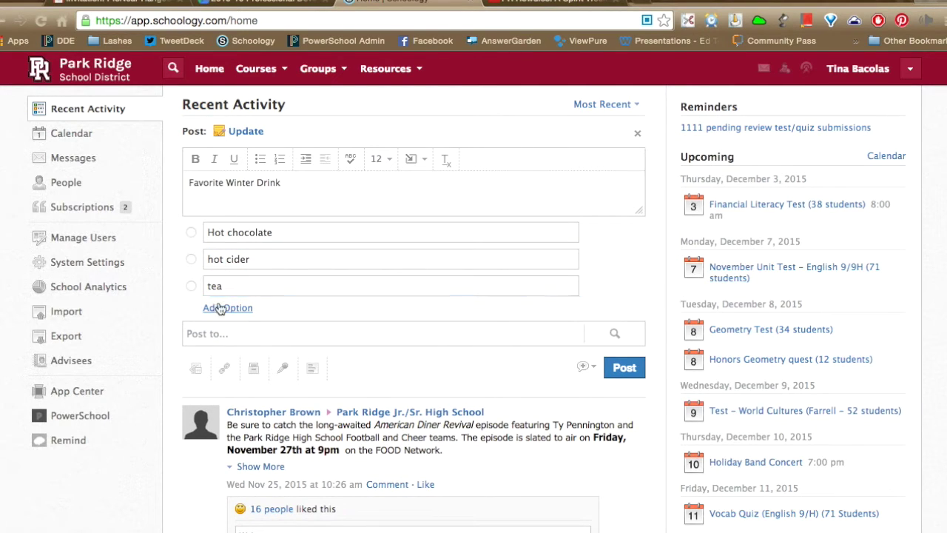
{"action": "left_click", "coordinate": [218, 308]}
{"action": "type", "text": "coffee"}
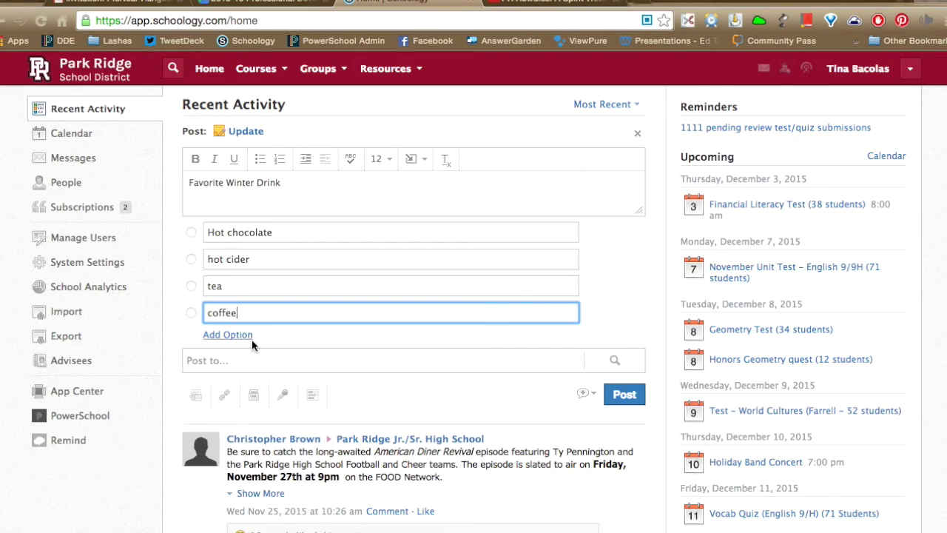
Step: Choose Biology Period 1: Section 1 as the poll's audience and post it
{"action": "left_click", "coordinate": [216, 363]}
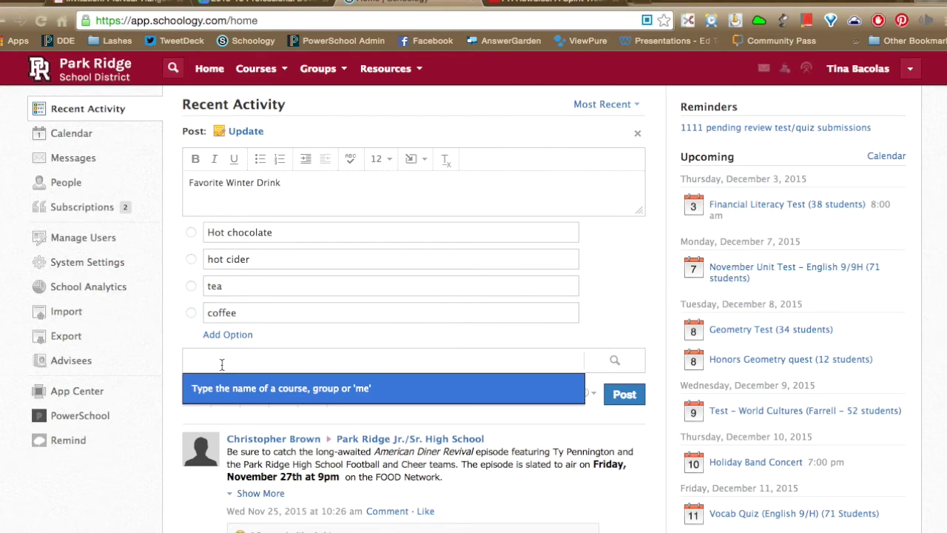
{"action": "type", "text": "bio"}
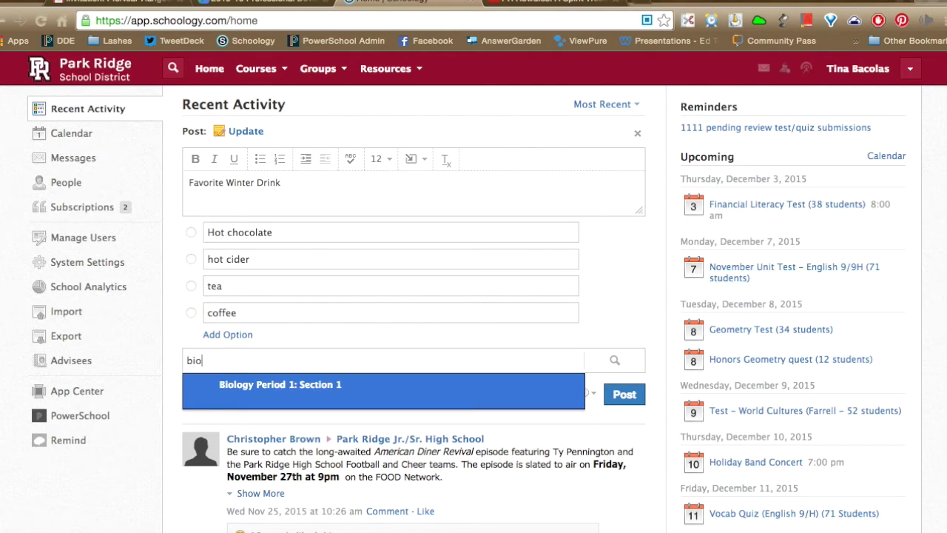
{"action": "key", "text": "Return"}
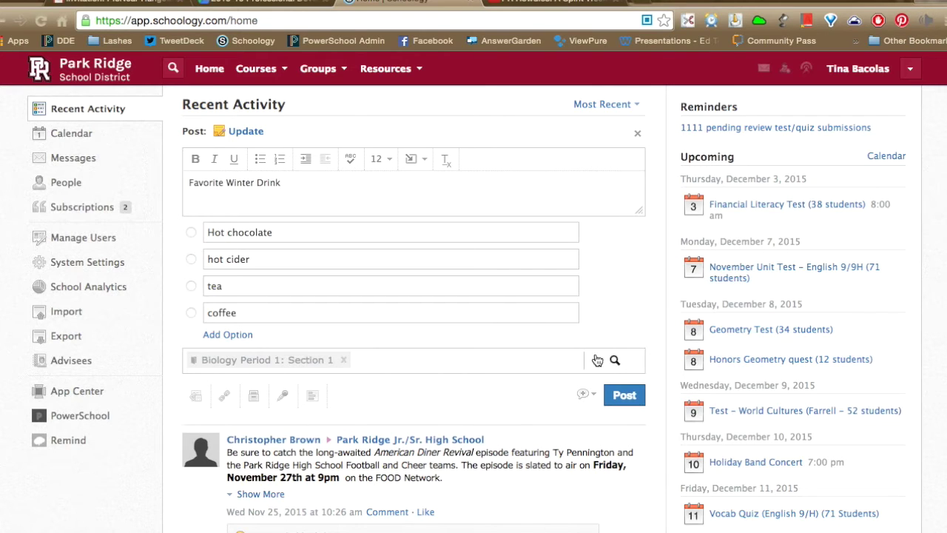
{"action": "left_click", "coordinate": [624, 396]}
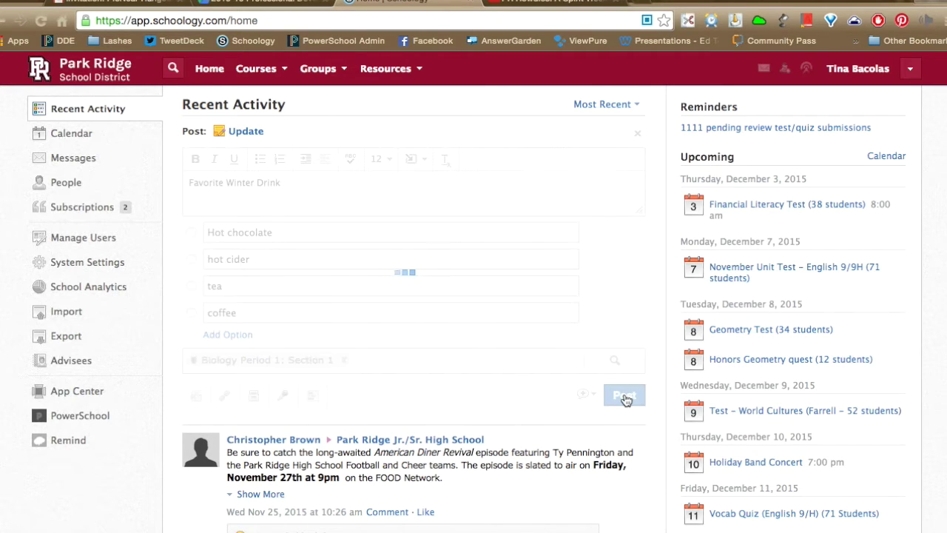
{"action": "scroll", "coordinate": [285, 480], "scroll_direction": "down", "scroll_amount": 2}
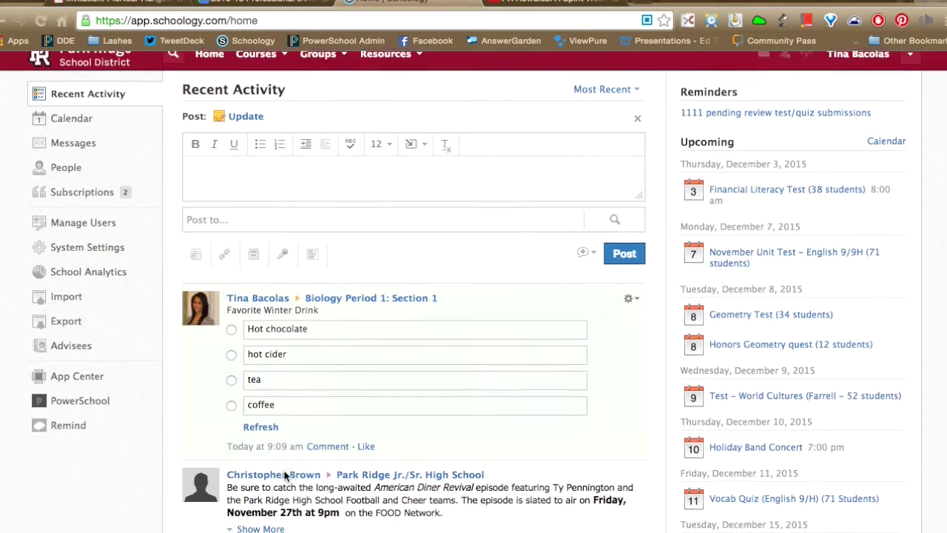
{"action": "scroll", "coordinate": [282, 328], "scroll_direction": "up", "scroll_amount": 2}
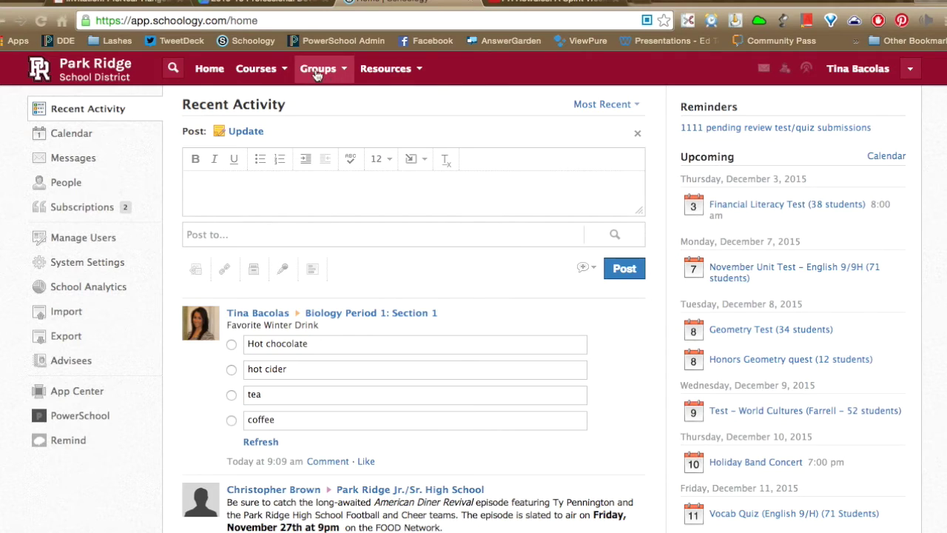
{"action": "scroll", "coordinate": [294, 197], "scroll_direction": "down", "scroll_amount": 2}
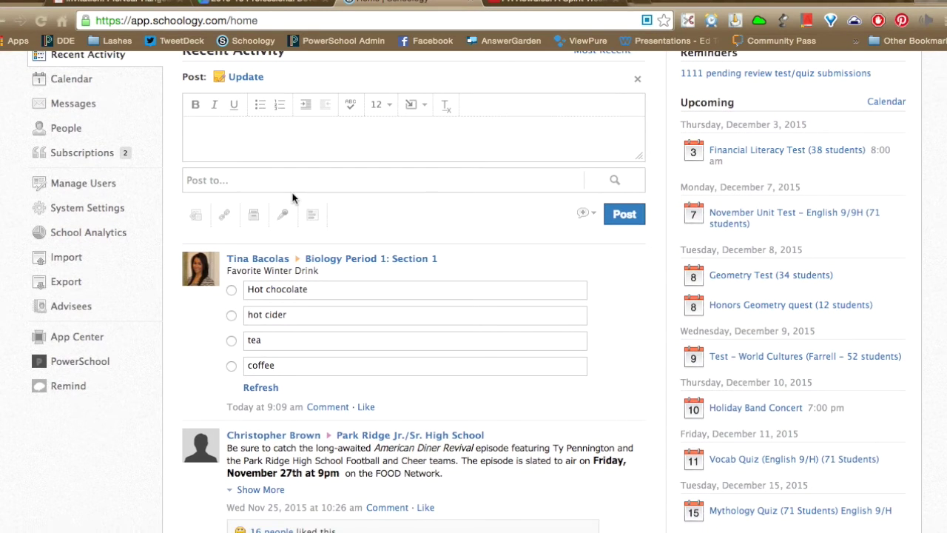
{"action": "scroll", "coordinate": [292, 197], "scroll_direction": "up", "scroll_amount": 2}
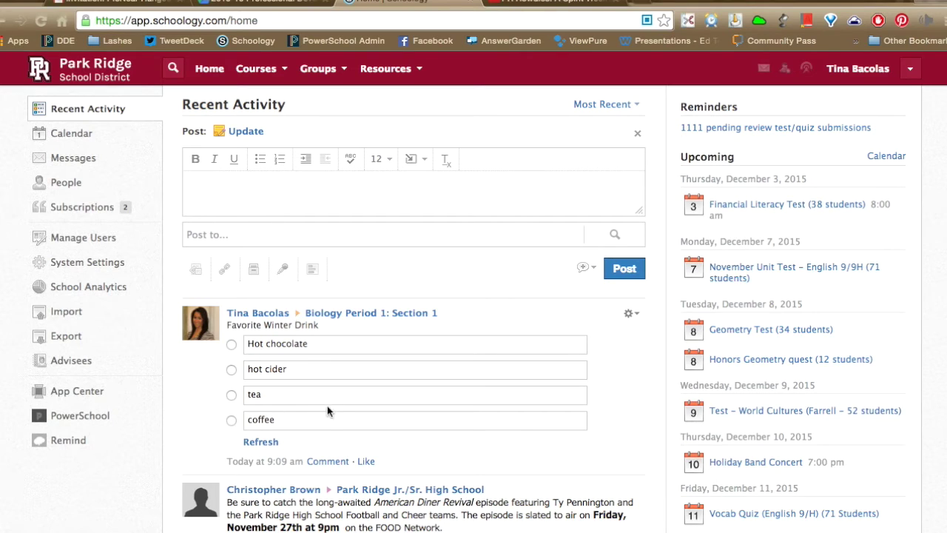
Step: Open the Biology Period 1: Section 1 course and view its updates
{"action": "left_click", "coordinate": [268, 74]}
{"action": "scroll", "coordinate": [302, 218], "scroll_direction": "down", "scroll_amount": 1}
{"action": "scroll", "coordinate": [302, 222], "scroll_direction": "down", "scroll_amount": 1}
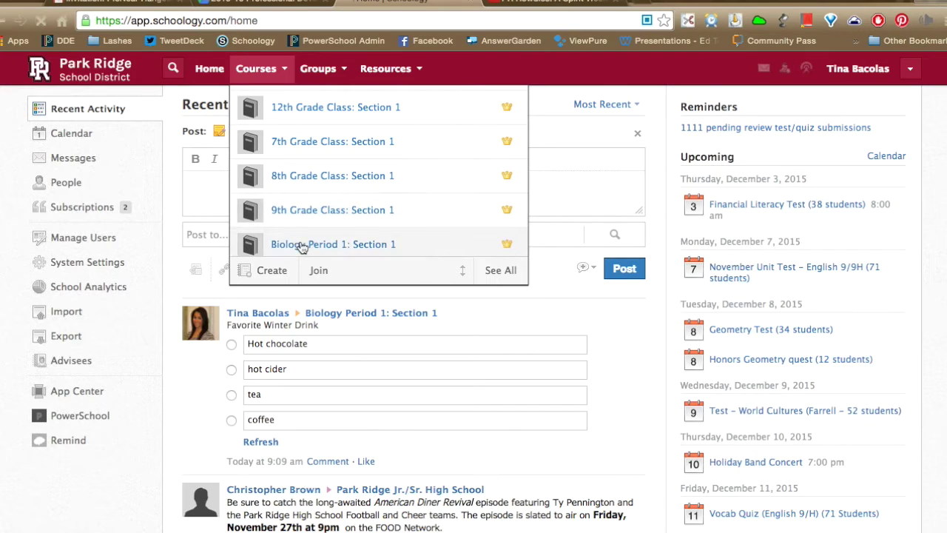
{"action": "left_click", "coordinate": [301, 245]}
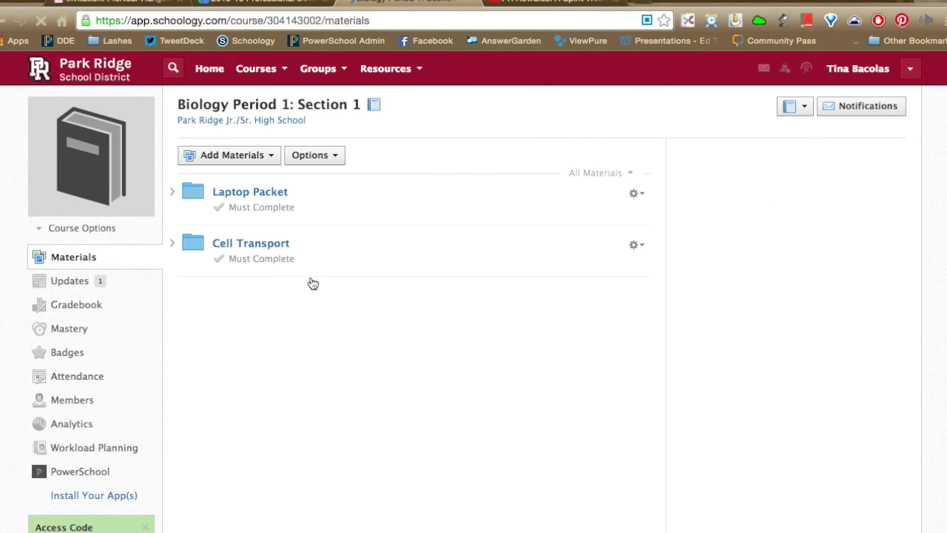
{"action": "left_click", "coordinate": [140, 286]}
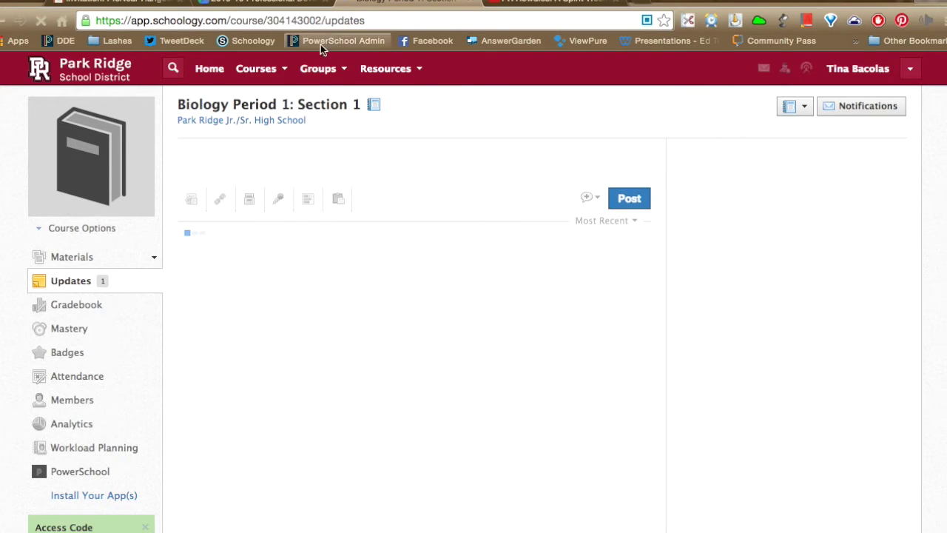
Step: Open the updates of 8th Grade Class: Section 1 and examine the Favorite Winter Drink poll's votes
{"action": "left_click", "coordinate": [274, 70]}
{"action": "scroll", "coordinate": [328, 193], "scroll_direction": "down", "scroll_amount": 2}
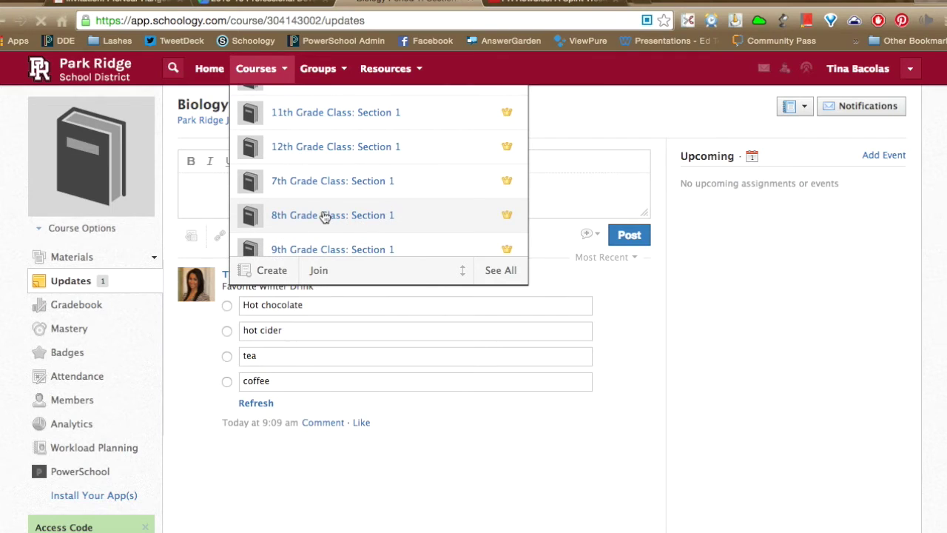
{"action": "left_click", "coordinate": [324, 216]}
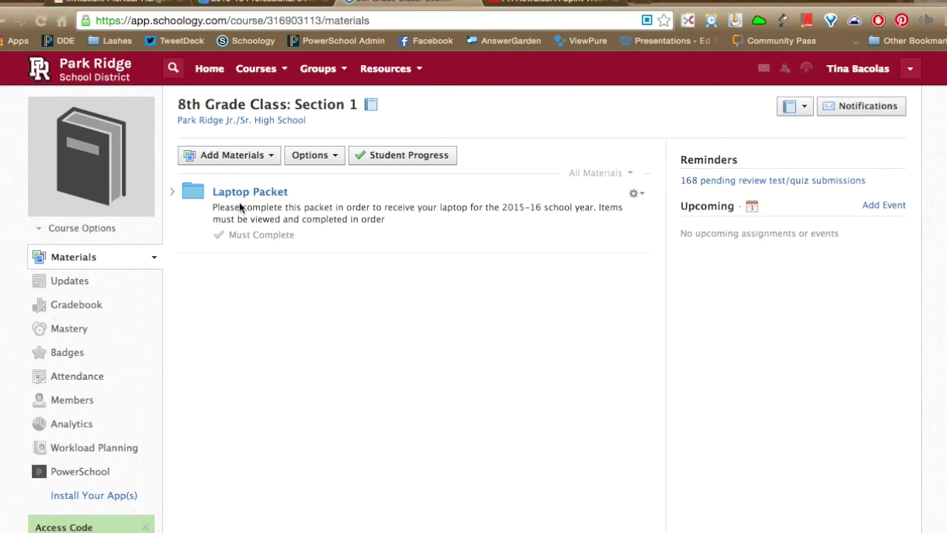
{"action": "left_click", "coordinate": [94, 280]}
{"action": "scroll", "coordinate": [361, 320], "scroll_direction": "down", "scroll_amount": 5}
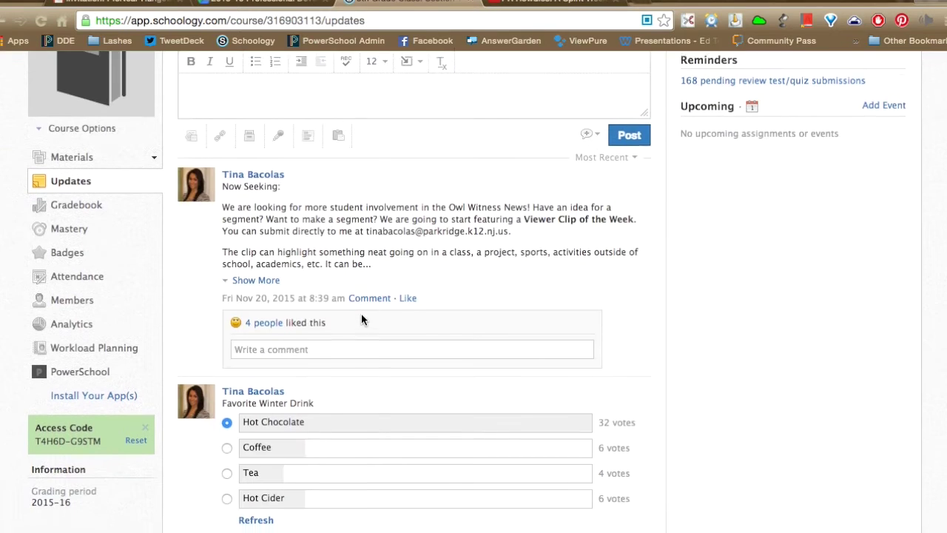
{"action": "scroll", "coordinate": [362, 317], "scroll_direction": "down", "scroll_amount": 3}
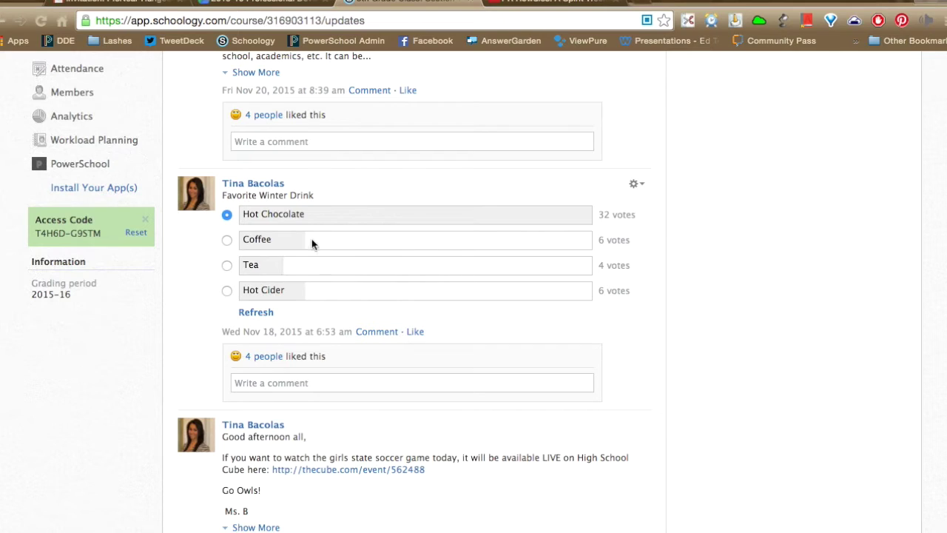
Step: Change the vote in the 8th grade Favorite Winter Drink poll to Coffee
{"action": "left_click", "coordinate": [228, 242]}
{"action": "scroll", "coordinate": [616, 235], "scroll_direction": "down", "scroll_amount": 1}
{"action": "left_click", "coordinate": [634, 152]}
{"action": "left_click", "coordinate": [612, 165]}
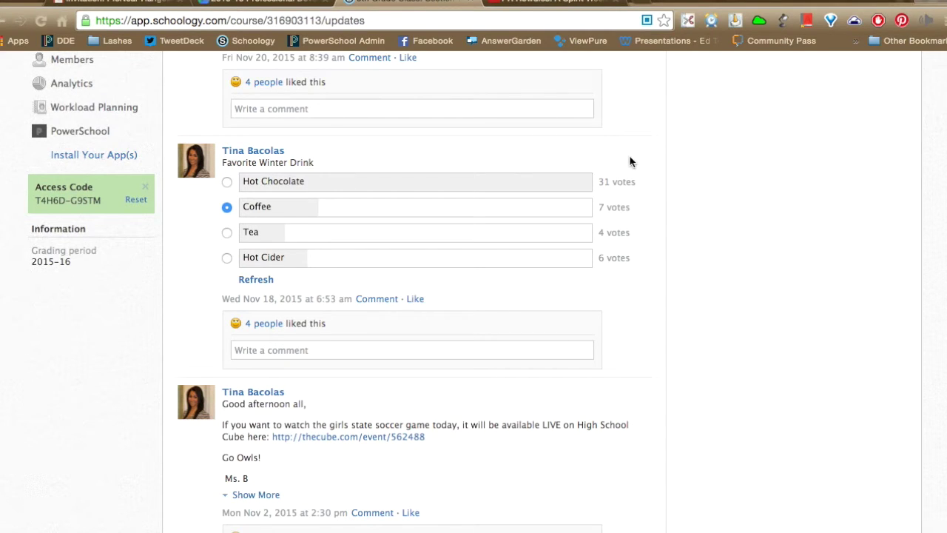
{"action": "scroll", "coordinate": [534, 234], "scroll_direction": "down", "scroll_amount": 1}
{"action": "scroll", "coordinate": [534, 233], "scroll_direction": "up", "scroll_amount": 1}
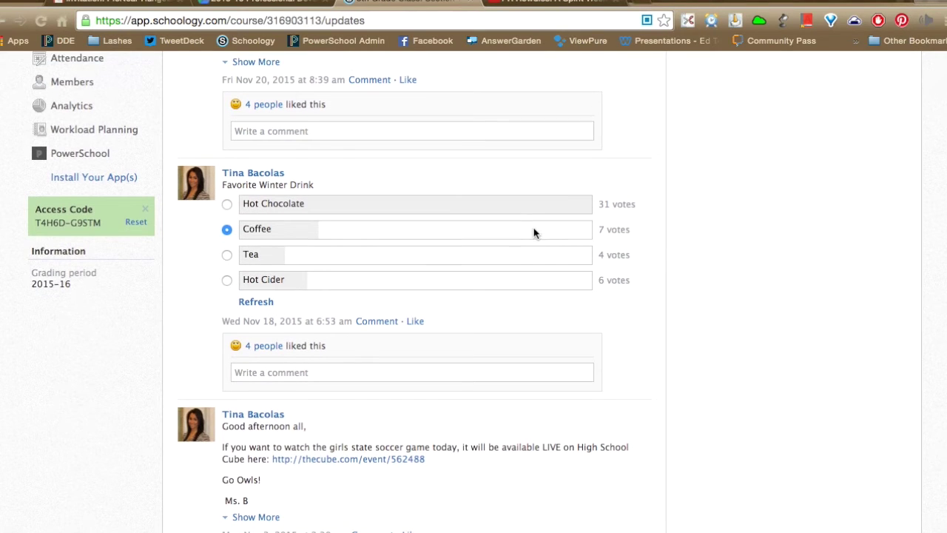
{"action": "scroll", "coordinate": [534, 233], "scroll_direction": "down", "scroll_amount": 1}
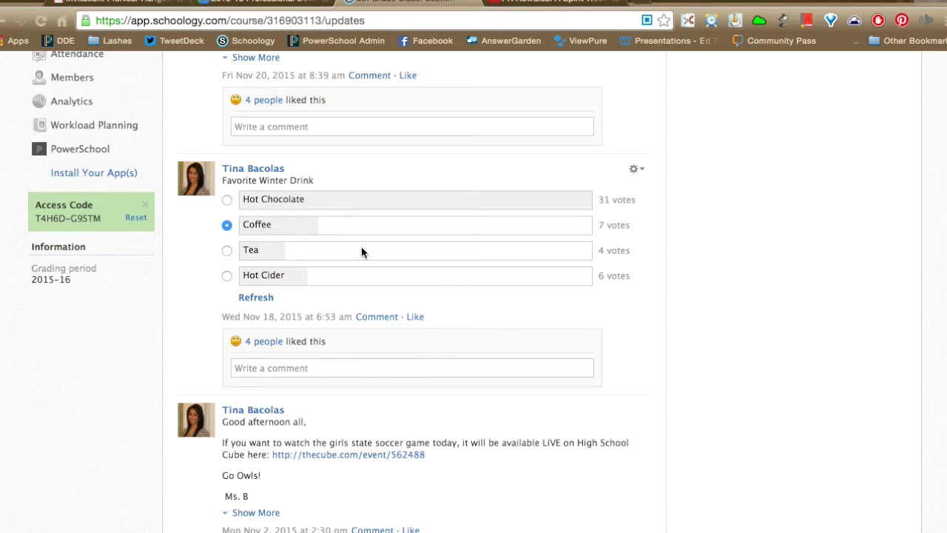
{"action": "left_click", "coordinate": [226, 224]}
{"action": "scroll", "coordinate": [407, 164], "scroll_direction": "up", "scroll_amount": 5}
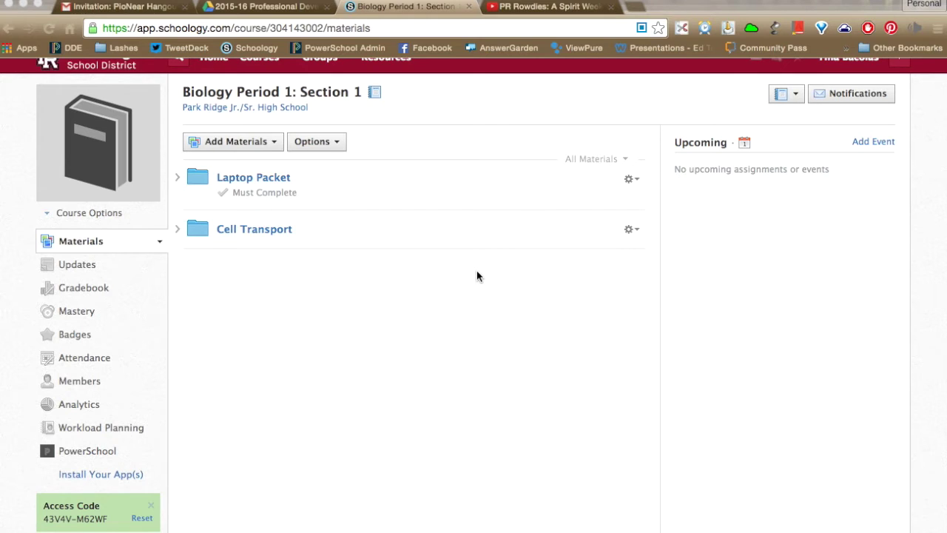
Step: Expand the Cell Transport folder in Biology Period 1 to review its materials, and collapse it again
{"action": "scroll", "coordinate": [476, 277], "scroll_direction": "up", "scroll_amount": 1}
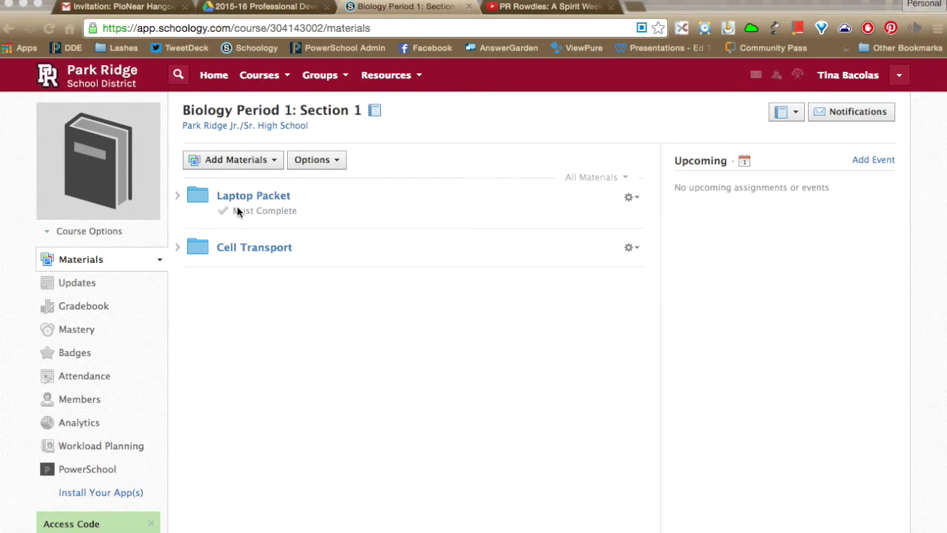
{"action": "left_click", "coordinate": [178, 249]}
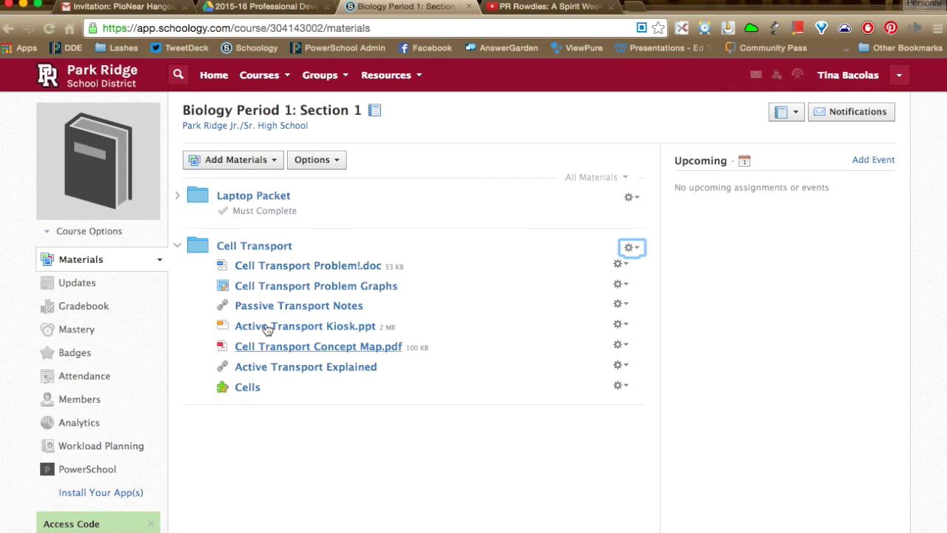
{"action": "left_click", "coordinate": [177, 248]}
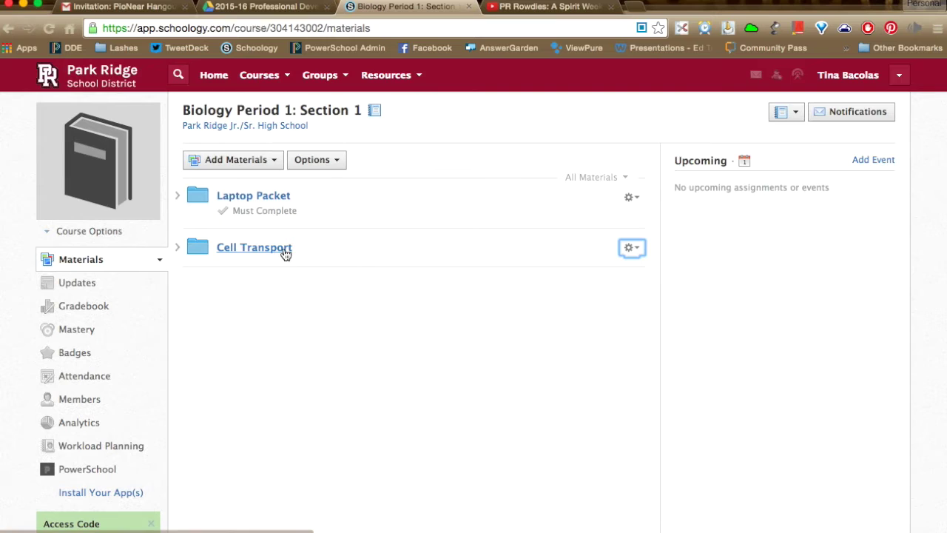
Step: Set a student completion rule for the Cell Transport folder requiring members to view Cell Transport Problem!.doc, and save it
{"action": "left_click", "coordinate": [628, 249]}
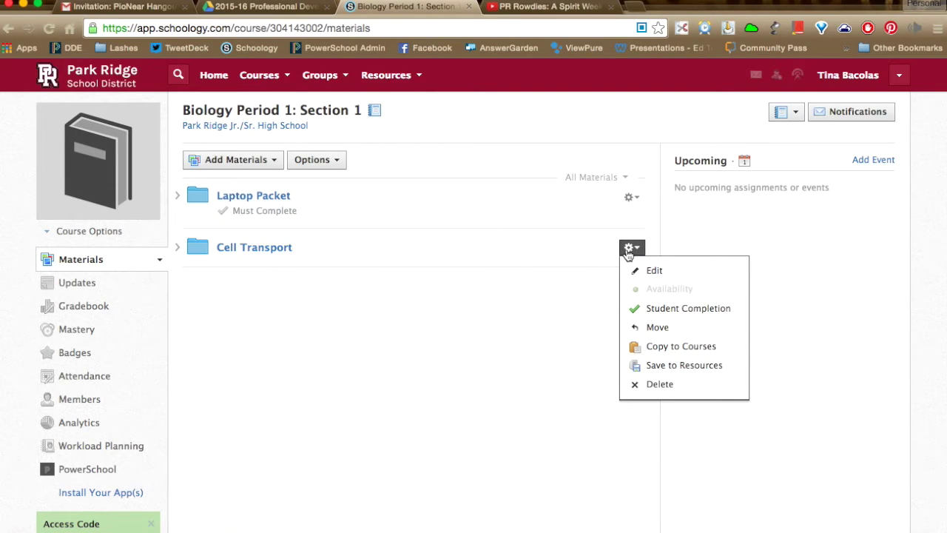
{"action": "left_click", "coordinate": [649, 311]}
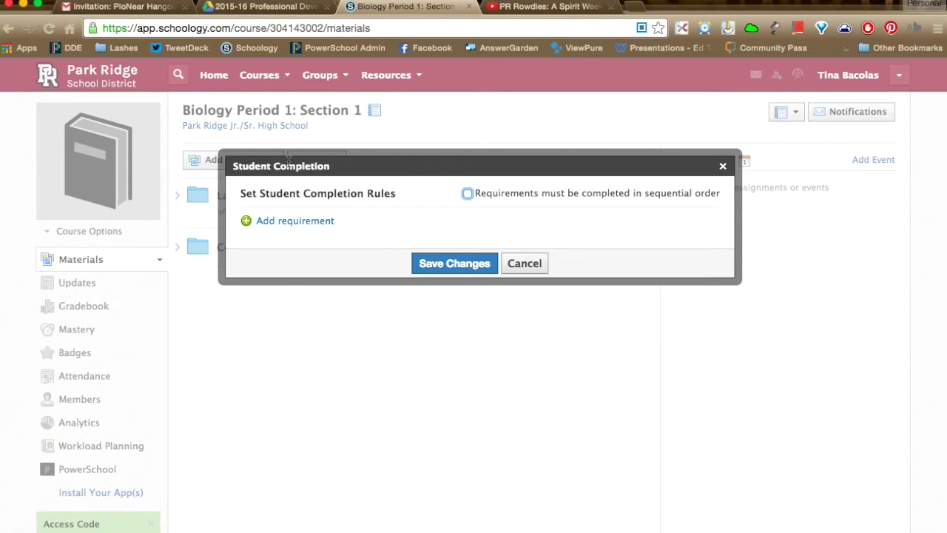
{"action": "left_click", "coordinate": [249, 225]}
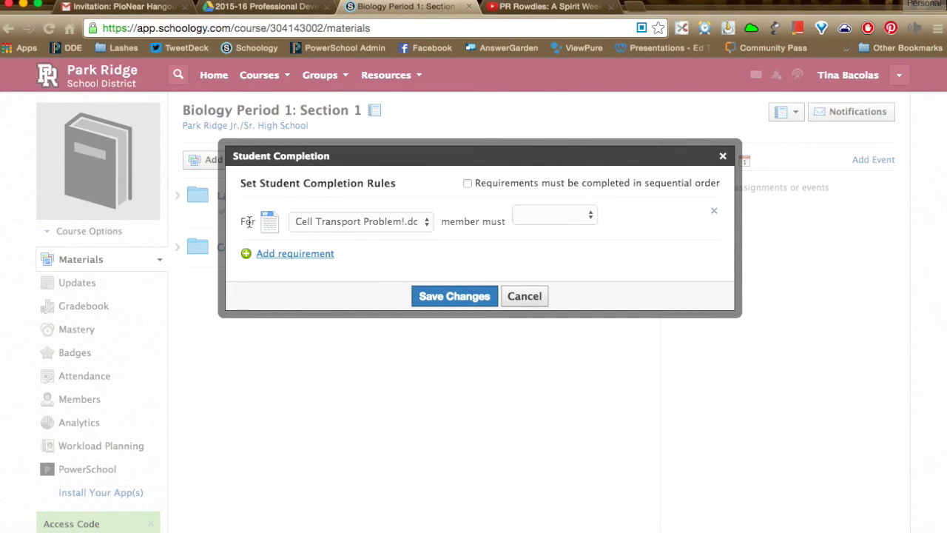
{"action": "left_click", "coordinate": [344, 222]}
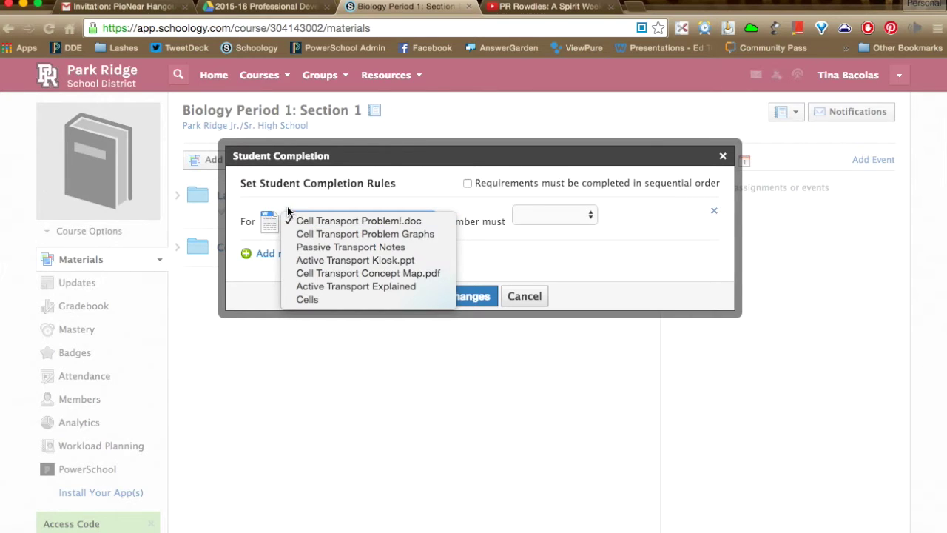
{"action": "left_click", "coordinate": [322, 222]}
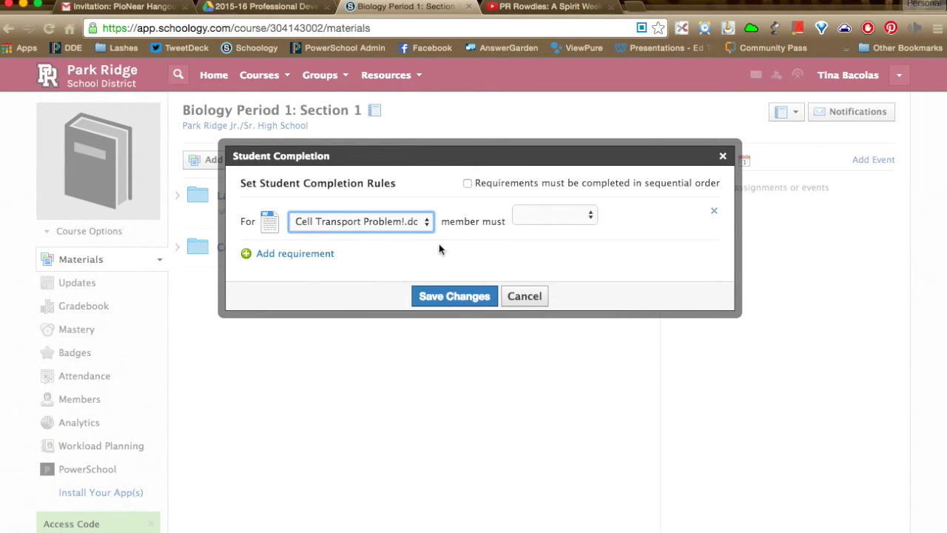
{"action": "left_click", "coordinate": [521, 216]}
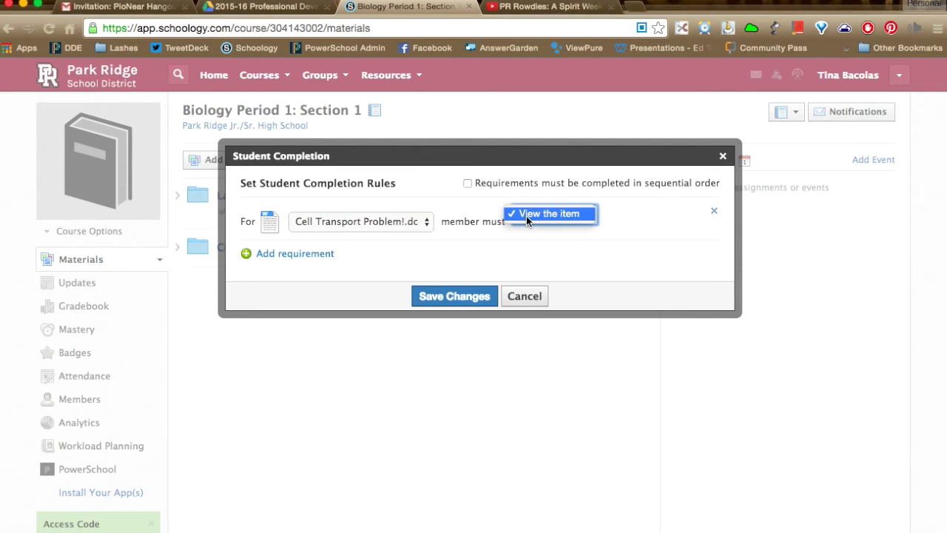
{"action": "left_click", "coordinate": [526, 216]}
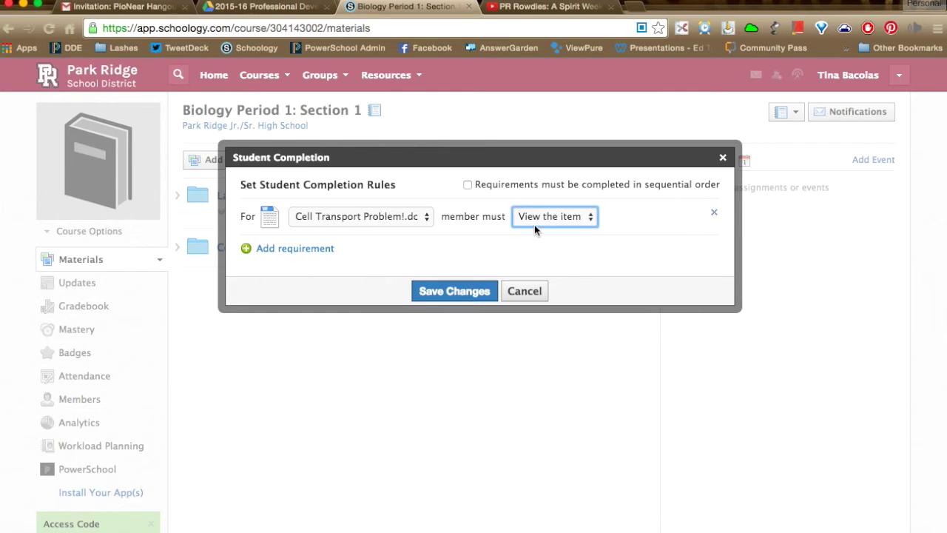
{"action": "left_click", "coordinate": [454, 291]}
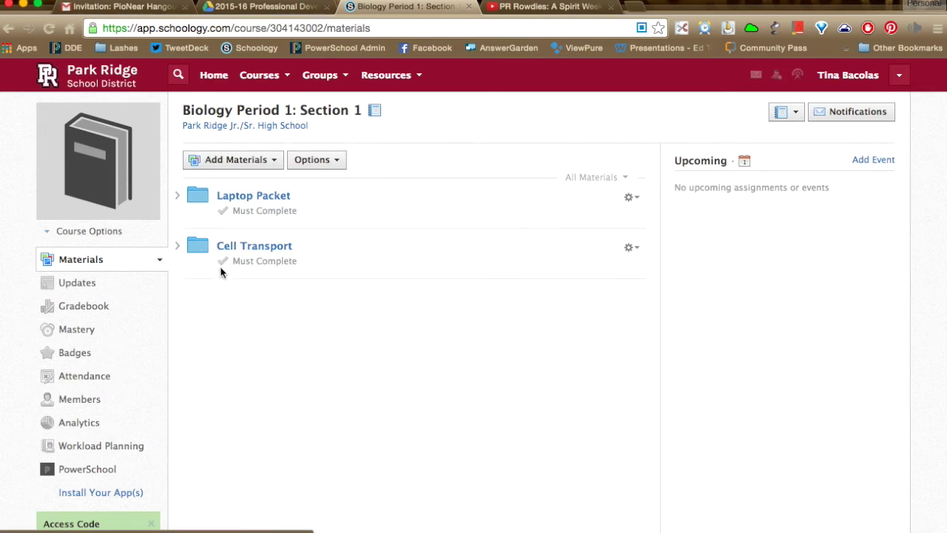
Step: Expand the Cell Transport folder and add a completion rule requiring members to make a submission for Cell Transport Problem Graphs
{"action": "left_click", "coordinate": [179, 248]}
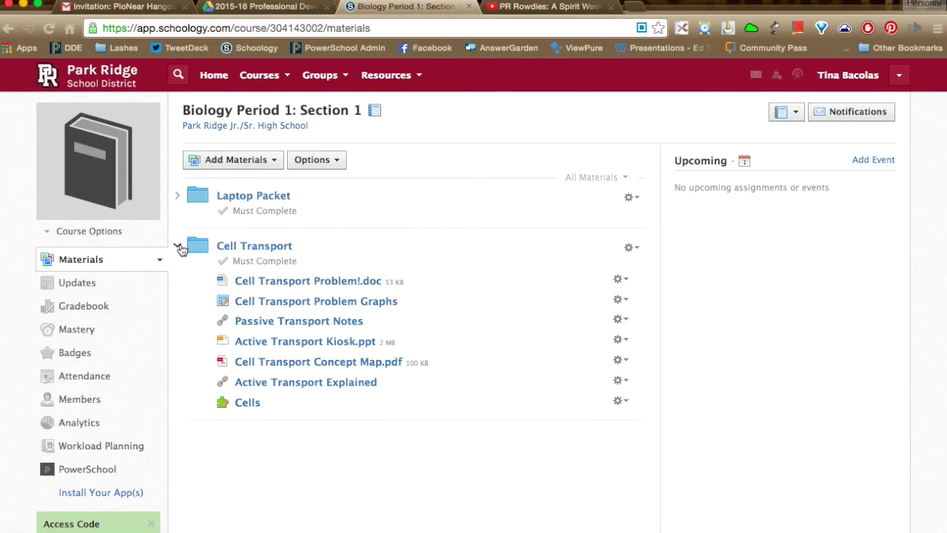
{"action": "left_click_drag", "start_coordinate": [275, 283], "coordinate": [262, 251]}
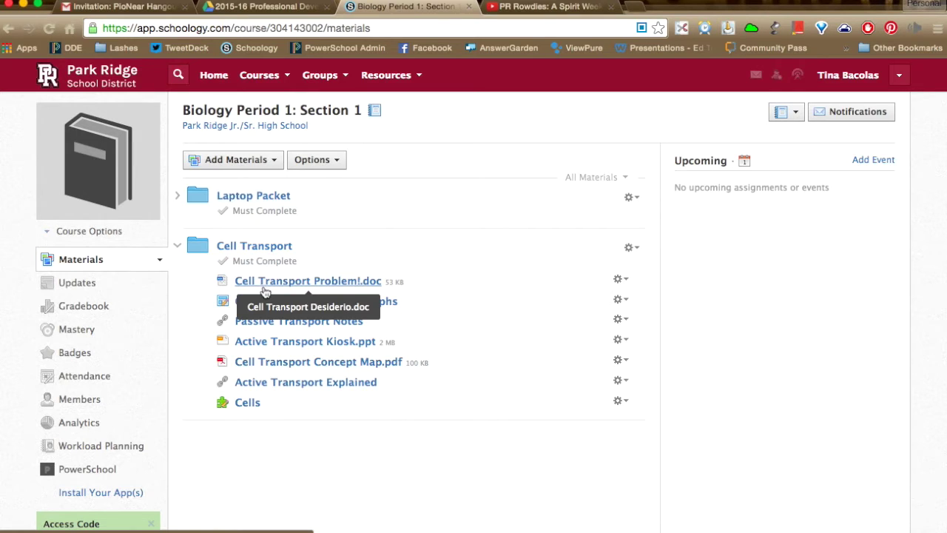
{"action": "left_click", "coordinate": [631, 249]}
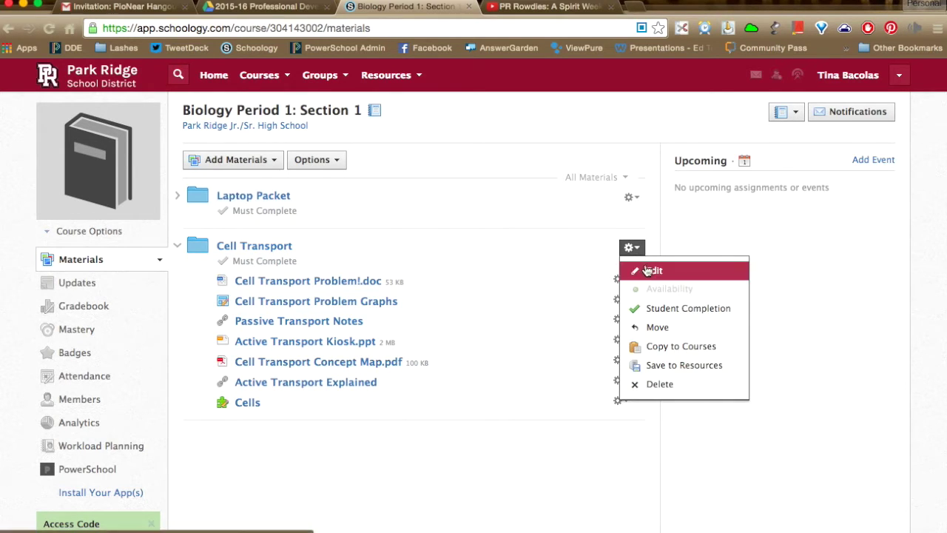
{"action": "left_click", "coordinate": [658, 312]}
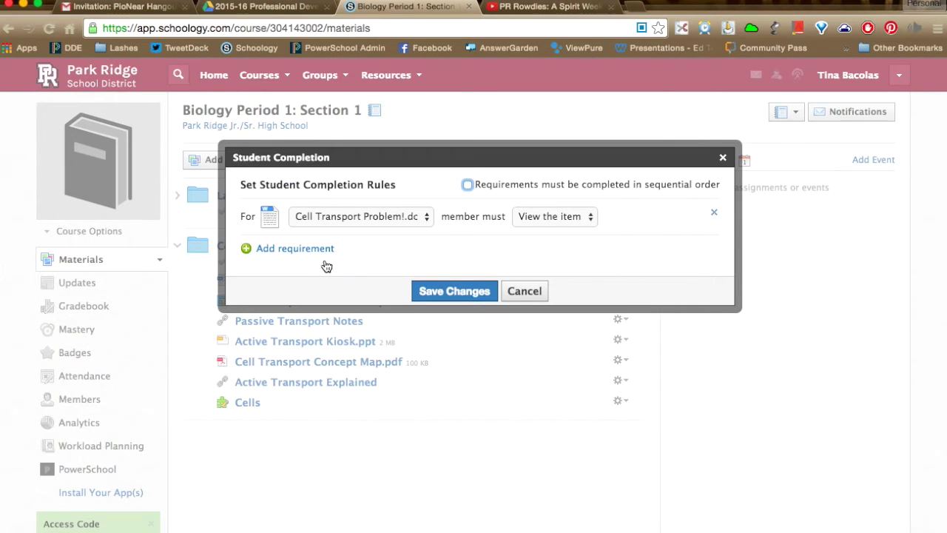
{"action": "left_click", "coordinate": [309, 252]}
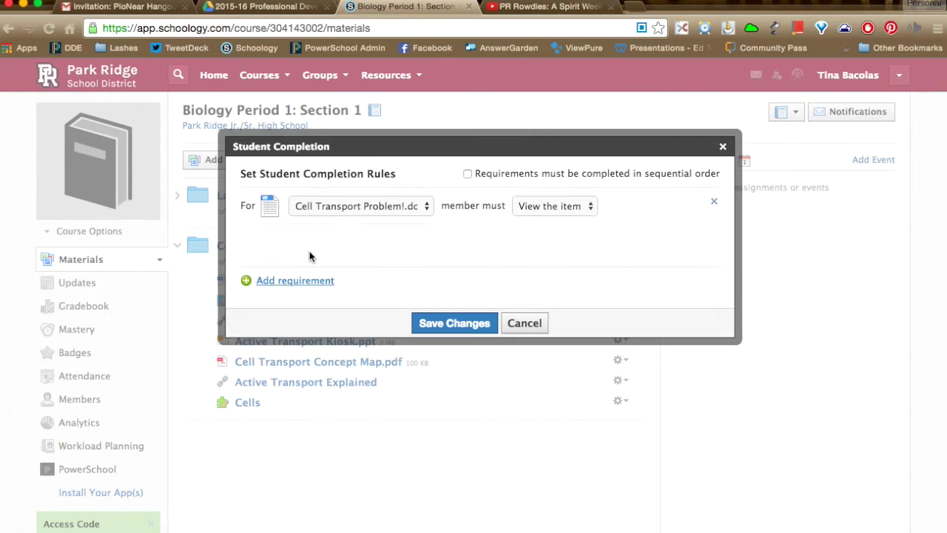
{"action": "left_click", "coordinate": [318, 250]}
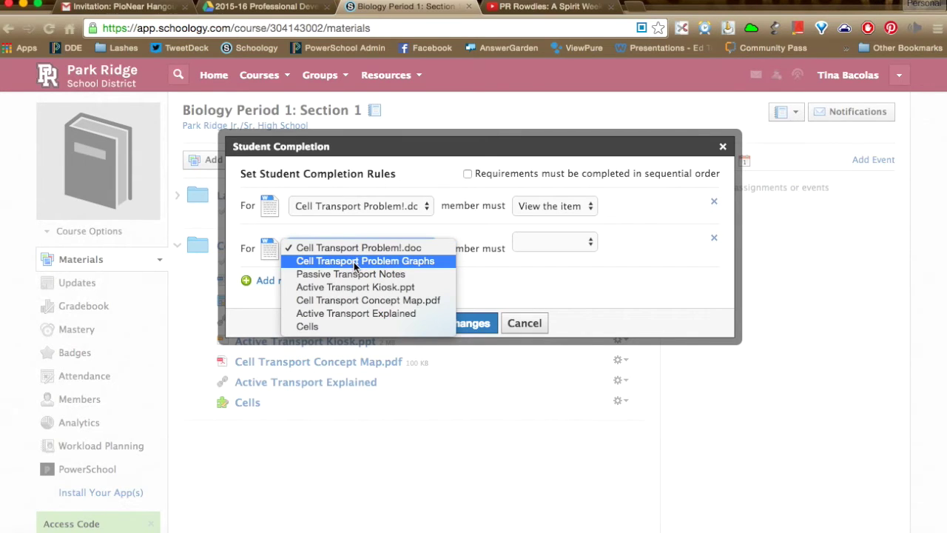
{"action": "left_click", "coordinate": [355, 262]}
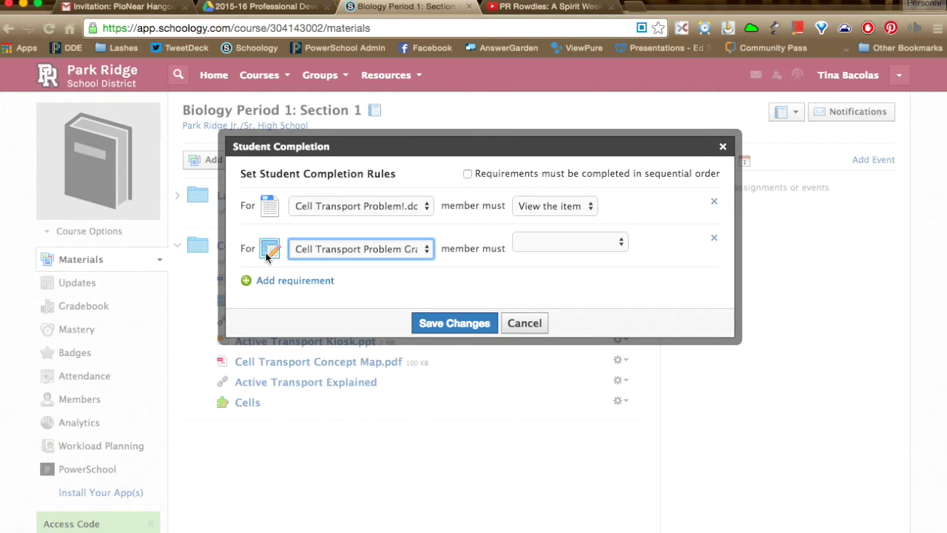
{"action": "left_click", "coordinate": [569, 241]}
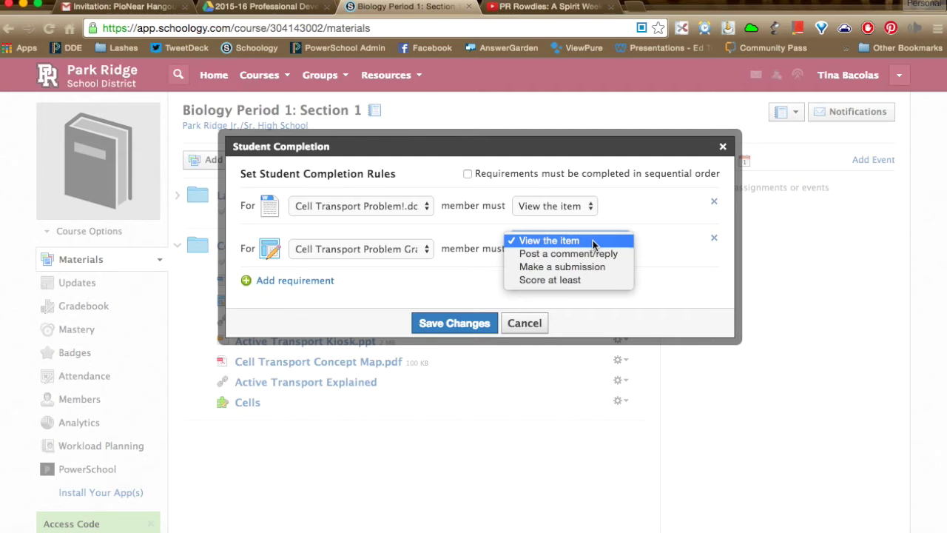
{"action": "left_click", "coordinate": [530, 267]}
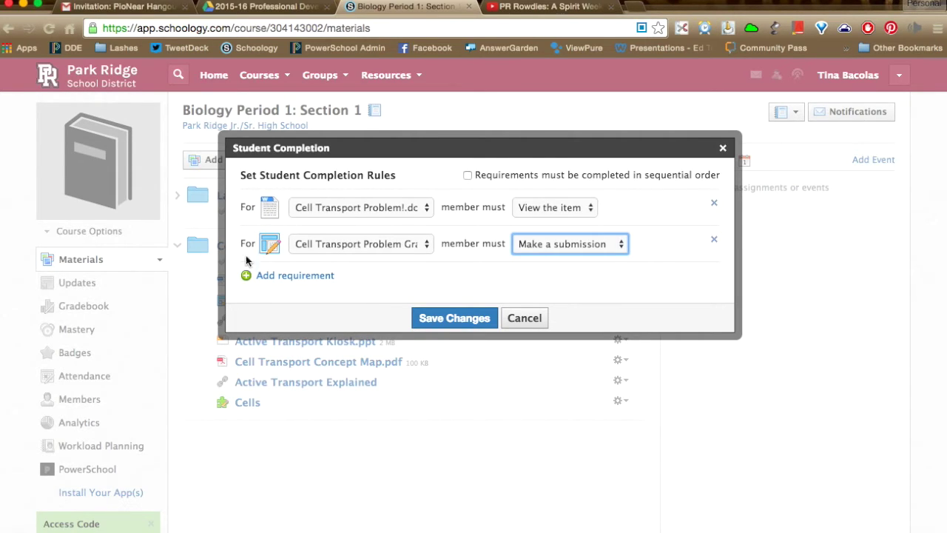
Step: Require completion in sequential order and add a rule that members must view Passive Transport Notes
{"action": "left_click", "coordinate": [468, 176]}
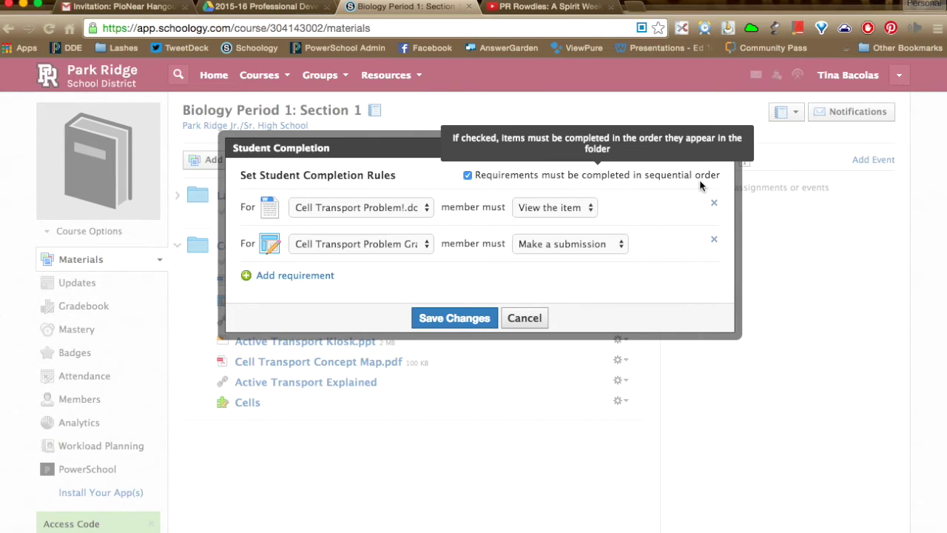
{"action": "left_click", "coordinate": [468, 176]}
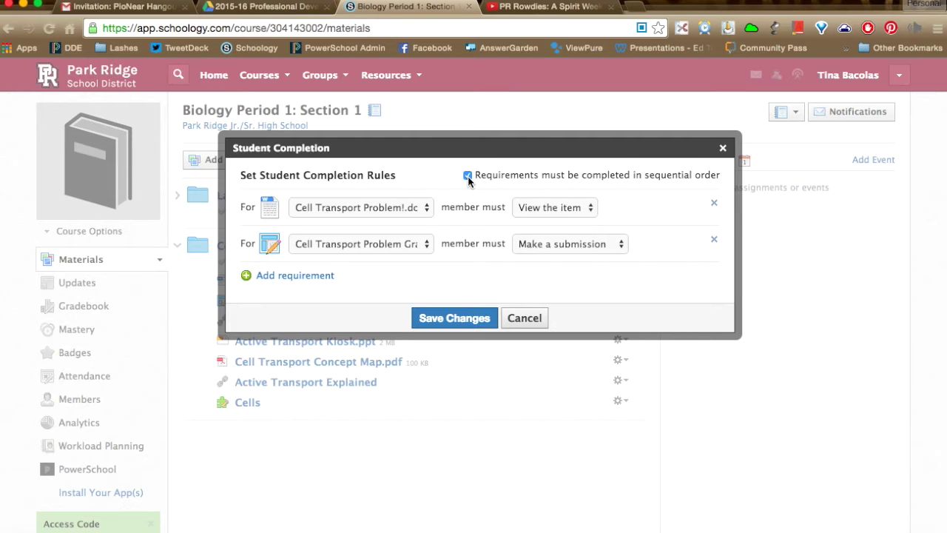
{"action": "left_click", "coordinate": [307, 278]}
{"action": "left_click", "coordinate": [306, 276]}
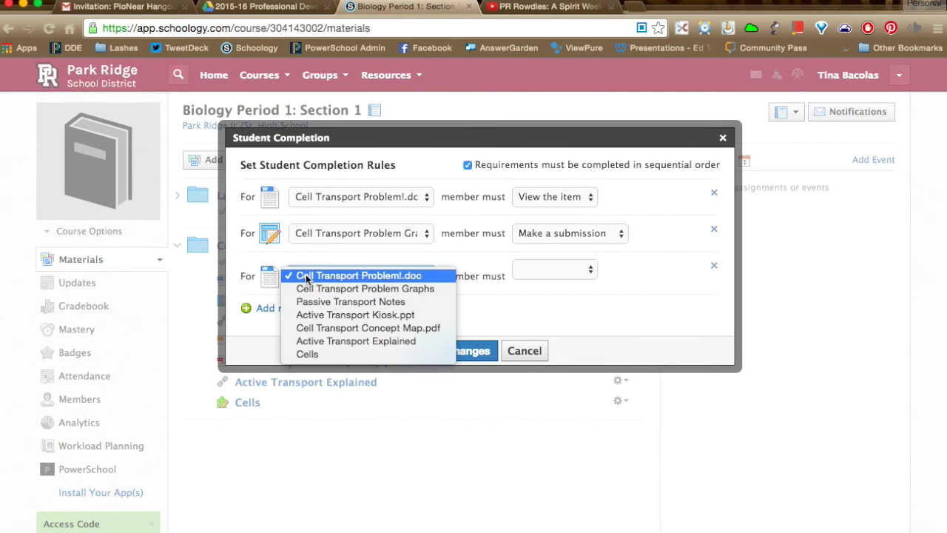
{"action": "left_click", "coordinate": [341, 302]}
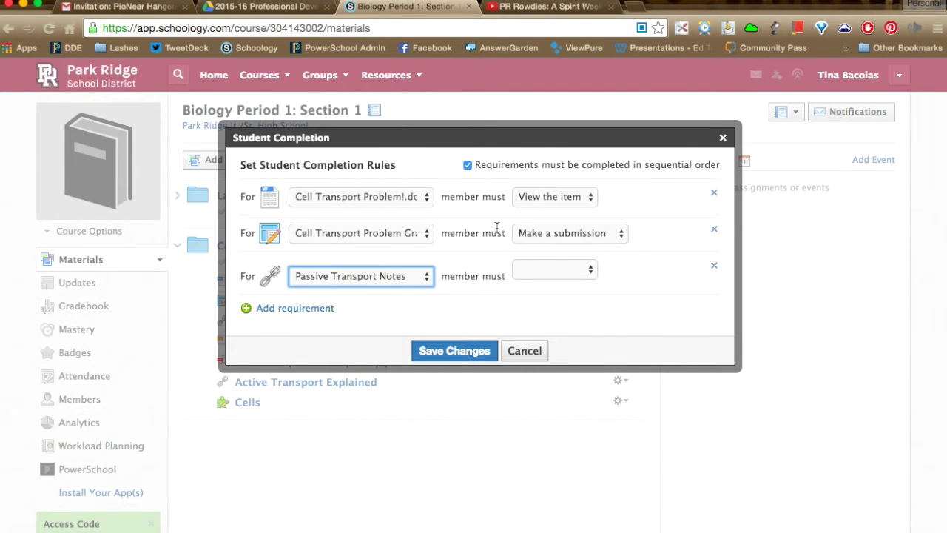
{"action": "left_click", "coordinate": [532, 271]}
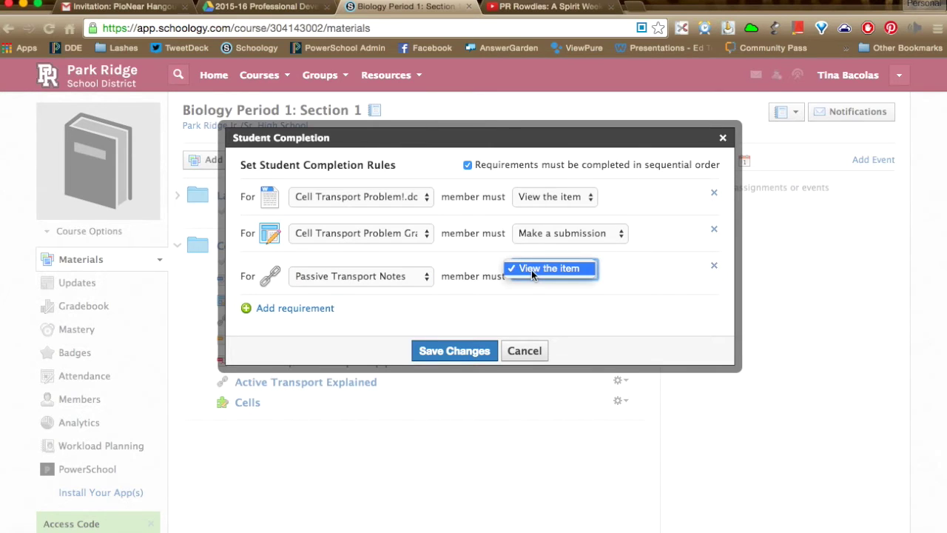
{"action": "left_click", "coordinate": [532, 270]}
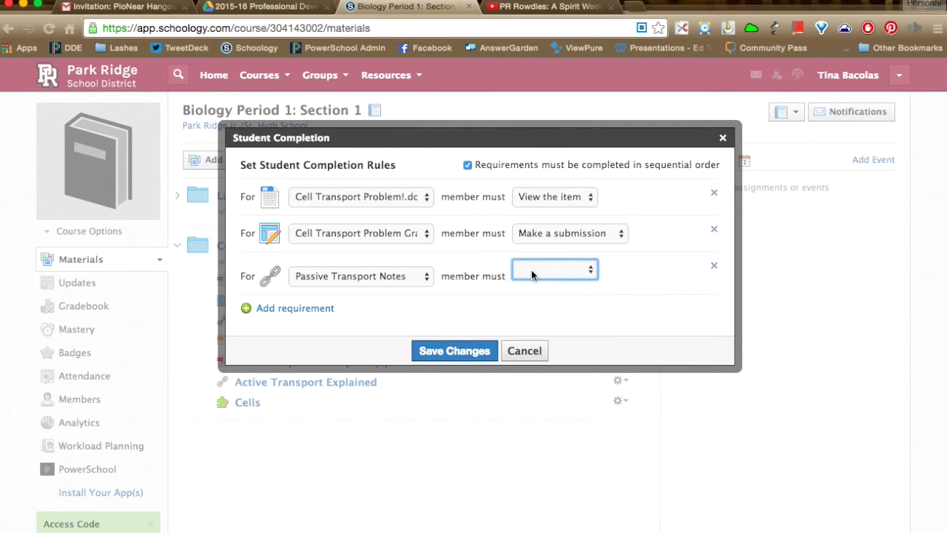
Step: Add a completion requirement that members must view Active Transport Kiosk.ppt
{"action": "left_click", "coordinate": [324, 304]}
{"action": "left_click", "coordinate": [339, 305]}
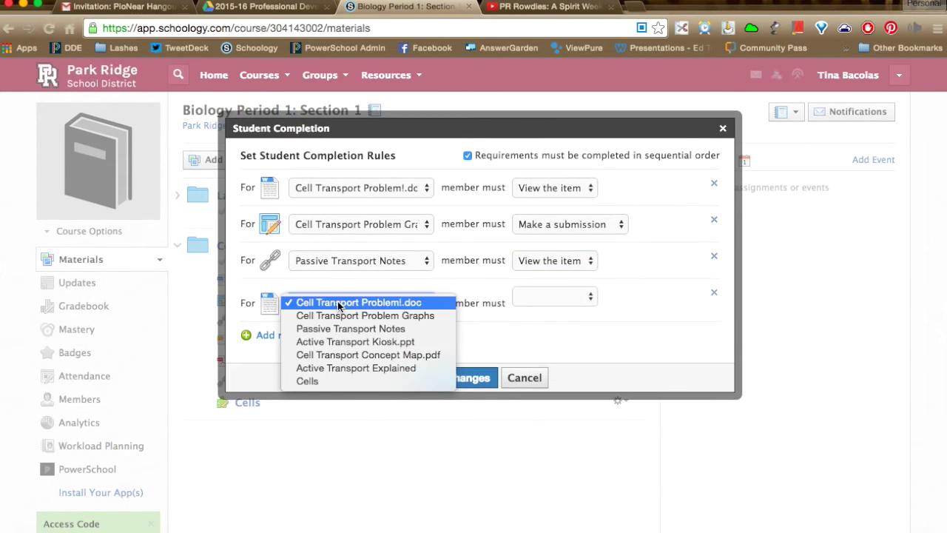
{"action": "left_click", "coordinate": [375, 343]}
{"action": "left_click", "coordinate": [563, 296]}
{"action": "left_click", "coordinate": [560, 295]}
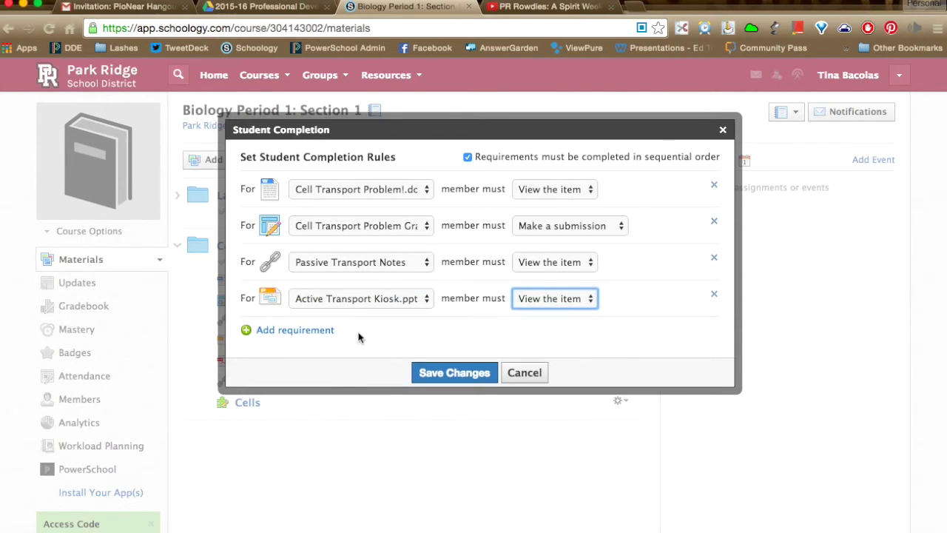
Step: Add a completion requirement that members must view Cell Transport Concept Map.pdf
{"action": "left_click", "coordinate": [307, 336]}
{"action": "left_click", "coordinate": [315, 334]}
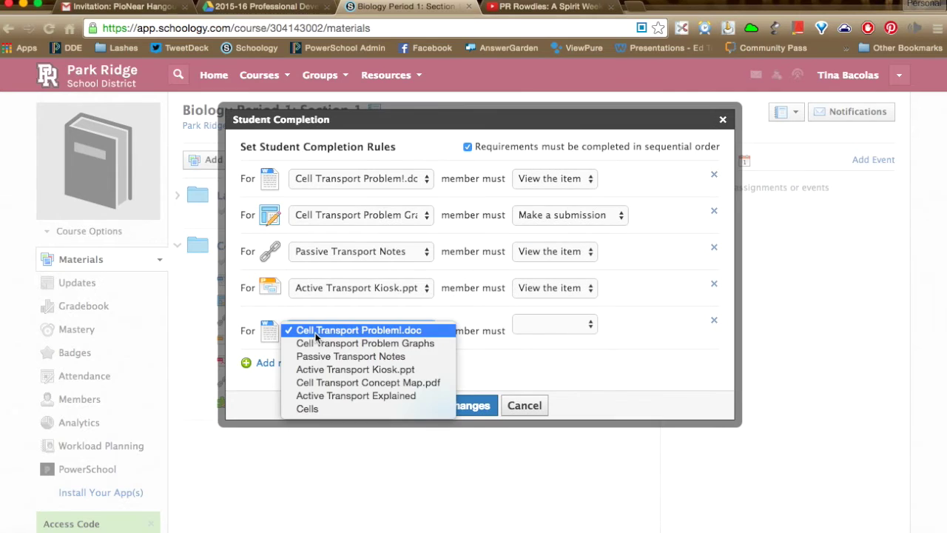
{"action": "left_click", "coordinate": [352, 383]}
{"action": "left_click", "coordinate": [530, 328]}
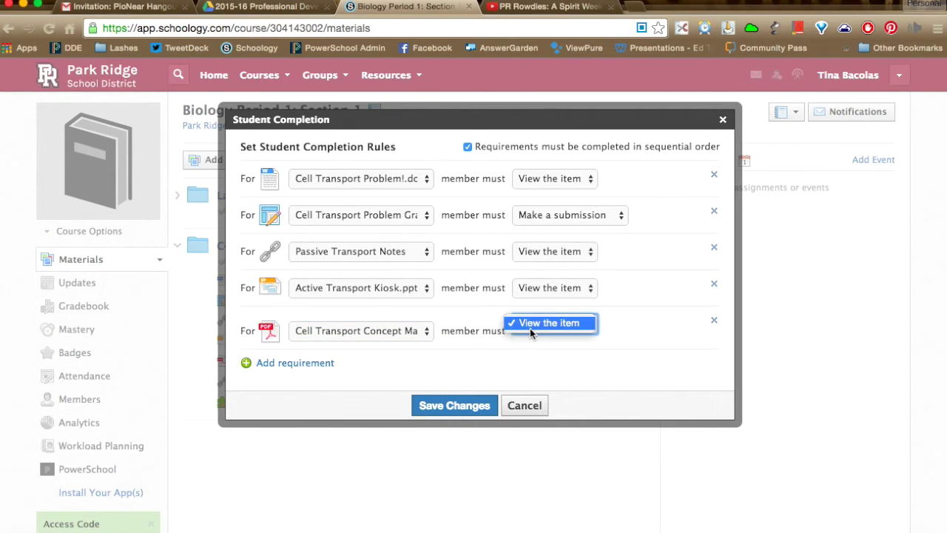
{"action": "left_click", "coordinate": [532, 326]}
Step: Add a completion requirement that members must view the Active Transport Explained link
{"action": "left_click", "coordinate": [301, 360]}
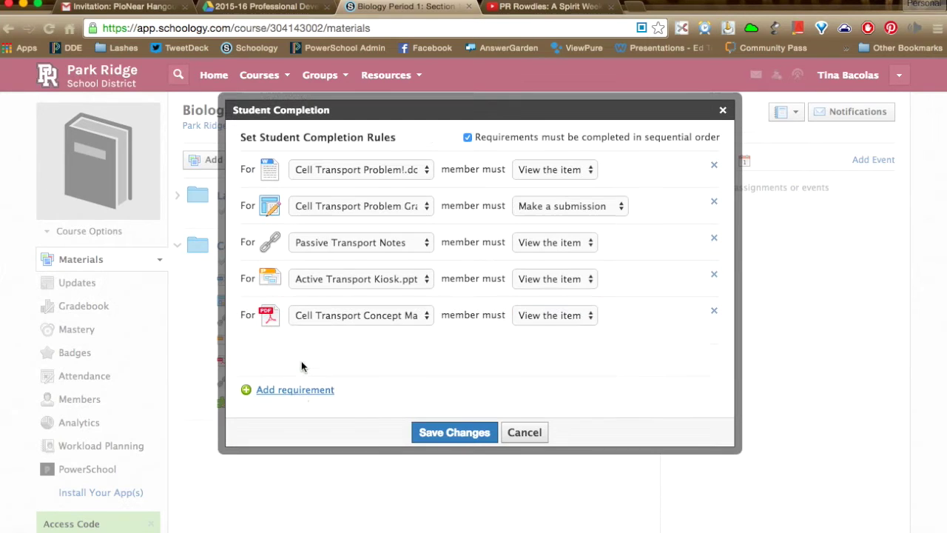
{"action": "left_click", "coordinate": [373, 358]}
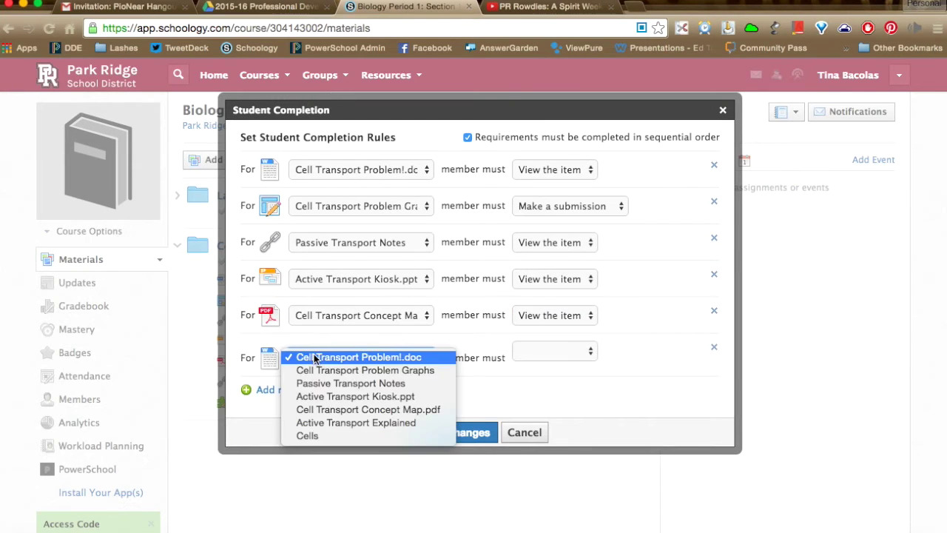
{"action": "left_click", "coordinate": [418, 422]}
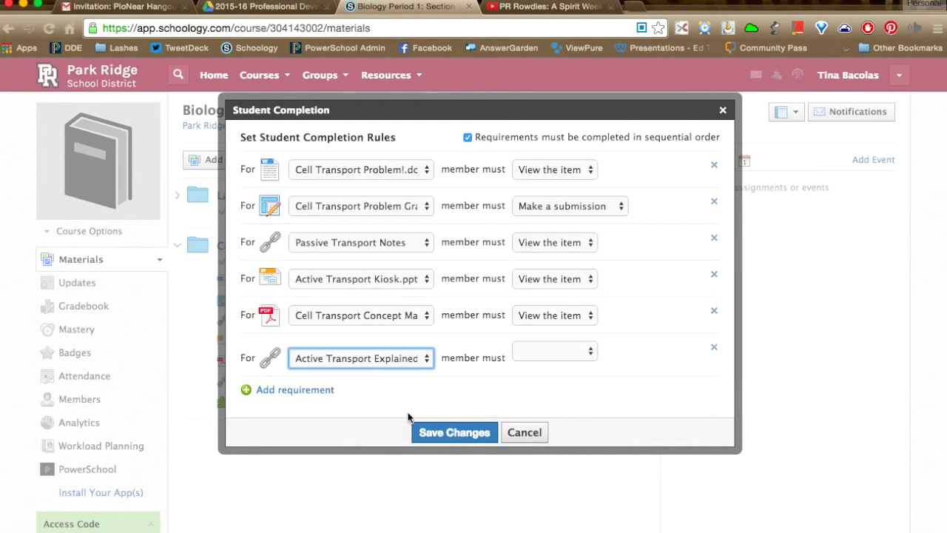
{"action": "left_click", "coordinate": [530, 354]}
{"action": "left_click", "coordinate": [532, 351]}
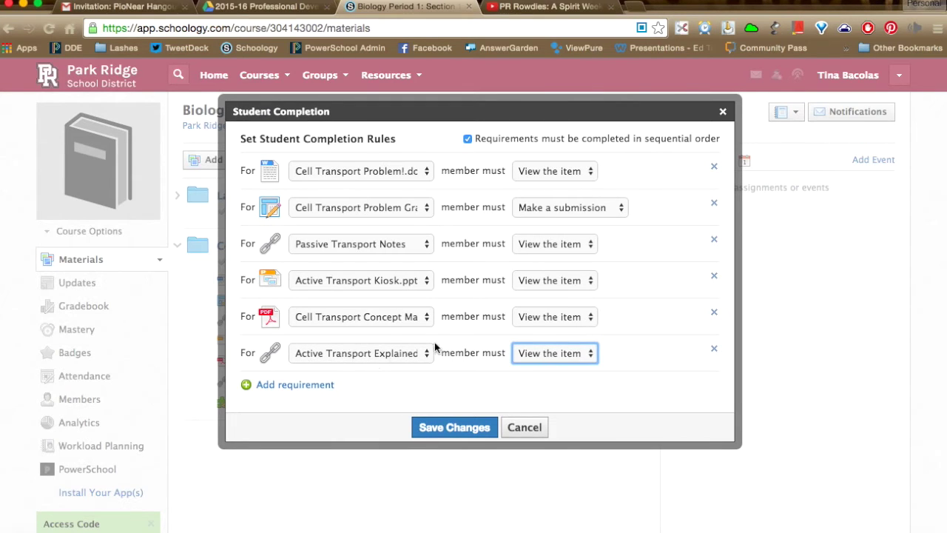
Step: Add a completion requirement that members must score at least 75 out of 100 on Cells
{"action": "left_click", "coordinate": [296, 385]}
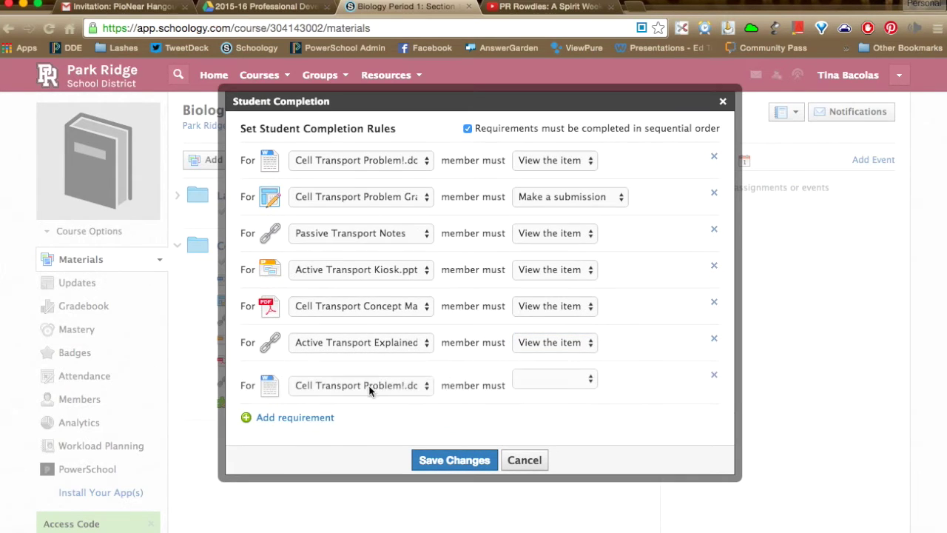
{"action": "left_click", "coordinate": [370, 388]}
{"action": "left_click", "coordinate": [307, 463]}
{"action": "left_click", "coordinate": [546, 381]}
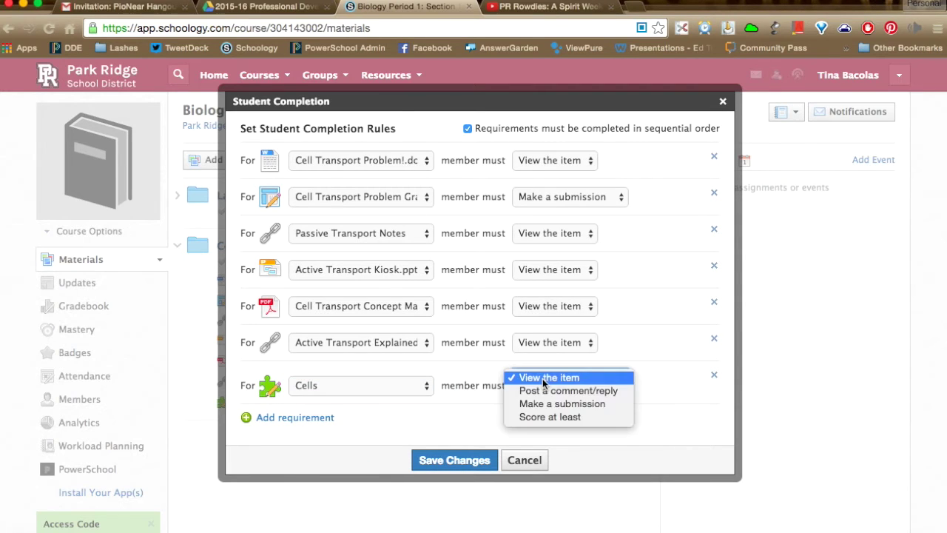
{"action": "left_click", "coordinate": [584, 417]}
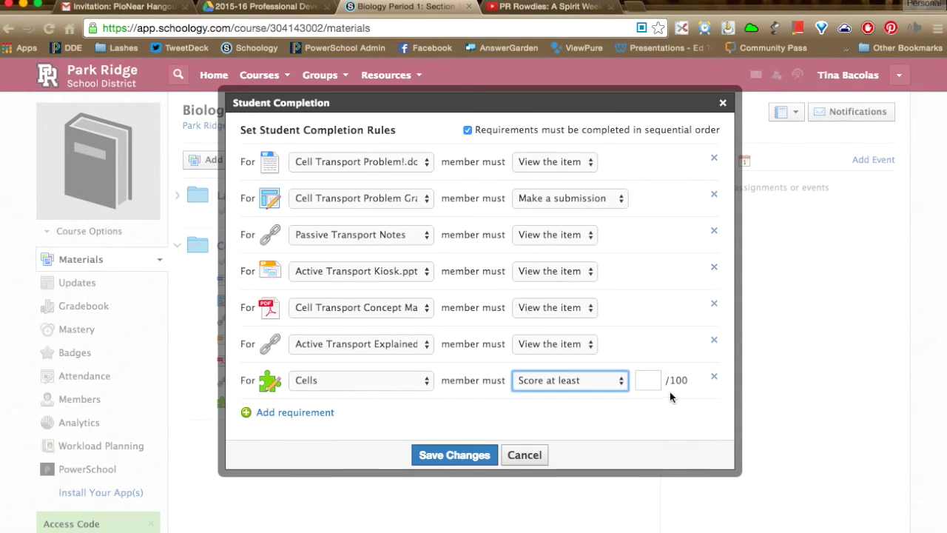
{"action": "left_click", "coordinate": [659, 380]}
{"action": "type", "text": "75"}
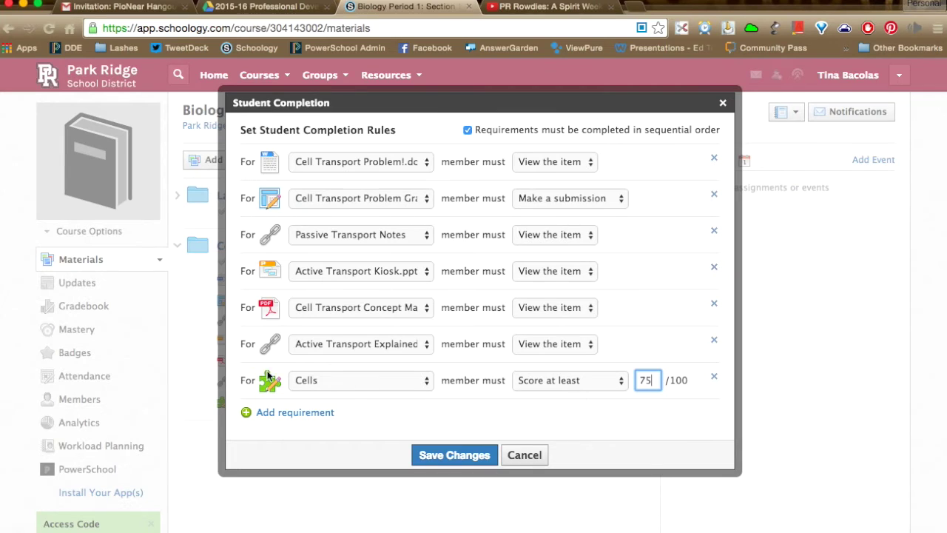
Step: Save the student completion rules and open the Cell Transport folder in the course materials
{"action": "left_click", "coordinate": [454, 455]}
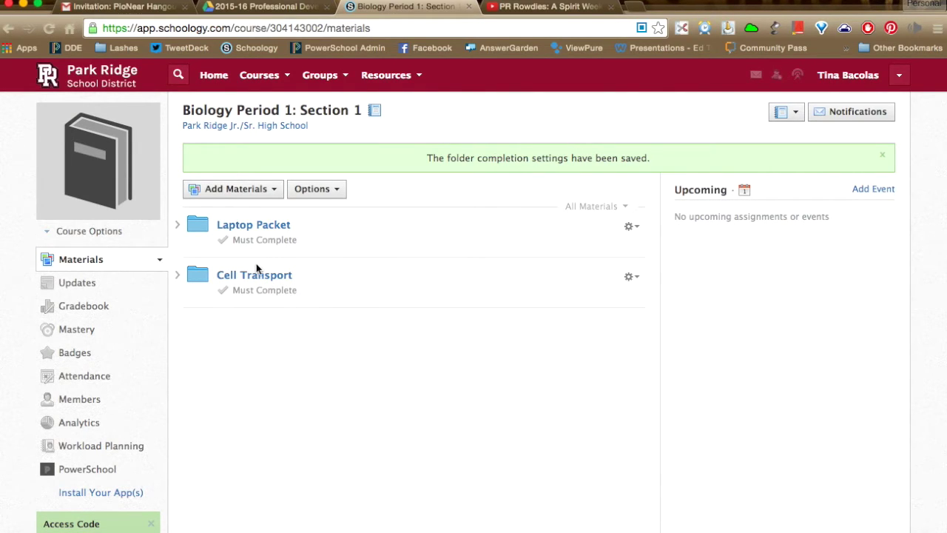
{"action": "left_click", "coordinate": [179, 277]}
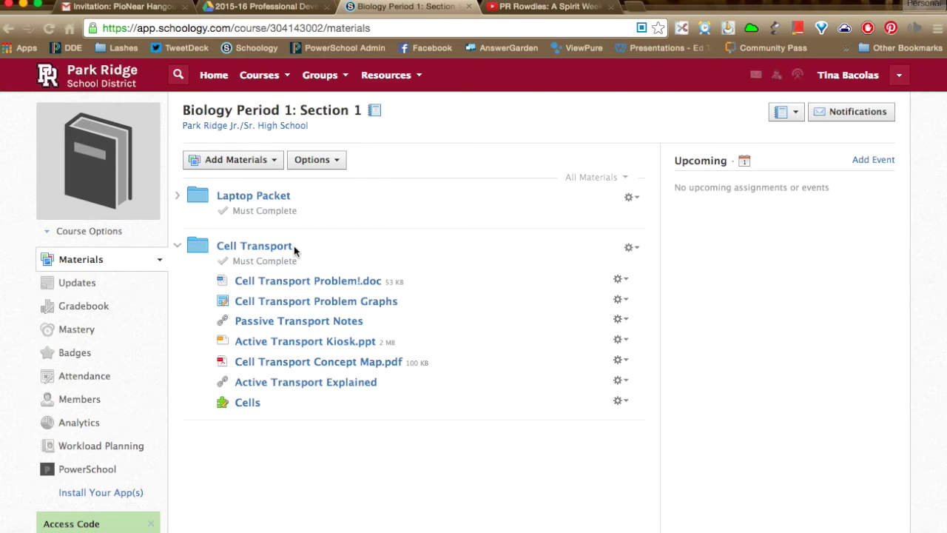
{"action": "left_click", "coordinate": [249, 248]}
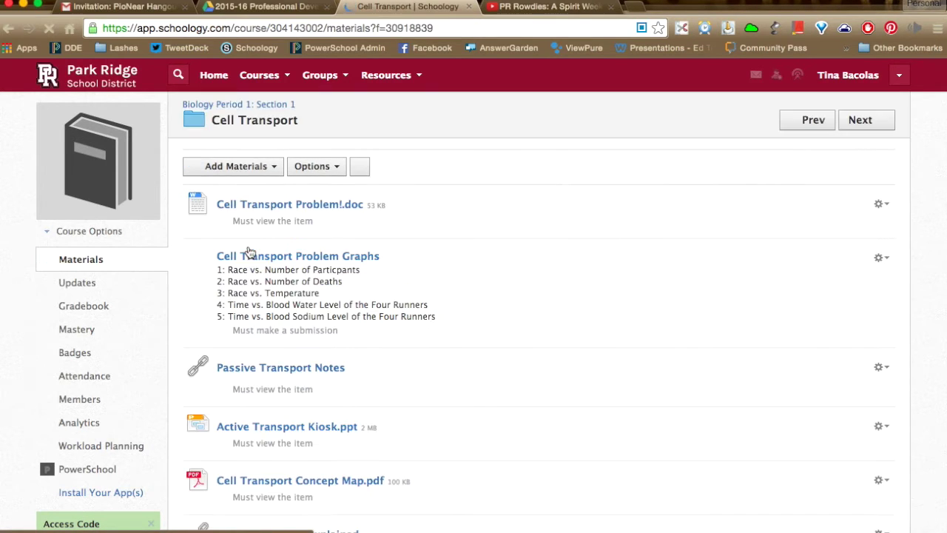
Step: Review the Cell Transport folder's student completion rules, close them without saving, and return to the course materials
{"action": "left_click", "coordinate": [331, 171]}
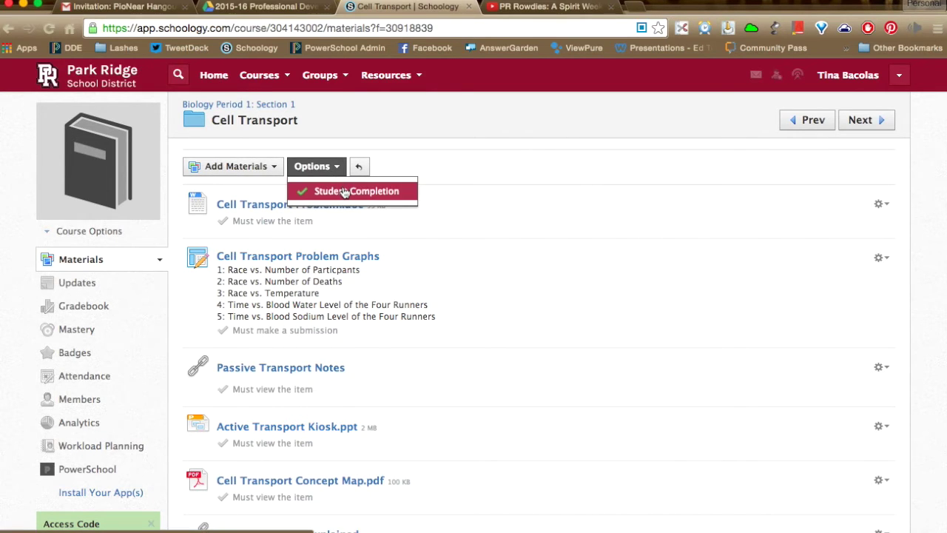
{"action": "left_click", "coordinate": [344, 193]}
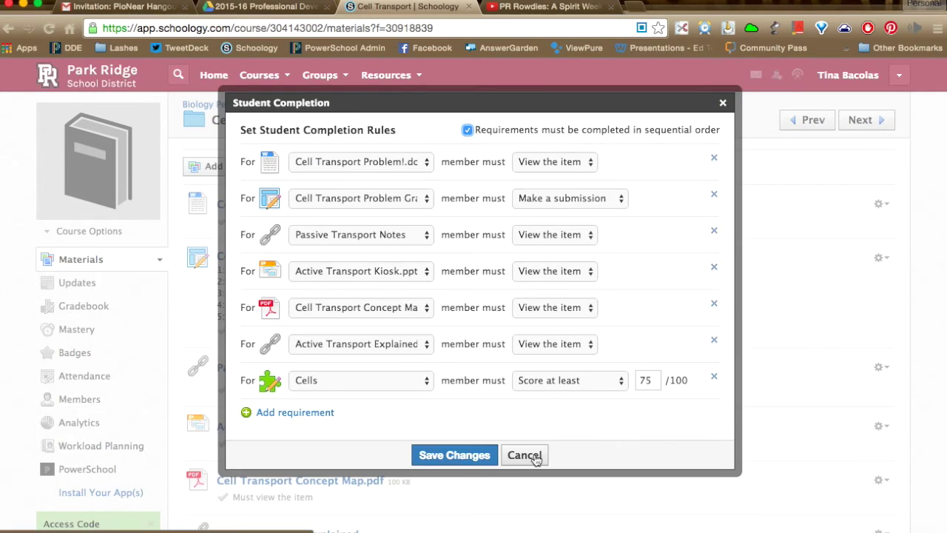
{"action": "left_click", "coordinate": [525, 455]}
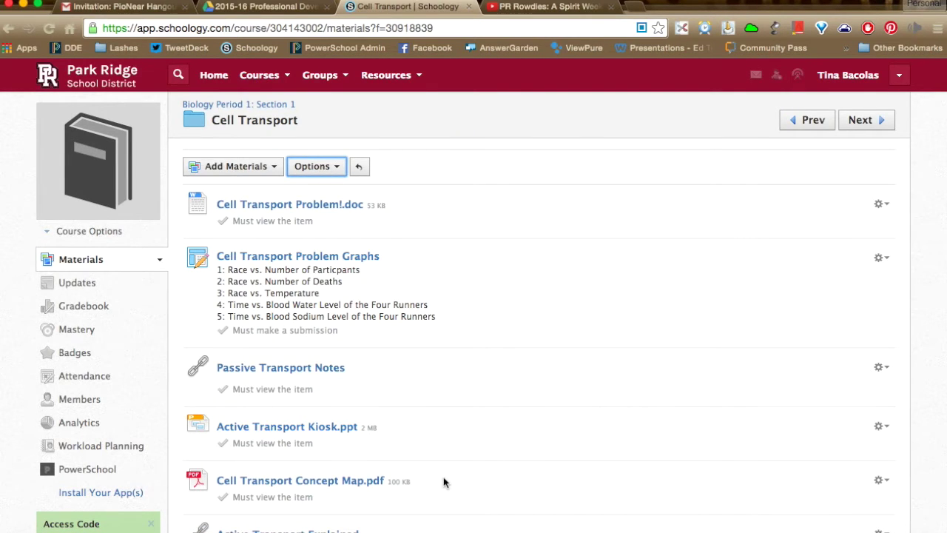
{"action": "scroll", "coordinate": [409, 281], "scroll_direction": "left", "scroll_amount": 5}
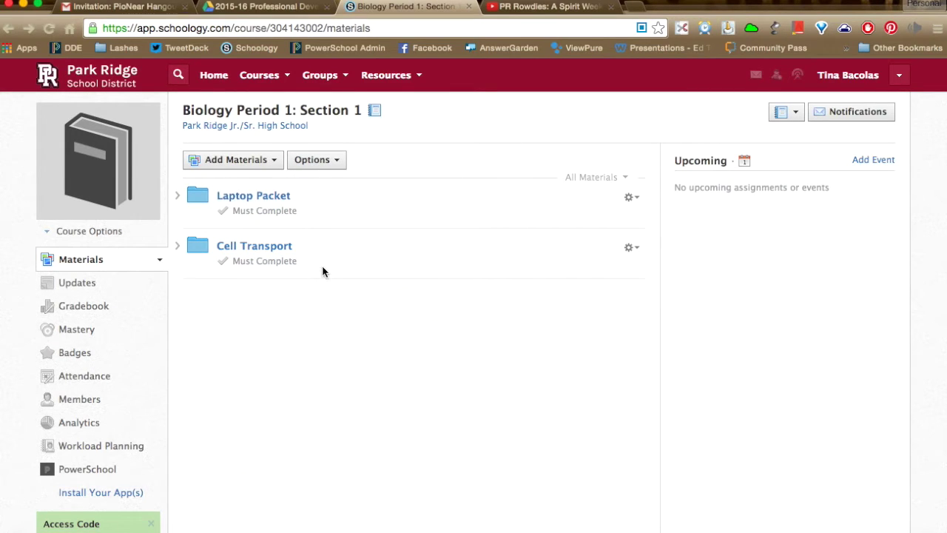
{"action": "left_click", "coordinate": [222, 250]}
{"action": "right_click", "coordinate": [740, 527]}
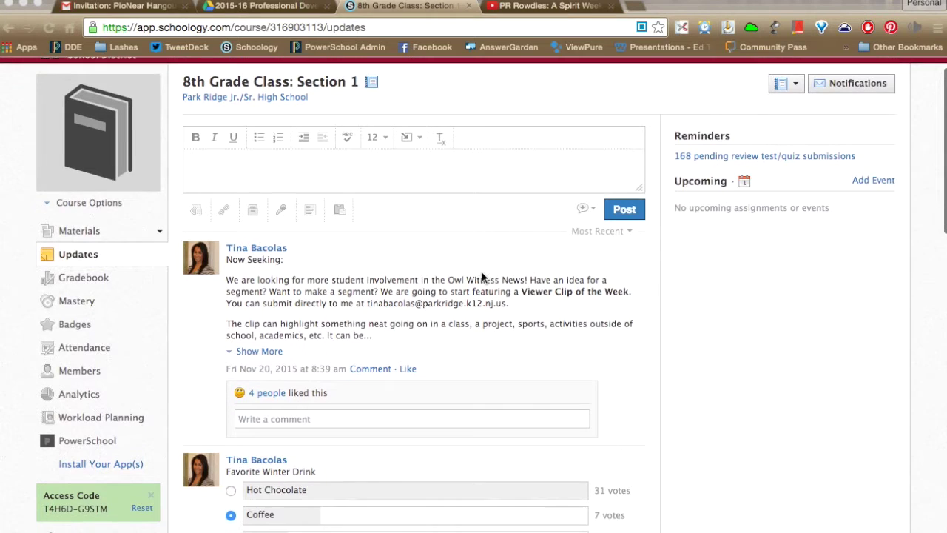
{"action": "scroll", "coordinate": [482, 271], "scroll_direction": "down", "scroll_amount": 1}
{"action": "scroll", "coordinate": [482, 276], "scroll_direction": "up", "scroll_amount": 1}
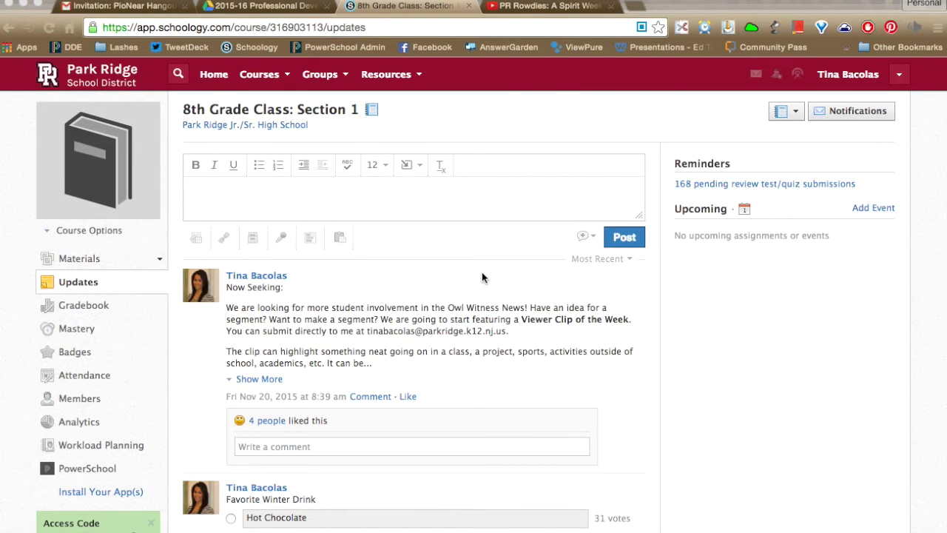
Step: Switch to the 7th Grade Class: Section 1 course and open its workload planning
{"action": "left_click", "coordinate": [277, 79]}
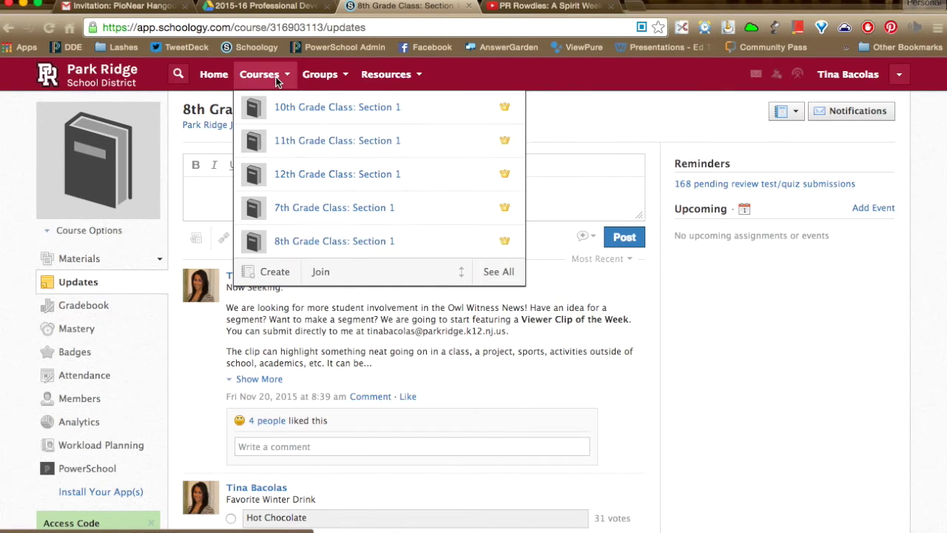
{"action": "left_click", "coordinate": [293, 210]}
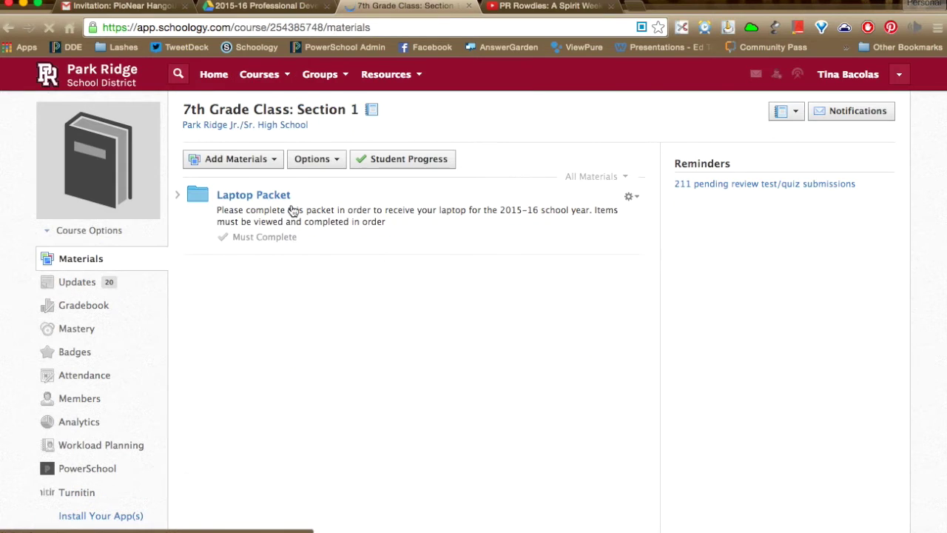
{"action": "scroll", "coordinate": [292, 210], "scroll_direction": "down", "scroll_amount": 1}
{"action": "scroll", "coordinate": [292, 210], "scroll_direction": "down", "scroll_amount": 1}
{"action": "scroll", "coordinate": [292, 209], "scroll_direction": "up", "scroll_amount": 2}
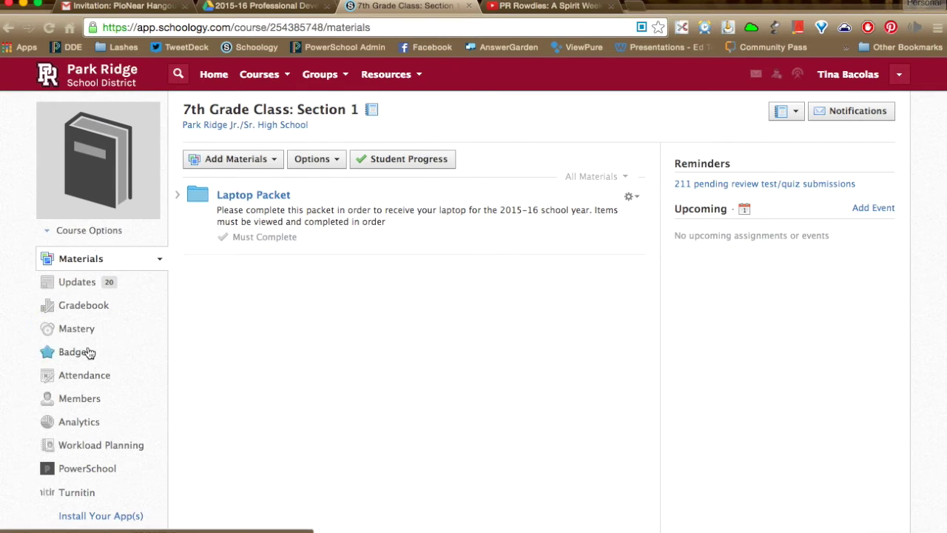
{"action": "left_click", "coordinate": [96, 449]}
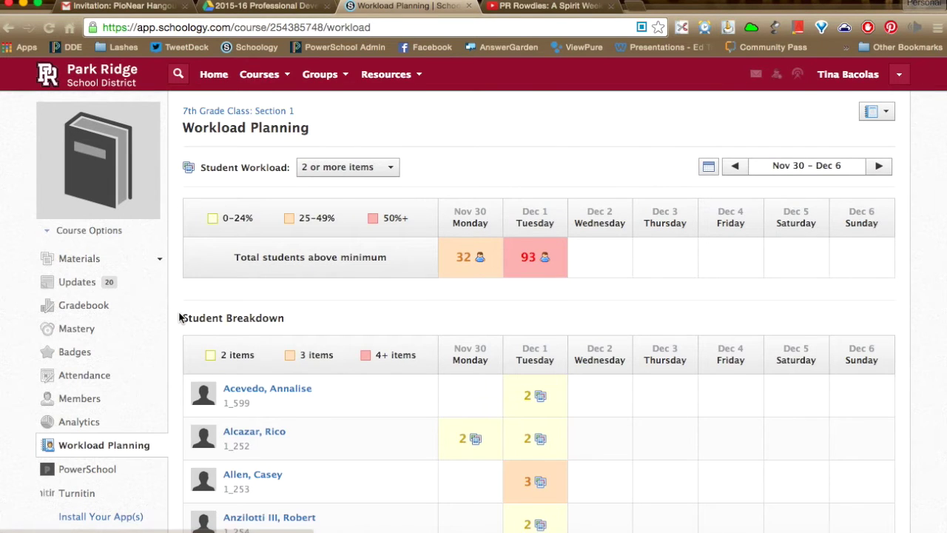
Step: Examine the student workload totals and color legend for the week of Nov 30 – Dec 6
{"action": "scroll", "coordinate": [179, 316], "scroll_direction": "down", "scroll_amount": 1}
{"action": "scroll", "coordinate": [179, 316], "scroll_direction": "up", "scroll_amount": 1}
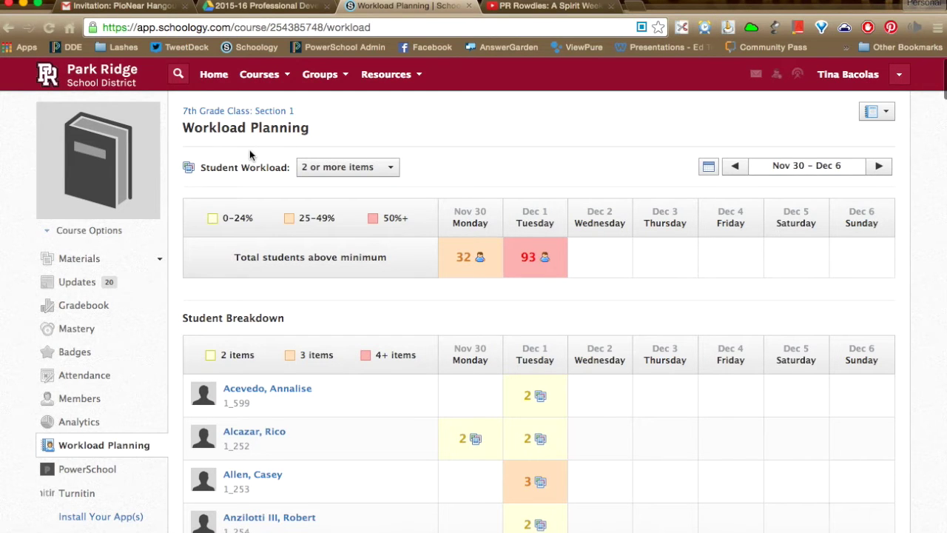
{"action": "scroll", "coordinate": [249, 154], "scroll_direction": "down", "scroll_amount": 10}
{"action": "scroll", "coordinate": [250, 154], "scroll_direction": "up", "scroll_amount": 10}
{"action": "scroll", "coordinate": [366, 318], "scroll_direction": "down", "scroll_amount": 2}
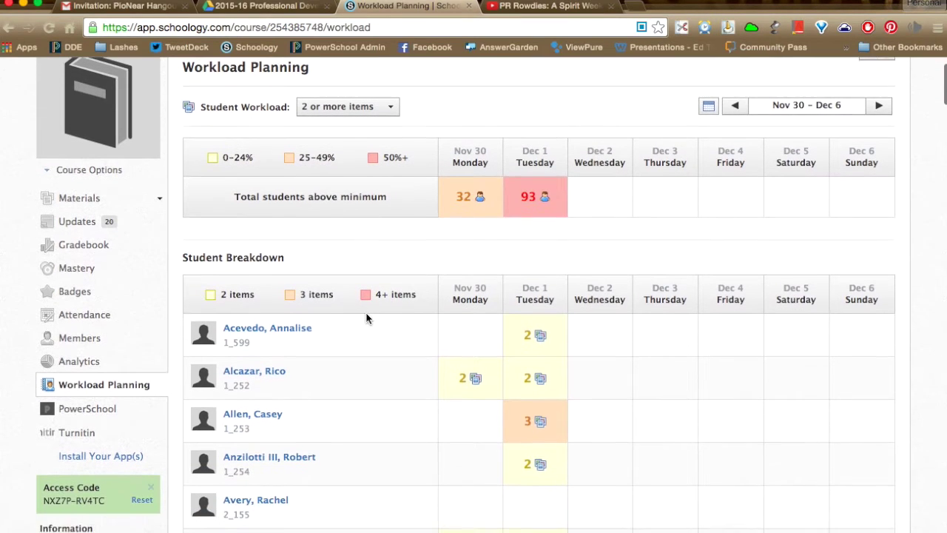
{"action": "scroll", "coordinate": [503, 164], "scroll_direction": "down", "scroll_amount": 2}
{"action": "scroll", "coordinate": [471, 170], "scroll_direction": "up", "scroll_amount": 2}
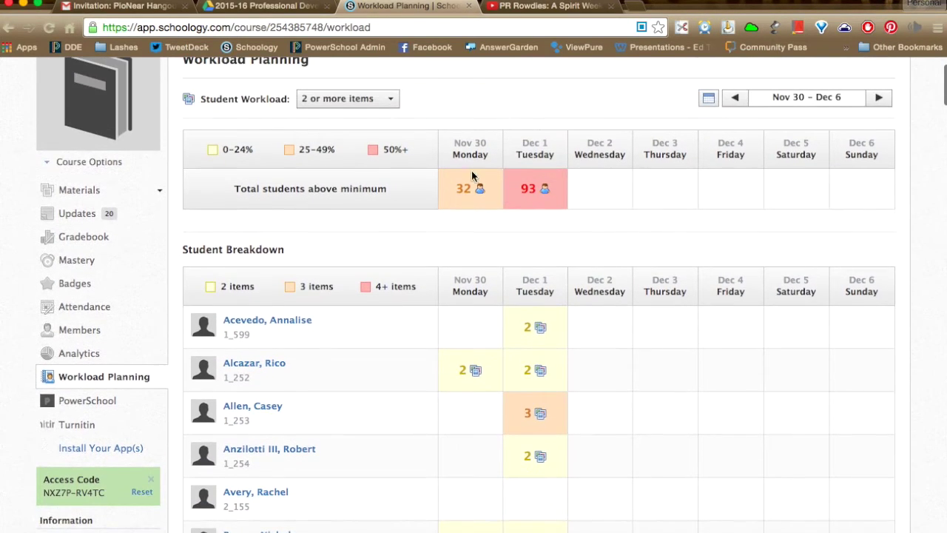
{"action": "scroll", "coordinate": [888, 162], "scroll_direction": "down", "scroll_amount": 15}
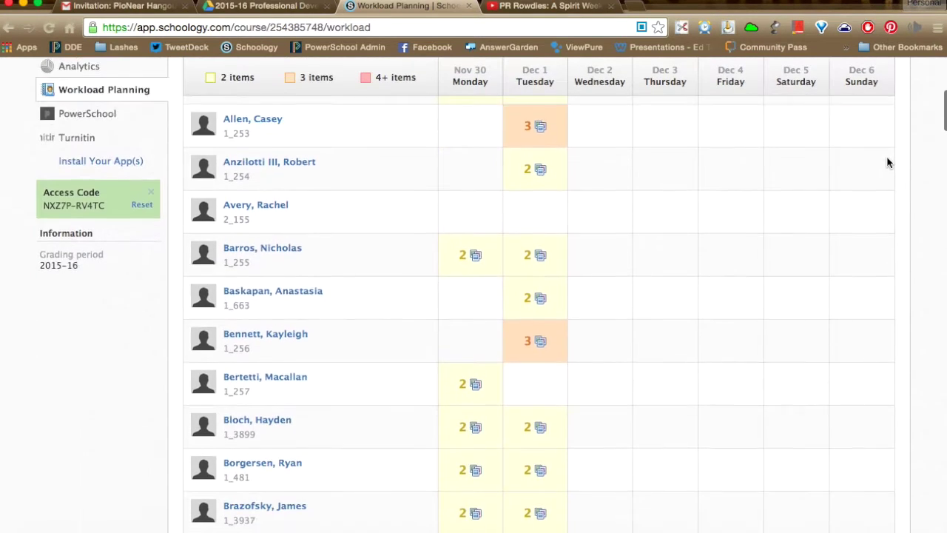
{"action": "scroll", "coordinate": [567, 211], "scroll_direction": "up", "scroll_amount": 18}
{"action": "scroll", "coordinate": [495, 263], "scroll_direction": "down", "scroll_amount": 1}
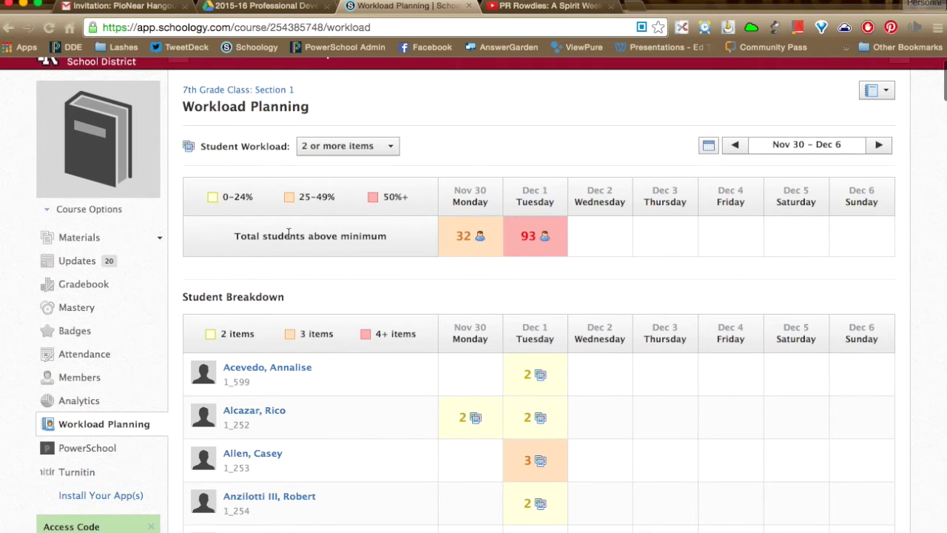
{"action": "scroll", "coordinate": [289, 235], "scroll_direction": "up", "scroll_amount": 1}
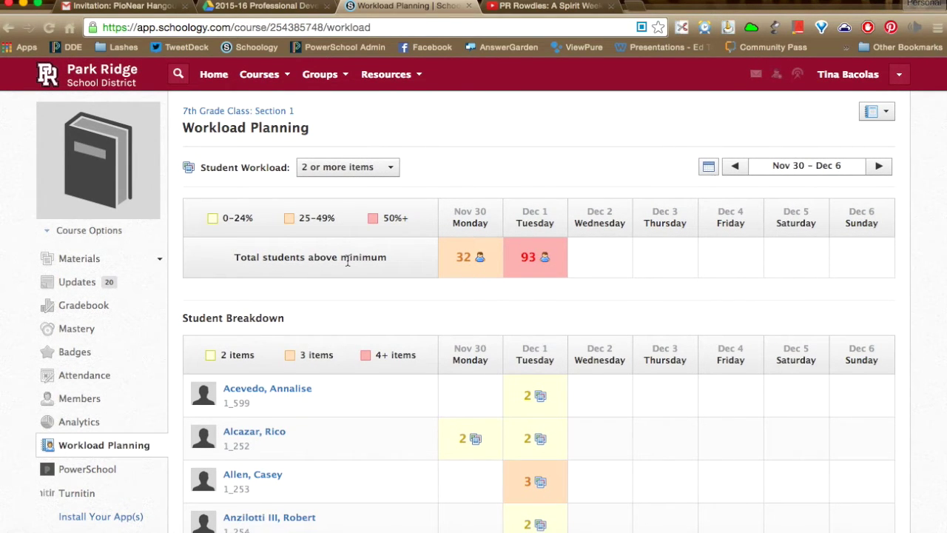
{"action": "scroll", "coordinate": [347, 260], "scroll_direction": "down", "scroll_amount": 1}
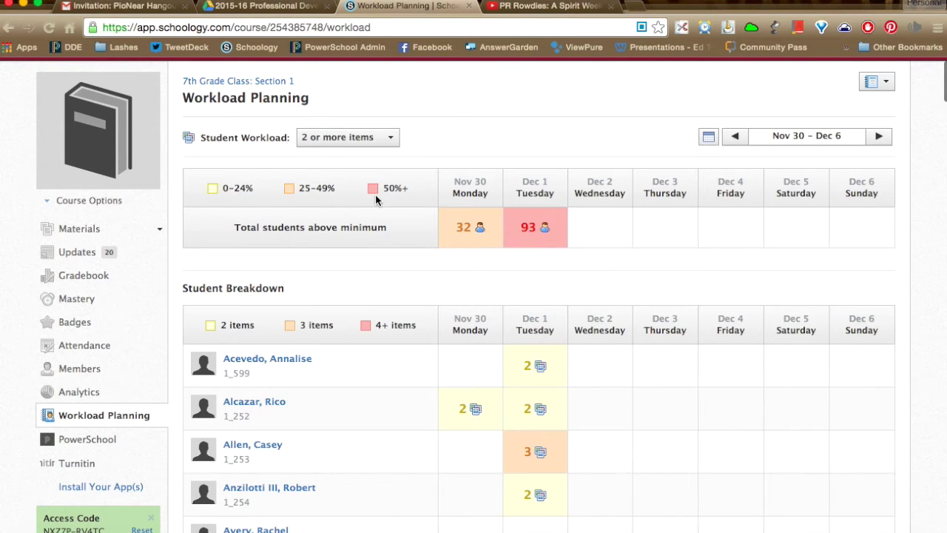
{"action": "scroll", "coordinate": [375, 194], "scroll_direction": "down", "scroll_amount": 1}
{"action": "scroll", "coordinate": [375, 195], "scroll_direction": "up", "scroll_amount": 2}
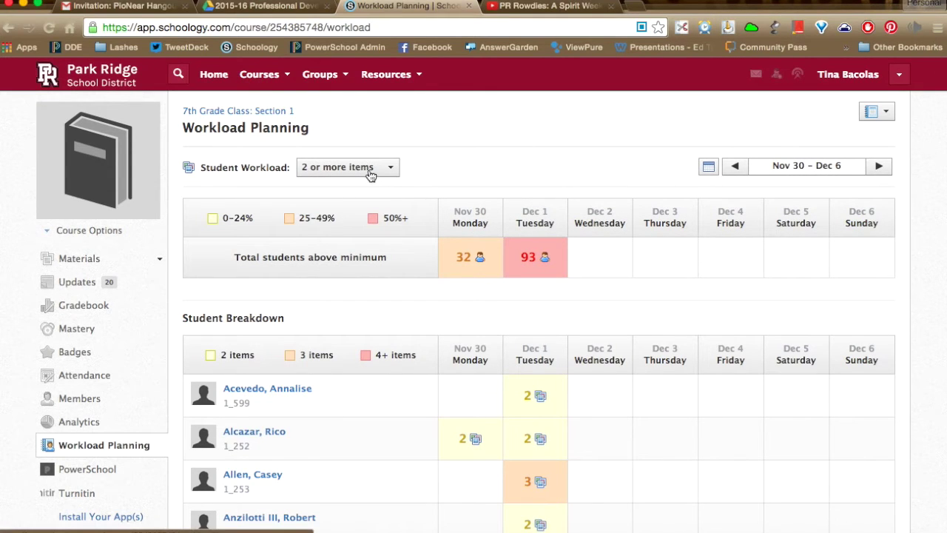
Step: Examine the student breakdown to compare how many items individual students have due on Monday and Tuesday
{"action": "scroll", "coordinate": [416, 253], "scroll_direction": "down", "scroll_amount": 1}
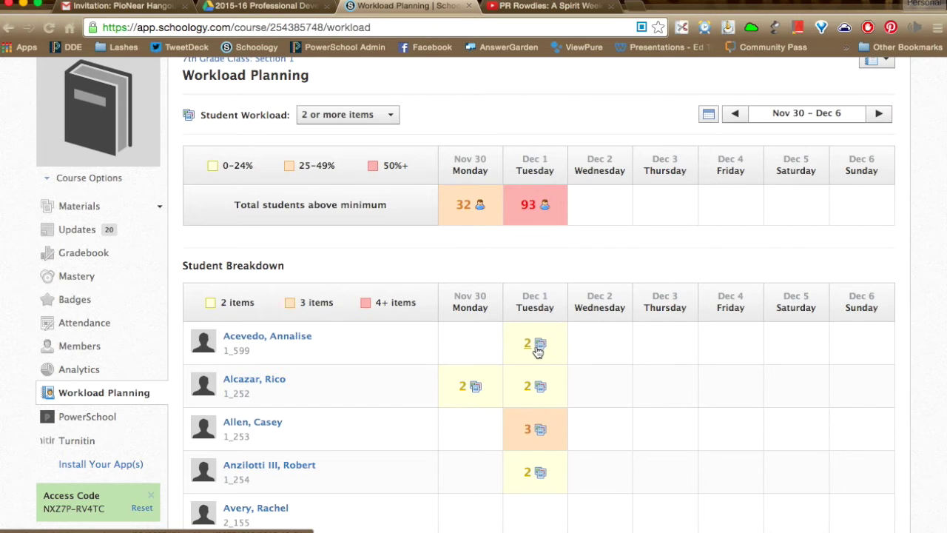
{"action": "scroll", "coordinate": [538, 351], "scroll_direction": "down", "scroll_amount": 10}
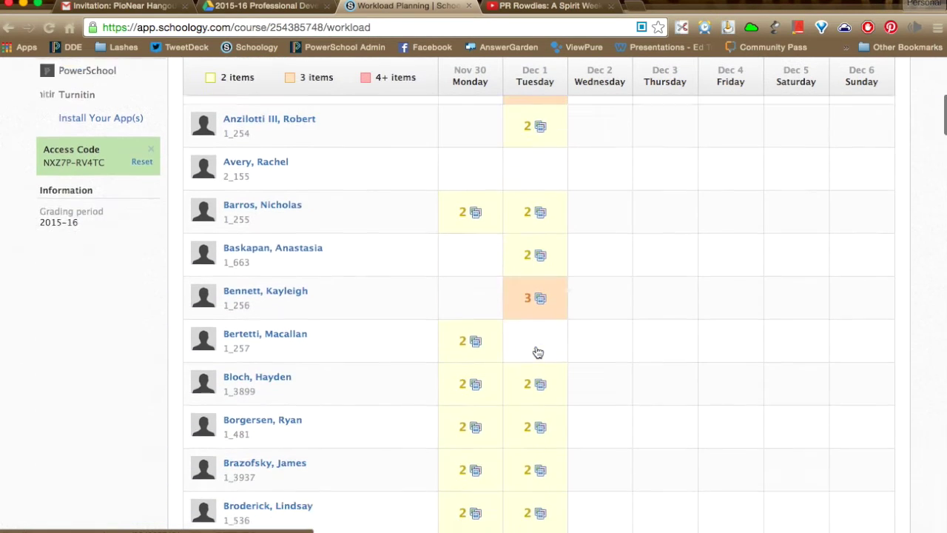
{"action": "scroll", "coordinate": [538, 352], "scroll_direction": "up", "scroll_amount": 5}
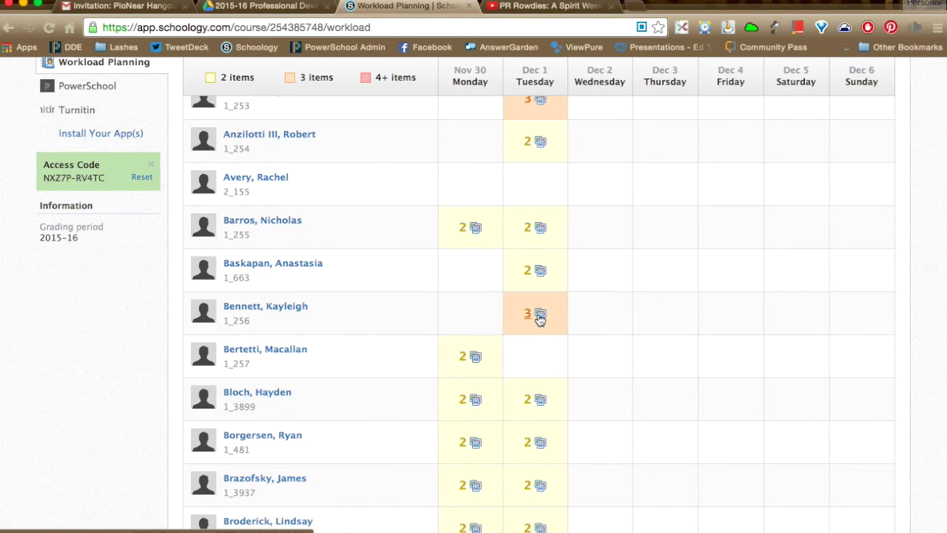
{"action": "scroll", "coordinate": [540, 317], "scroll_direction": "down", "scroll_amount": 20}
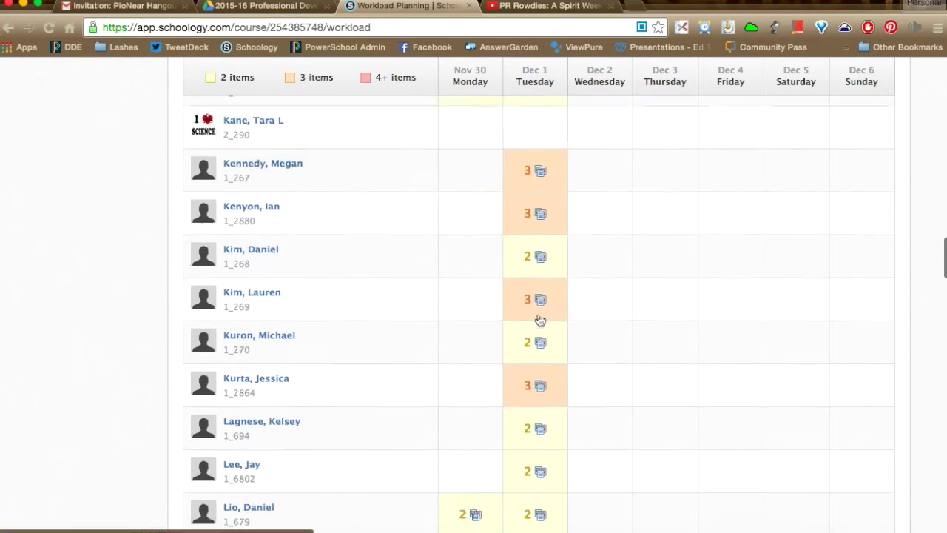
{"action": "scroll", "coordinate": [540, 318], "scroll_direction": "up", "scroll_amount": 12}
{"action": "scroll", "coordinate": [540, 318], "scroll_direction": "up", "scroll_amount": 15}
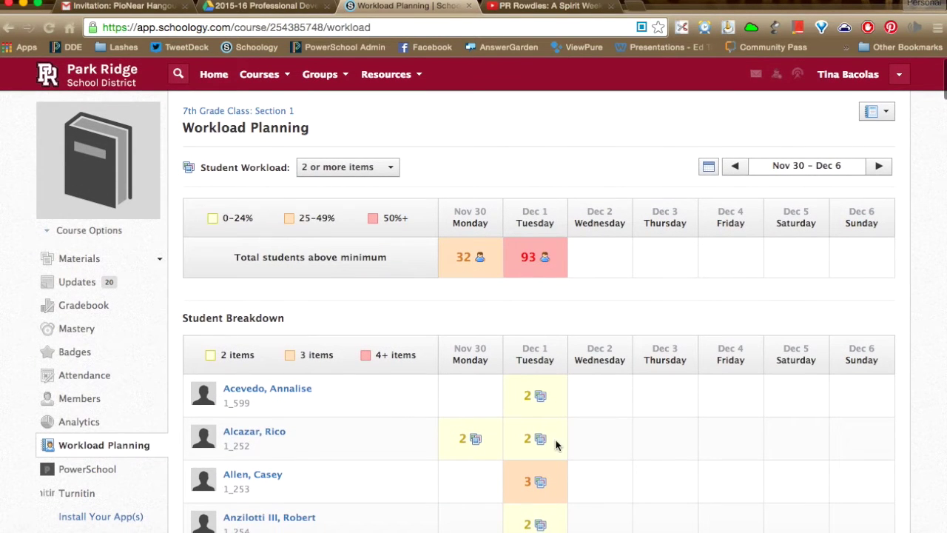
{"action": "scroll", "coordinate": [536, 397], "scroll_direction": "down", "scroll_amount": 6}
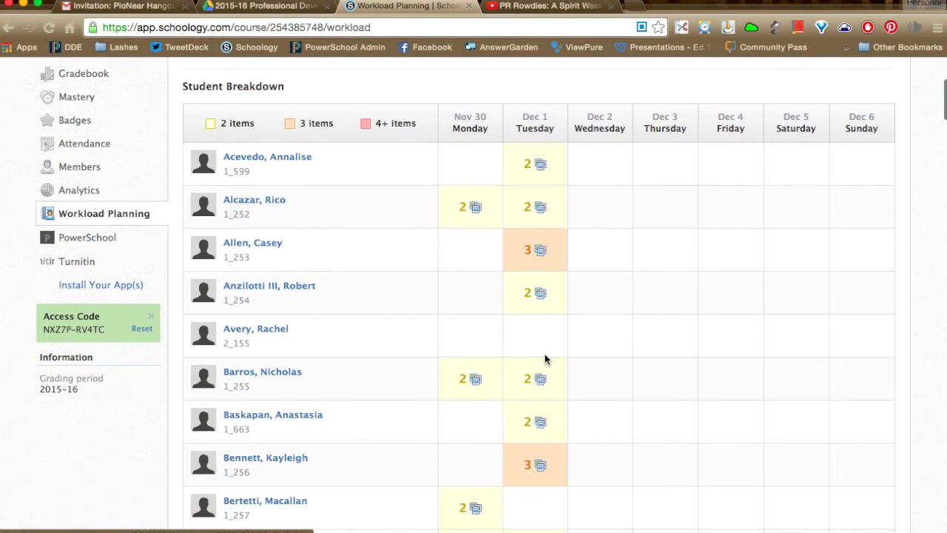
Step: View the items due Dec 1 for the third student in the breakdown, close the list, and return to the workload totals
{"action": "left_click", "coordinate": [539, 252]}
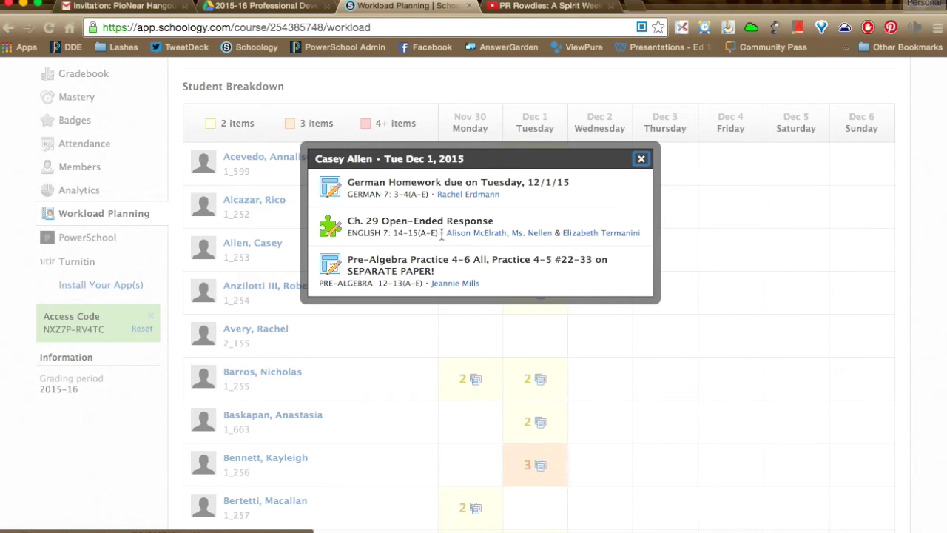
{"action": "scroll", "coordinate": [522, 251], "scroll_direction": "down", "scroll_amount": 1}
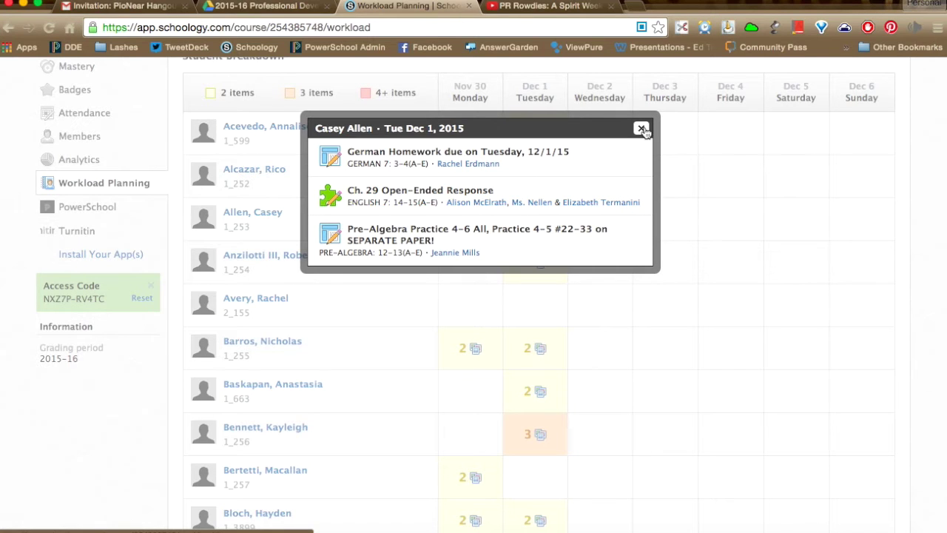
{"action": "left_click", "coordinate": [642, 130]}
{"action": "scroll", "coordinate": [614, 169], "scroll_direction": "up", "scroll_amount": 5}
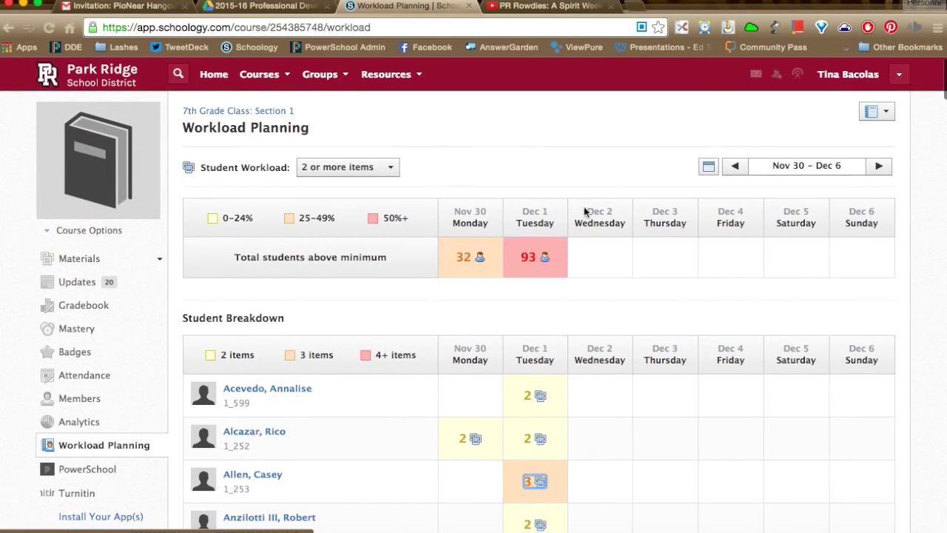
{"action": "scroll", "coordinate": [530, 247], "scroll_direction": "down", "scroll_amount": 2}
{"action": "scroll", "coordinate": [530, 247], "scroll_direction": "up", "scroll_amount": 2}
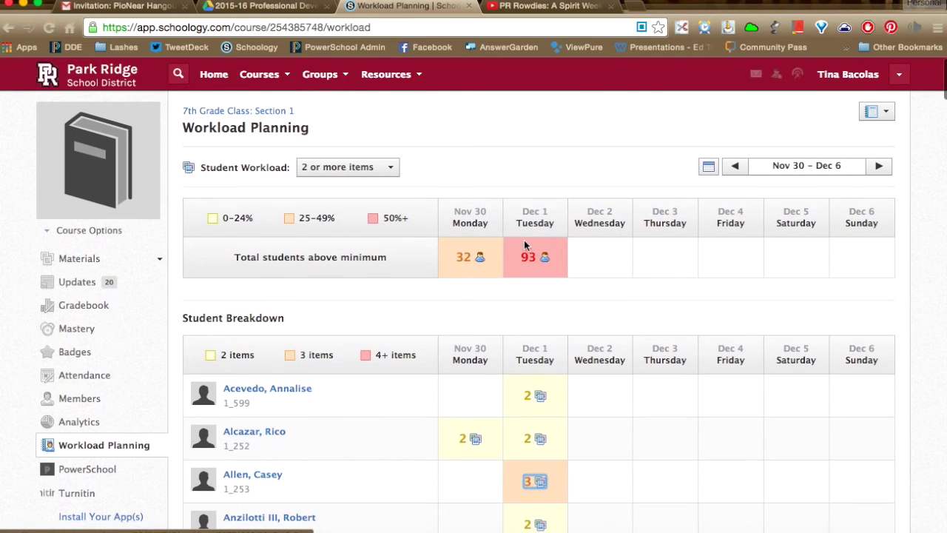
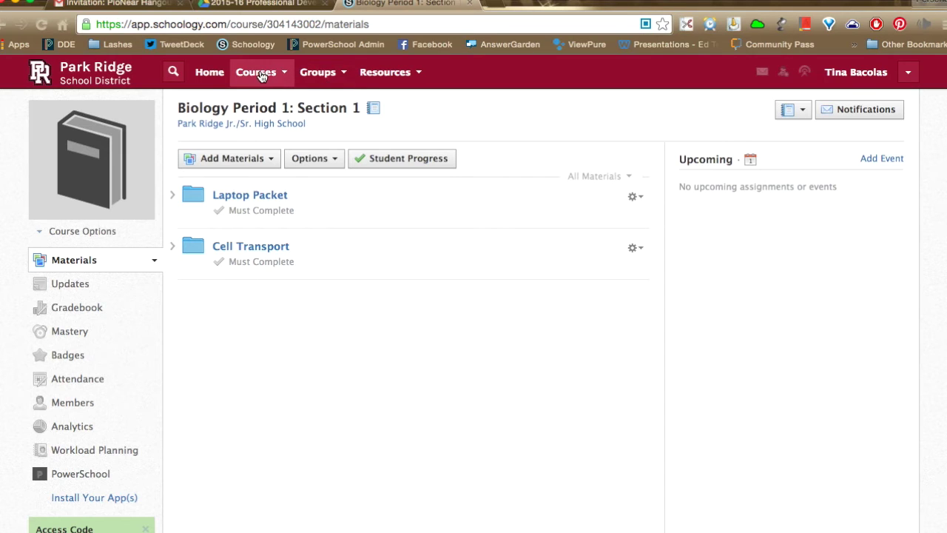
{"action": "left_click", "coordinate": [319, 73]}
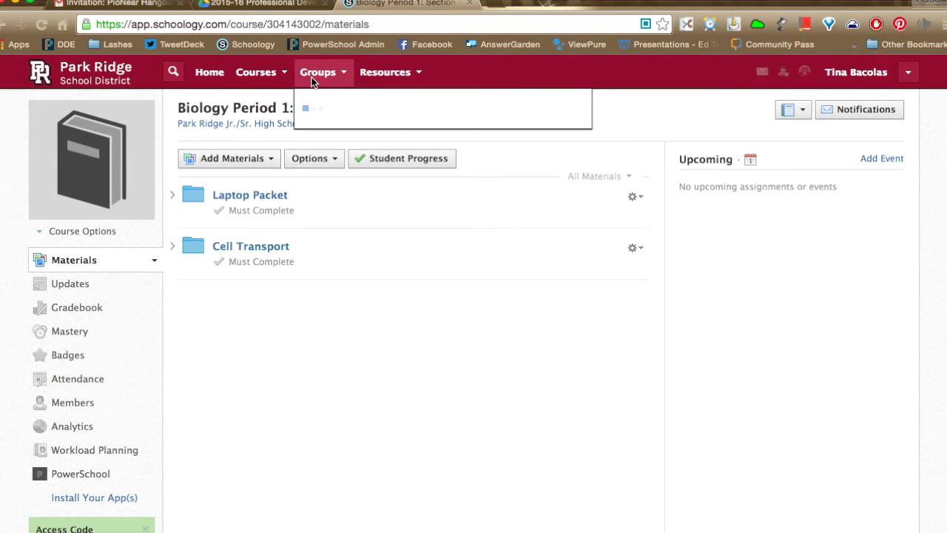
{"action": "scroll", "coordinate": [361, 224], "scroll_direction": "down", "scroll_amount": 4}
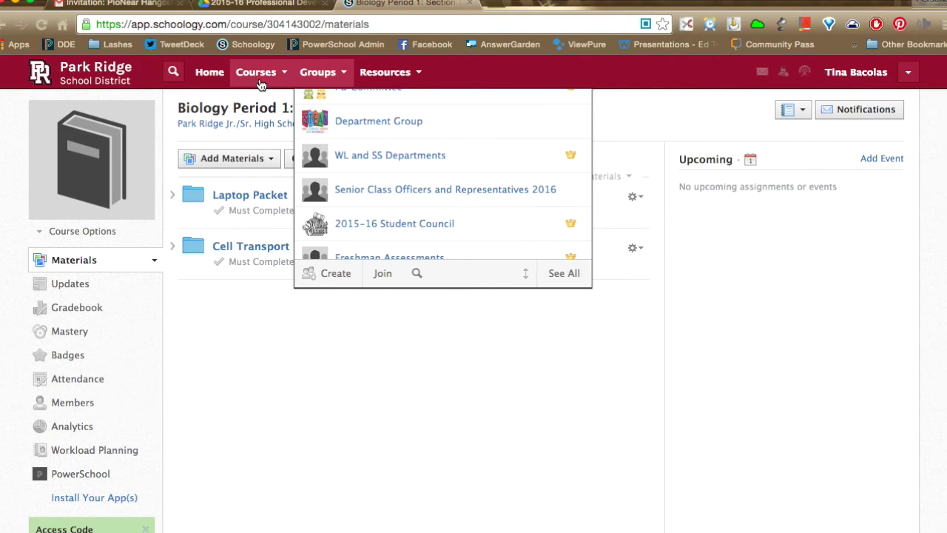
{"action": "left_click", "coordinate": [256, 149]}
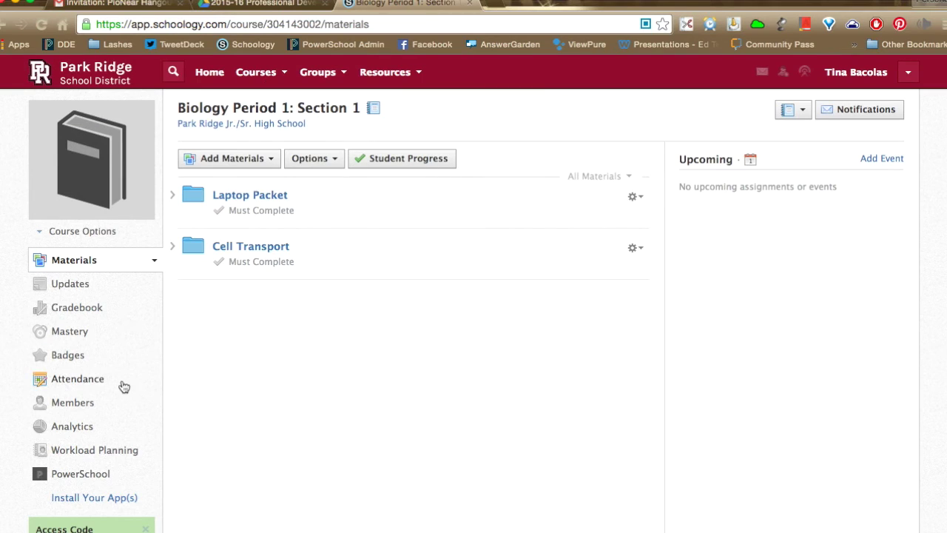
Step: Start a new discussion in the Biology Period 1: Section 1 materials with the title "Self-Driving Cars"
{"action": "left_click", "coordinate": [252, 165]}
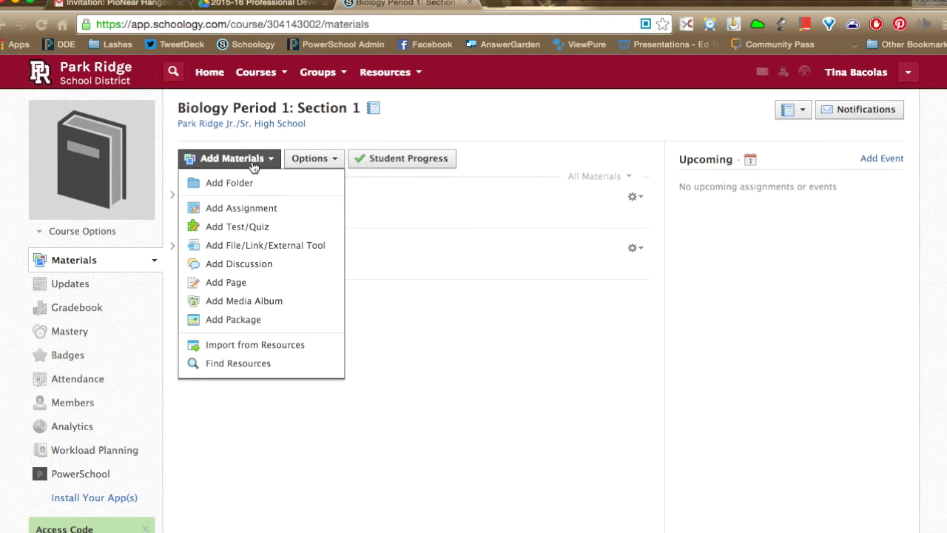
{"action": "left_click", "coordinate": [263, 267]}
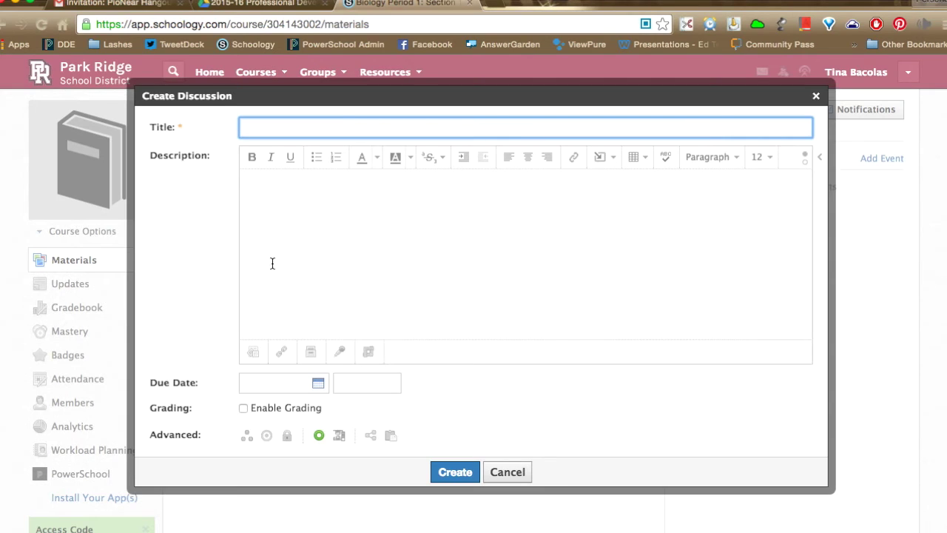
{"action": "left_click", "coordinate": [295, 129]}
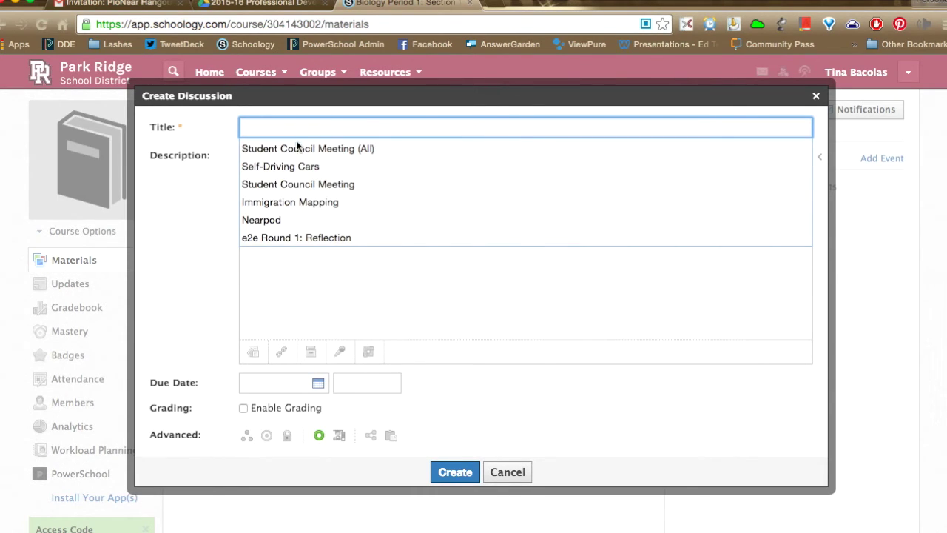
{"action": "left_click", "coordinate": [299, 164]}
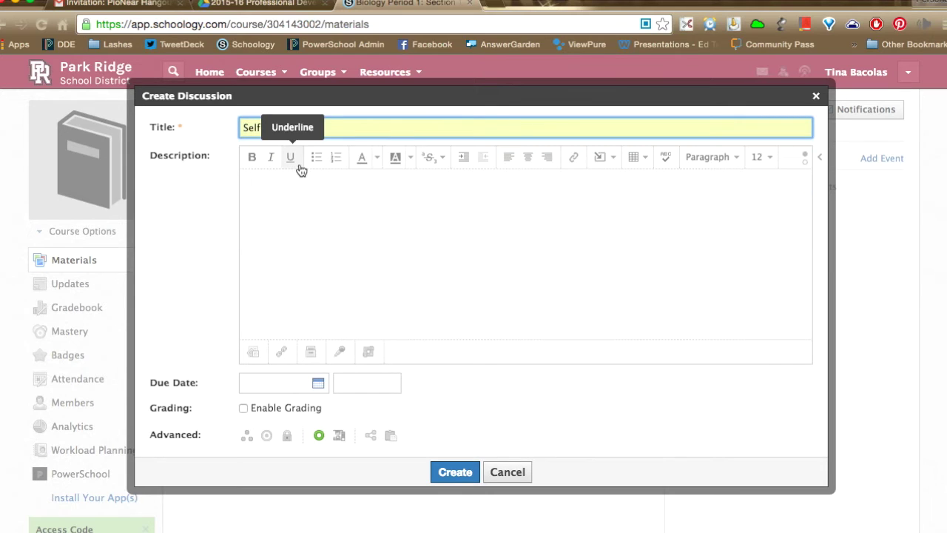
Step: Enter the discussion description "Please see the video attached and discuss the following questions:"
{"action": "left_click", "coordinate": [288, 205]}
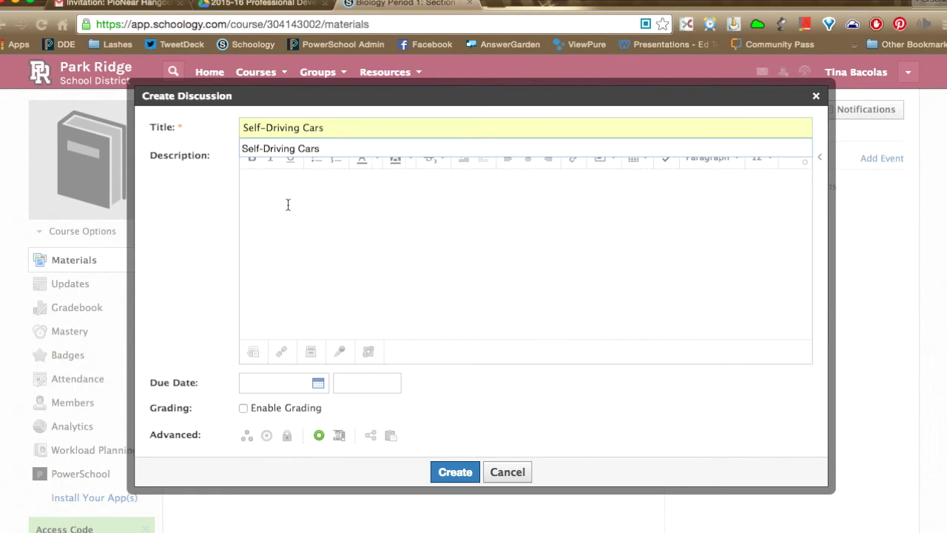
{"action": "type", "text": "Please see the video att"}
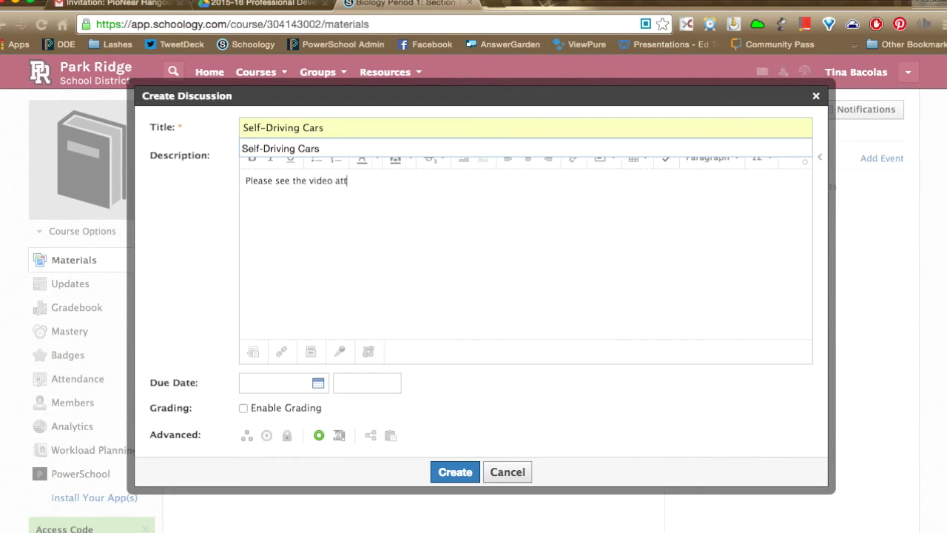
{"action": "type", "text": "ached and discus"}
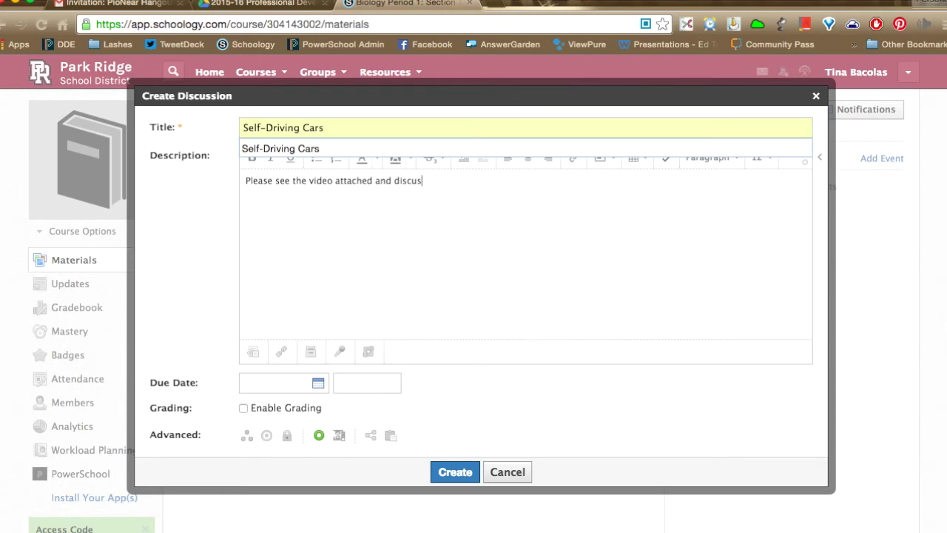
{"action": "type", "text": "s the following questions:"}
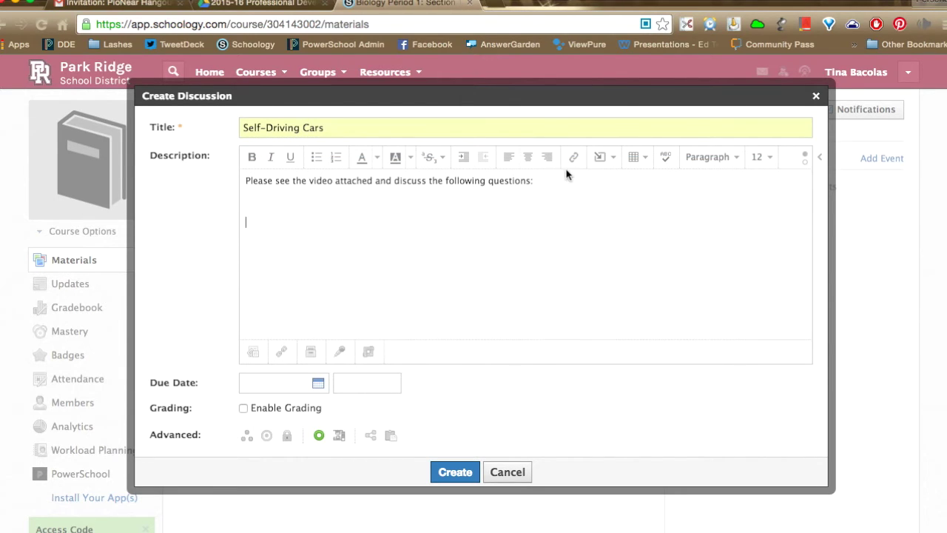
Step: Add two numbered questions: "Do you think you would ever buy a self-driving car?" and "Would you feel safe as a passenger in a self-driving car?"
{"action": "left_click", "coordinate": [336, 159]}
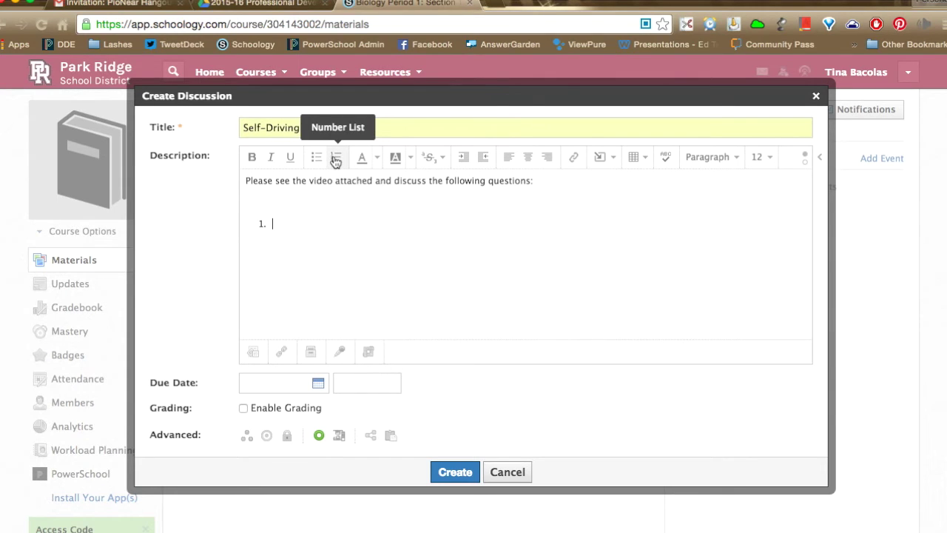
{"action": "type", "text": "Do you think you would eve"}
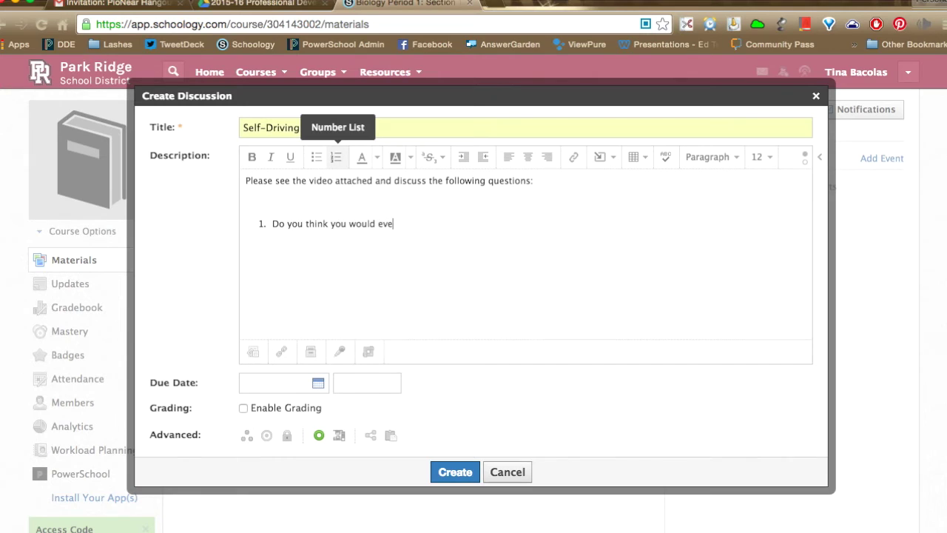
{"action": "type", "text": "r buy a self-driving caWoul"}
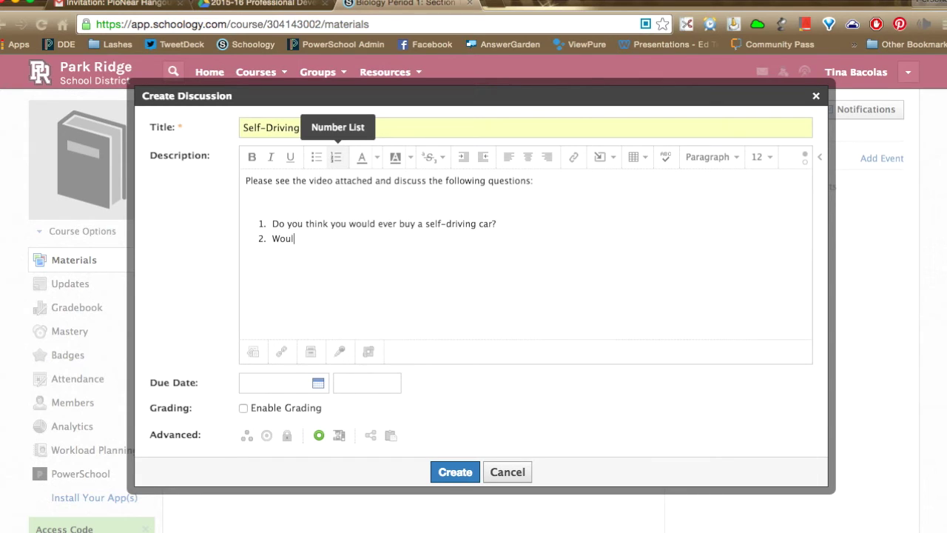
{"action": "type", "text": "d you feel safe as a pas"}
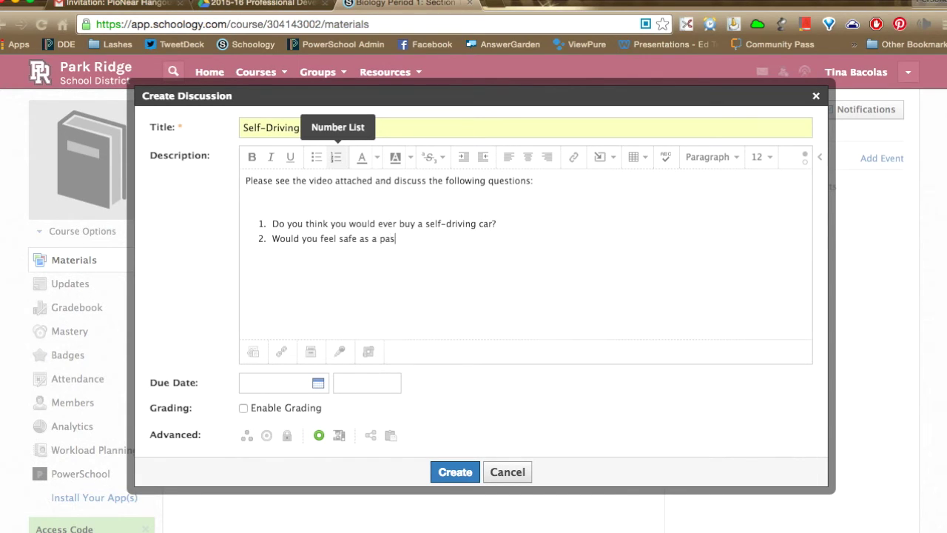
{"action": "type", "text": "senger in a self-drivign "}
{"action": "type", "text": "car"}
{"action": "key", "text": "BackSpace"}
{"action": "key", "text": "BackSpace"}
{"action": "key", "text": "BackSpace"}
{"action": "key", "text": "BackSpace"}
{"action": "key", "text": "BackSpace"}
{"action": "key", "text": "BackSpace"}
{"action": "type", "text": "ng car?"}
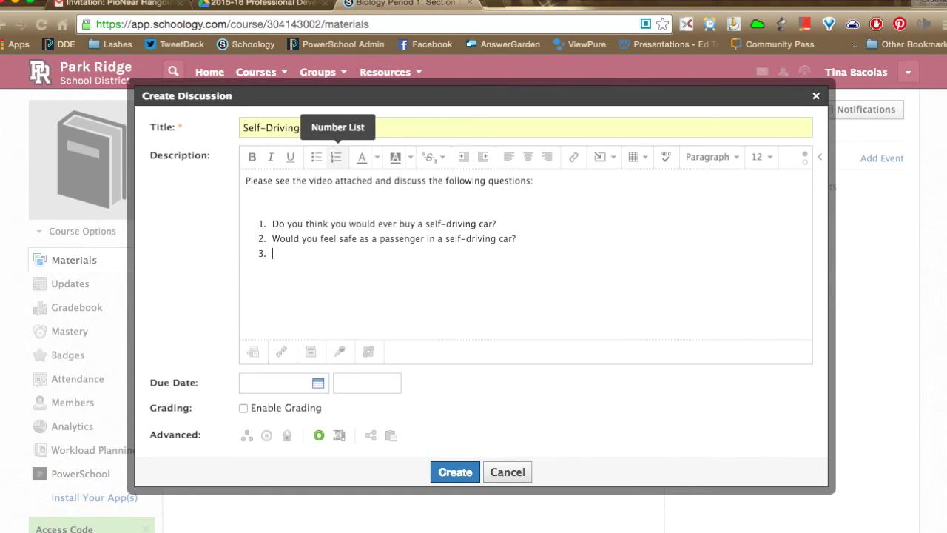
Step: Add "Be sure to include why or why not." as the third numbered item and end the list
{"action": "type", "text": " 3. Be sure to include why or why"}
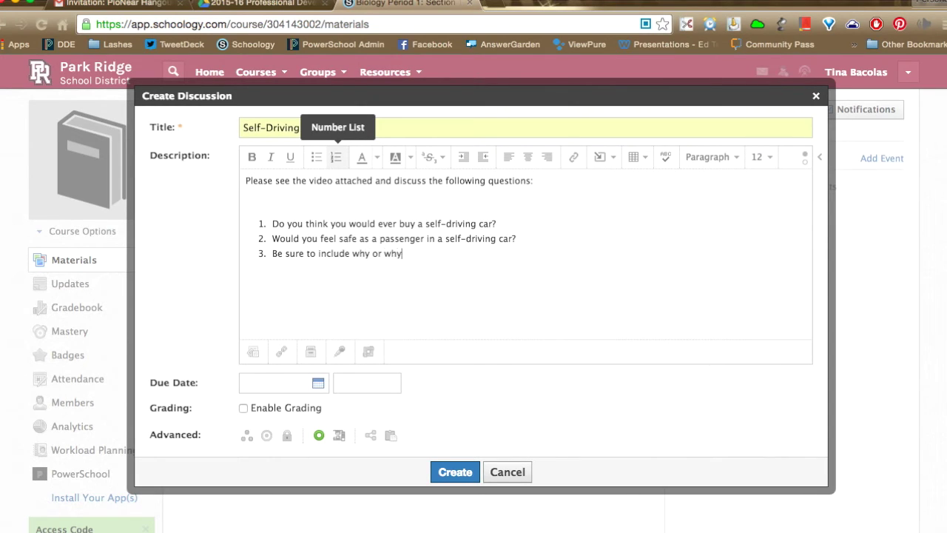
{"action": "type", "text": " not."}
{"action": "key", "text": "Return"}
{"action": "key", "text": "Return"}
{"action": "left_click", "coordinate": [332, 309]}
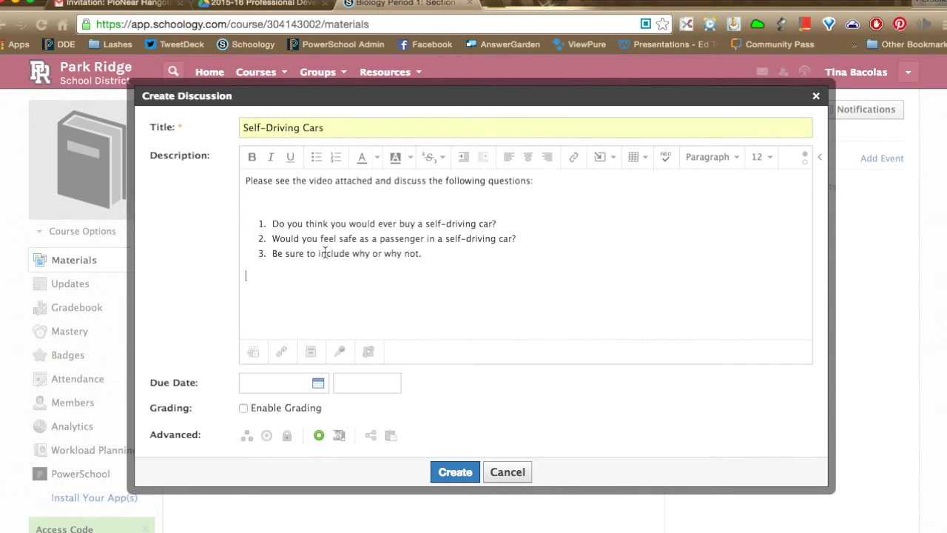
Step: Set the discussion's due date to December 4, 2015
{"action": "scroll", "coordinate": [328, 294], "scroll_direction": "down", "scroll_amount": 1}
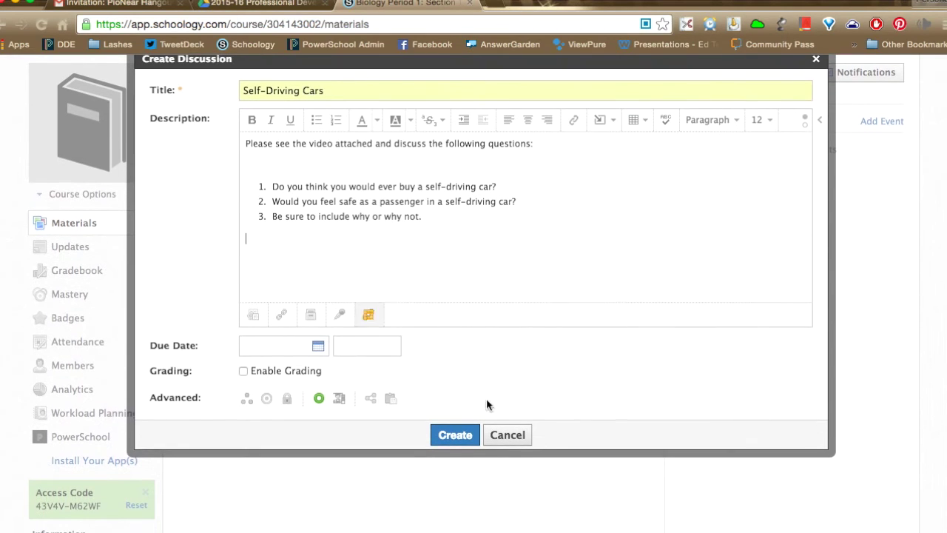
{"action": "scroll", "coordinate": [507, 388], "scroll_direction": "up", "scroll_amount": 1}
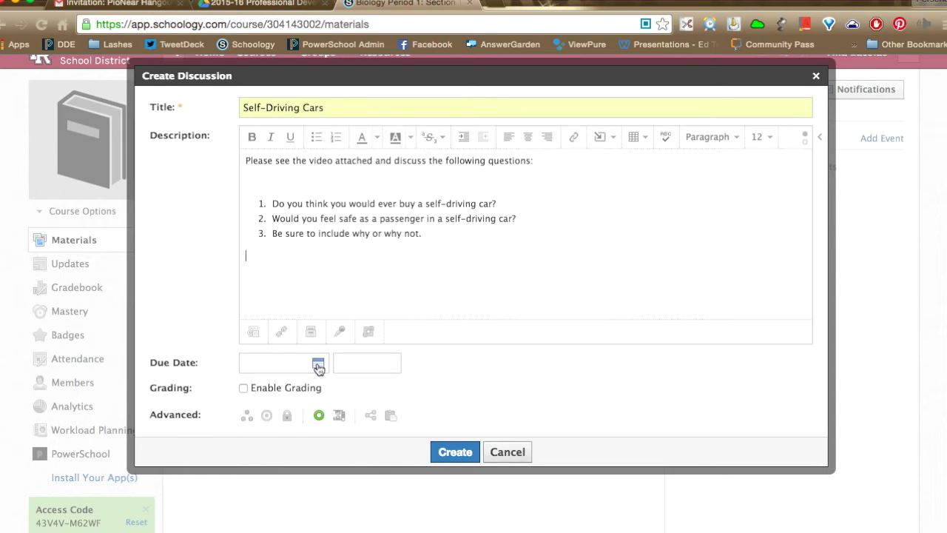
{"action": "left_click", "coordinate": [318, 368]}
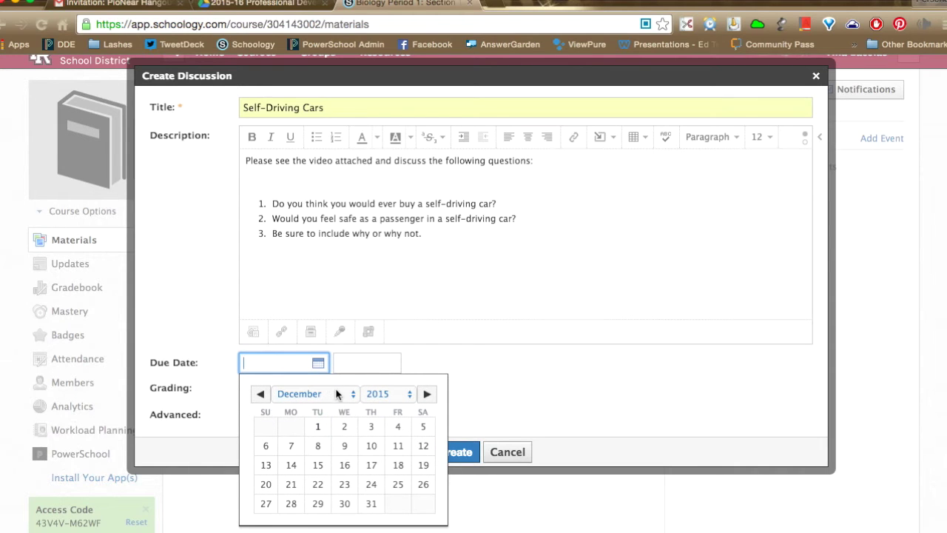
{"action": "scroll", "coordinate": [348, 403], "scroll_direction": "up", "scroll_amount": 1}
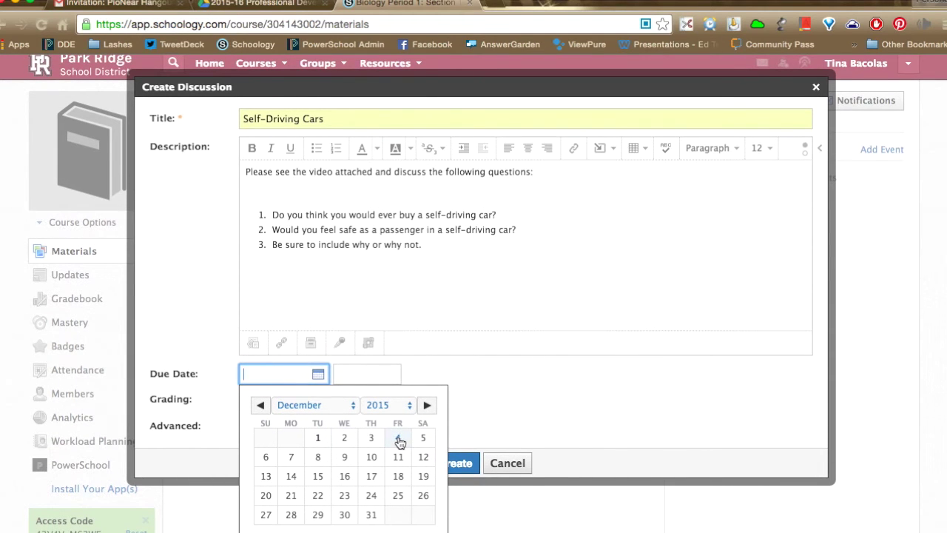
{"action": "left_click", "coordinate": [399, 439]}
{"action": "scroll", "coordinate": [439, 386], "scroll_direction": "down", "scroll_amount": 2}
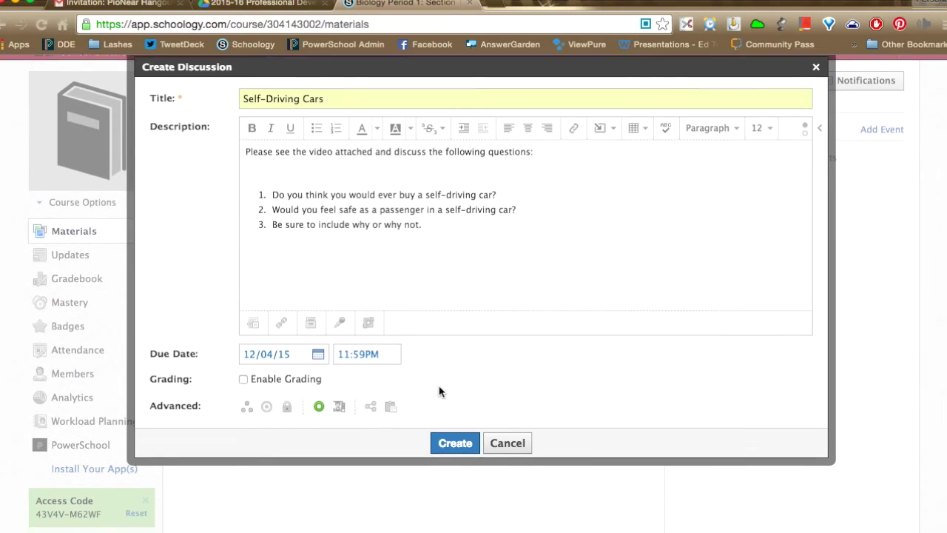
Step: Enable grading for the discussion and assign it to the Classwork category
{"action": "scroll", "coordinate": [163, 154], "scroll_direction": "up", "scroll_amount": 2}
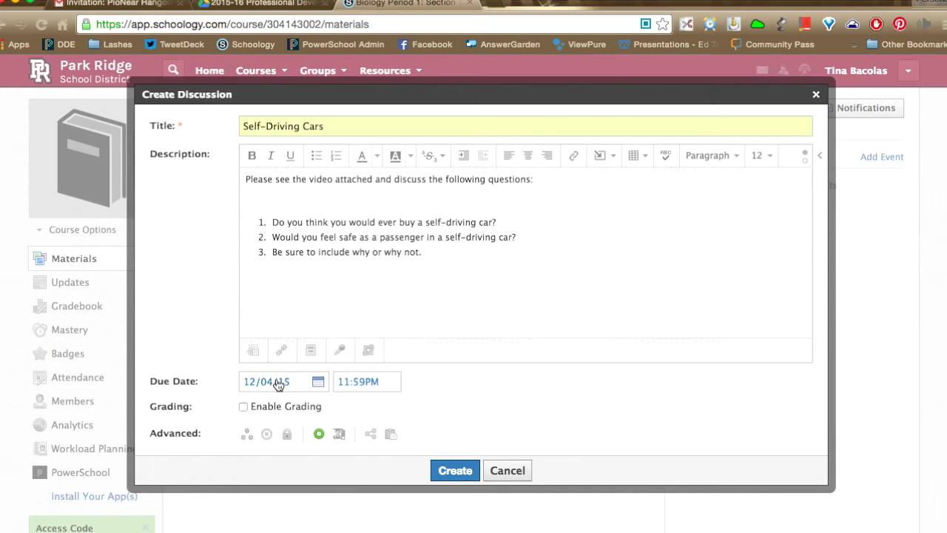
{"action": "scroll", "coordinate": [278, 384], "scroll_direction": "down", "scroll_amount": 2}
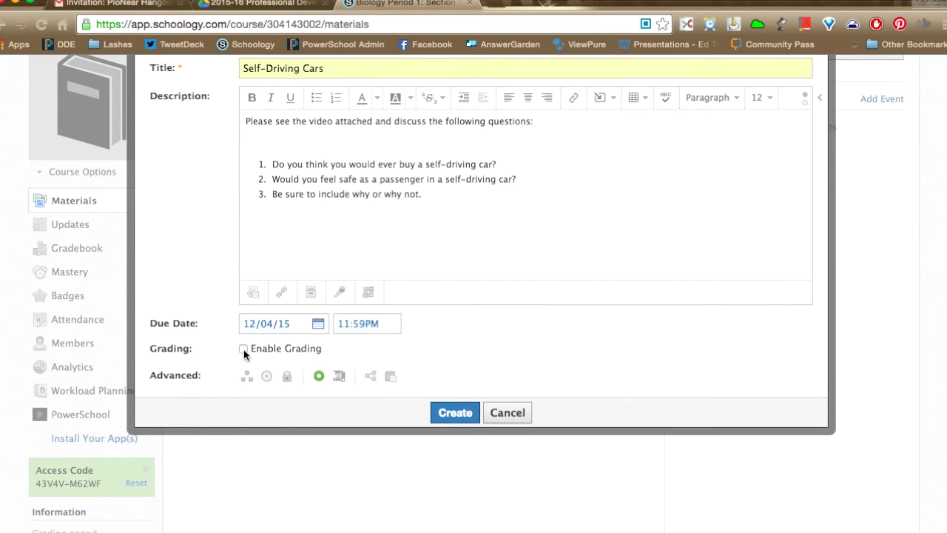
{"action": "left_click", "coordinate": [244, 349]}
{"action": "scroll", "coordinate": [273, 348], "scroll_direction": "down", "scroll_amount": 4}
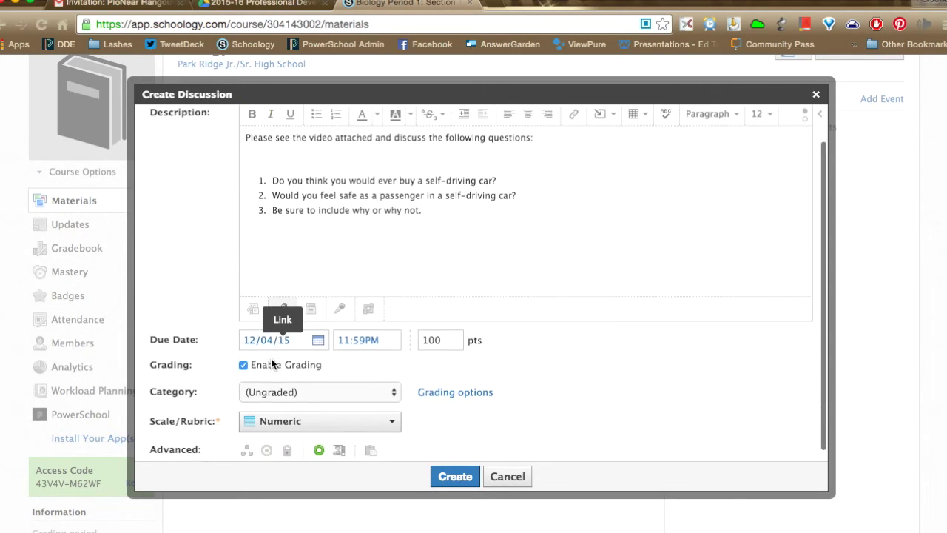
{"action": "left_click", "coordinate": [318, 326]}
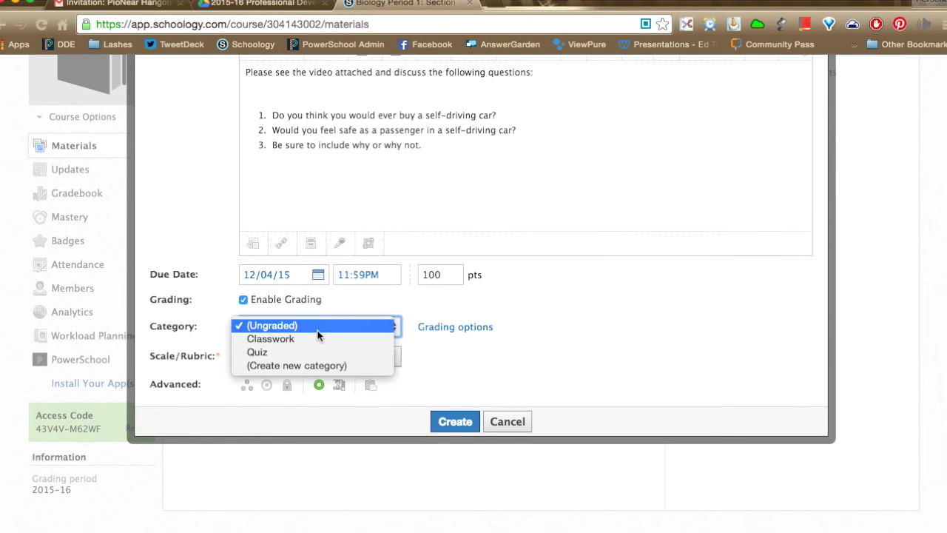
{"action": "left_click", "coordinate": [314, 339]}
{"action": "scroll", "coordinate": [363, 327], "scroll_direction": "down", "scroll_amount": 2}
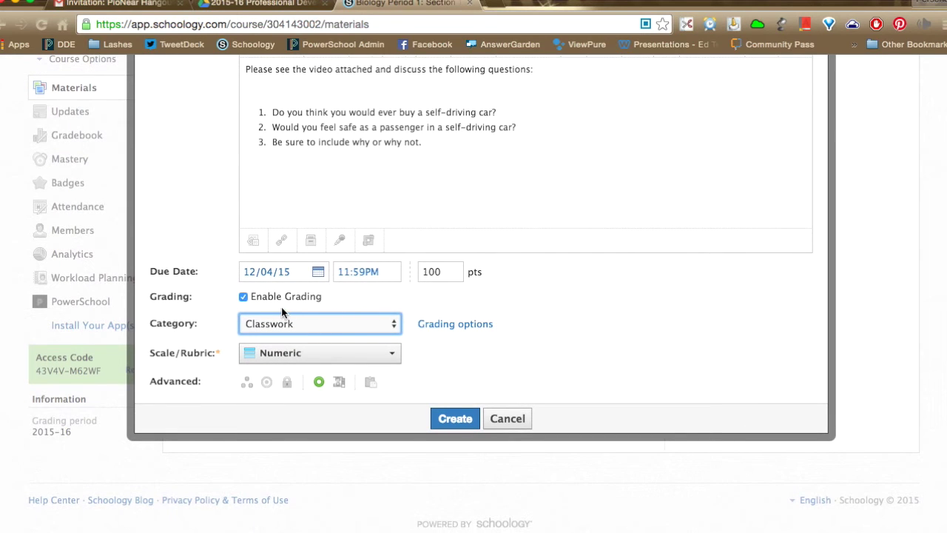
Step: View the discussion's available grading scales and rubrics, and turn grading off
{"action": "left_click", "coordinate": [244, 296]}
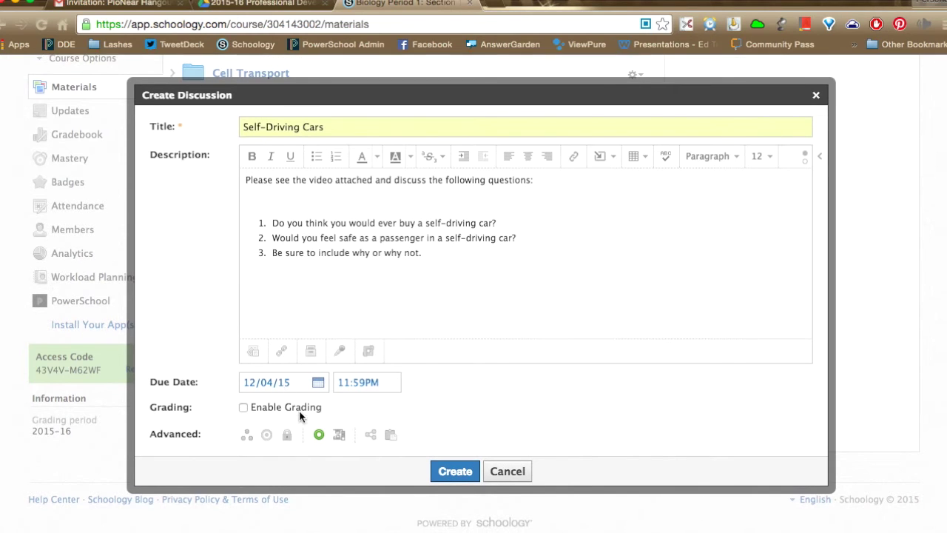
{"action": "left_click", "coordinate": [243, 408]}
{"action": "scroll", "coordinate": [259, 411], "scroll_direction": "down", "scroll_amount": 2}
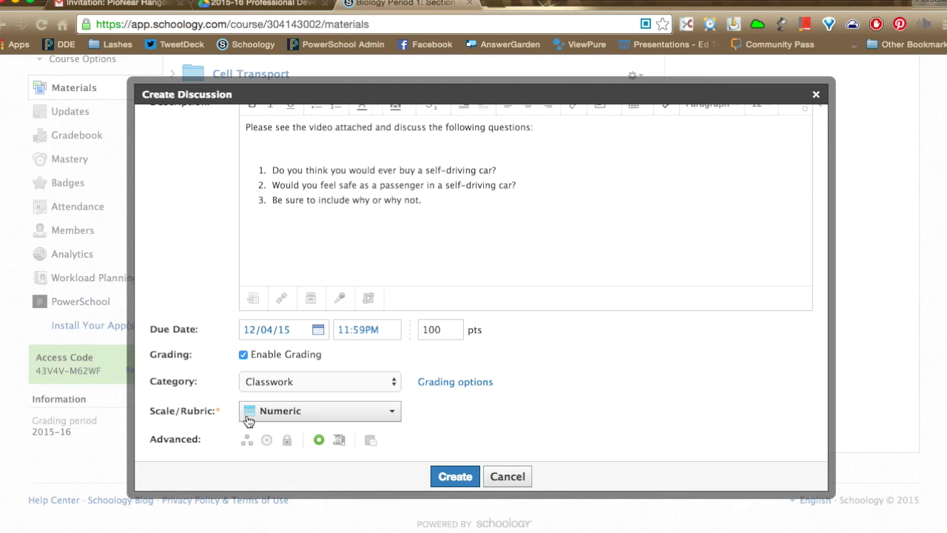
{"action": "left_click", "coordinate": [273, 416]}
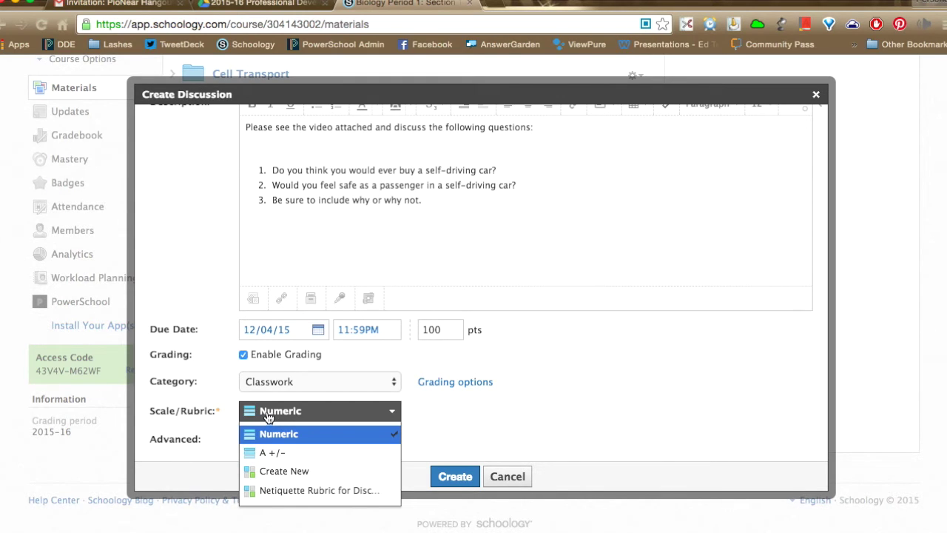
{"action": "left_click", "coordinate": [250, 415]}
{"action": "scroll", "coordinate": [188, 372], "scroll_direction": "up", "scroll_amount": 3}
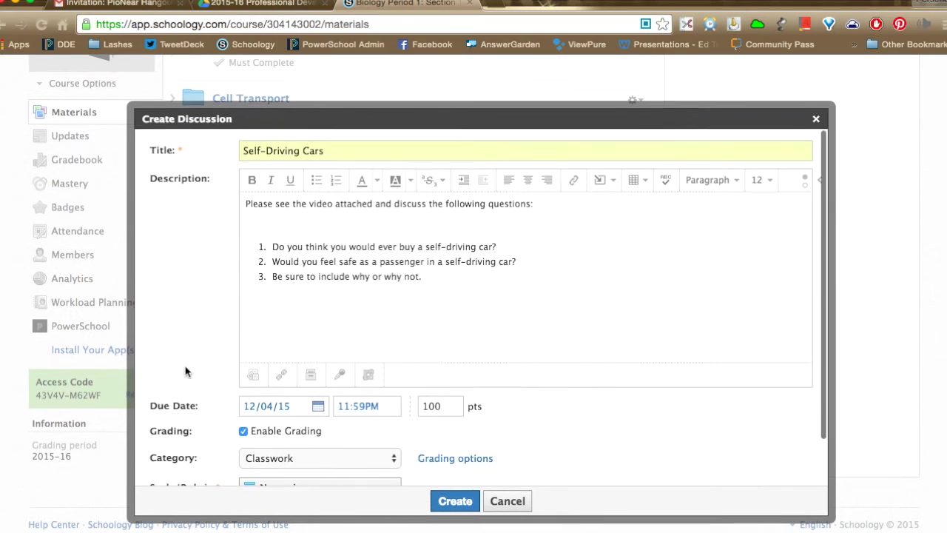
{"action": "scroll", "coordinate": [335, 306], "scroll_direction": "down", "scroll_amount": 2}
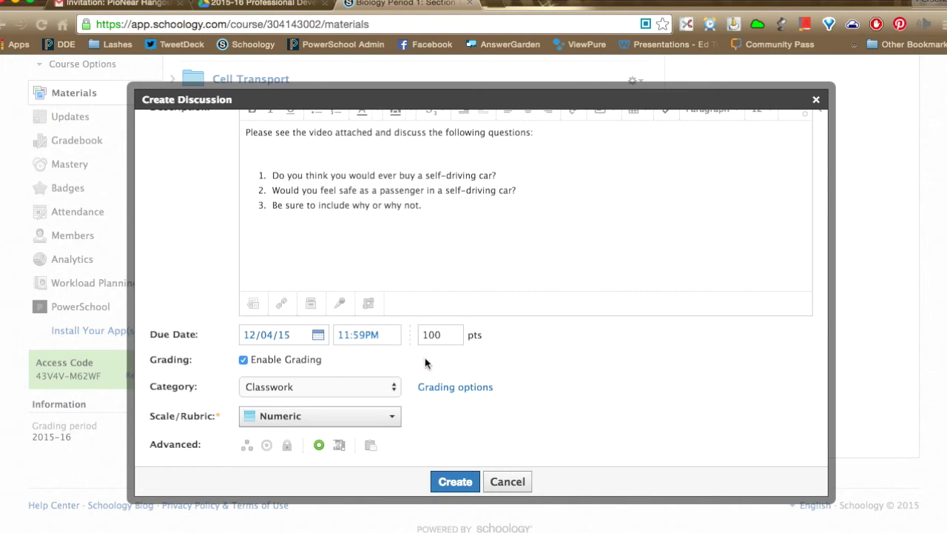
{"action": "left_click", "coordinate": [244, 360]}
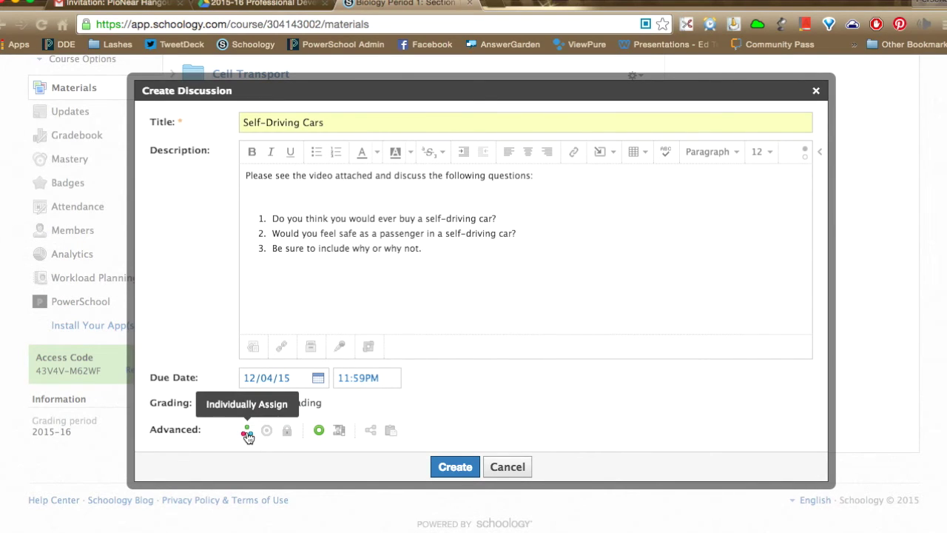
Step: Open the individual assignment option for the Self-Driving Cars discussion
{"action": "scroll", "coordinate": [363, 178], "scroll_direction": "up", "scroll_amount": 3}
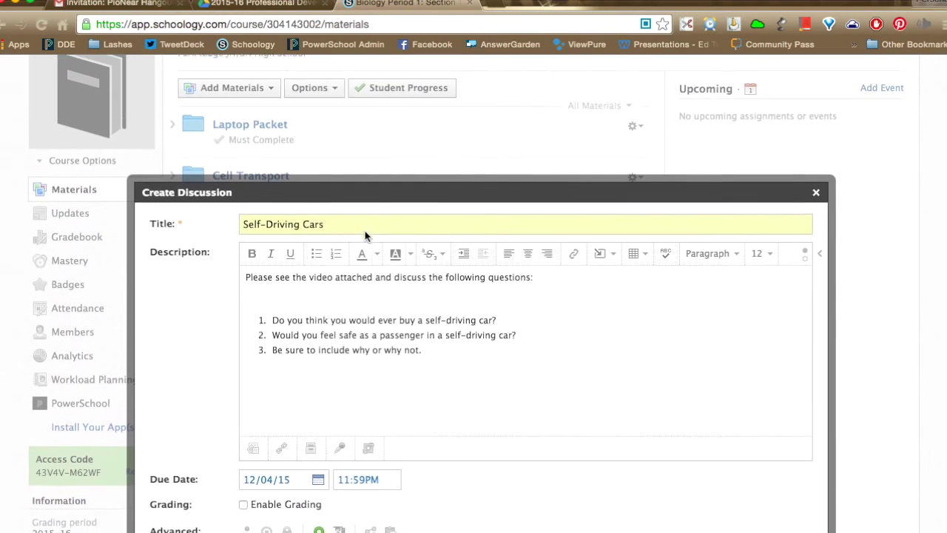
{"action": "scroll", "coordinate": [324, 176], "scroll_direction": "up", "scroll_amount": 2}
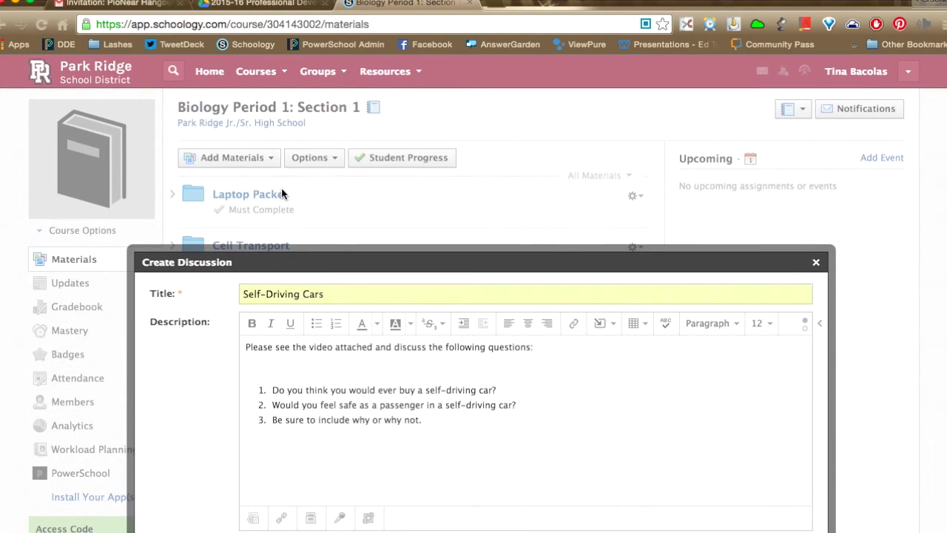
{"action": "scroll", "coordinate": [281, 192], "scroll_direction": "down", "scroll_amount": 5}
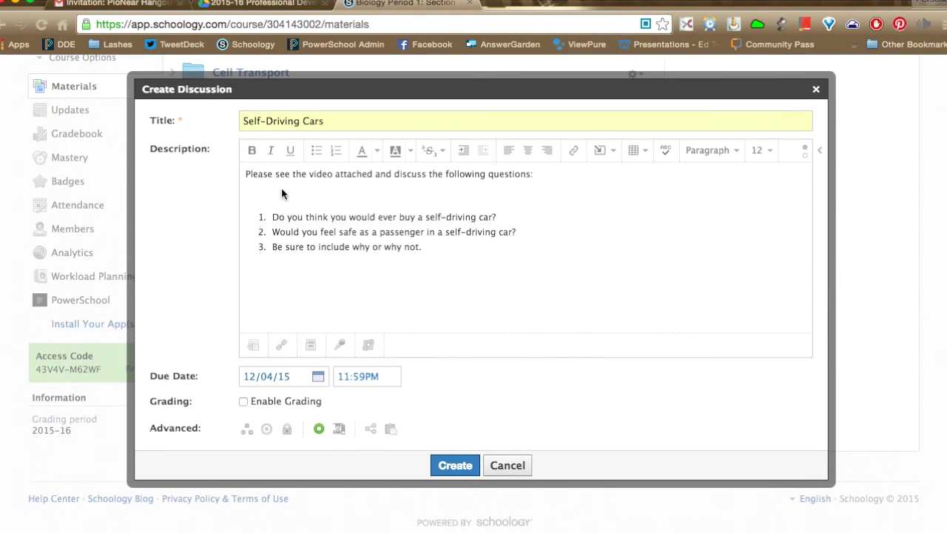
{"action": "left_click", "coordinate": [248, 433]}
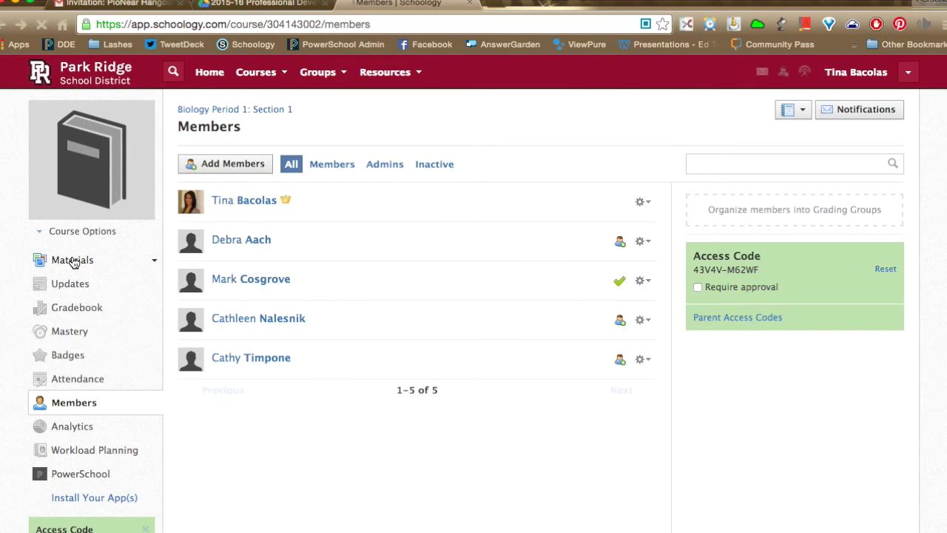
Step: Start a new discussion in the Biology Period 1 course materials and open its individual assignment option
{"action": "left_click", "coordinate": [126, 268]}
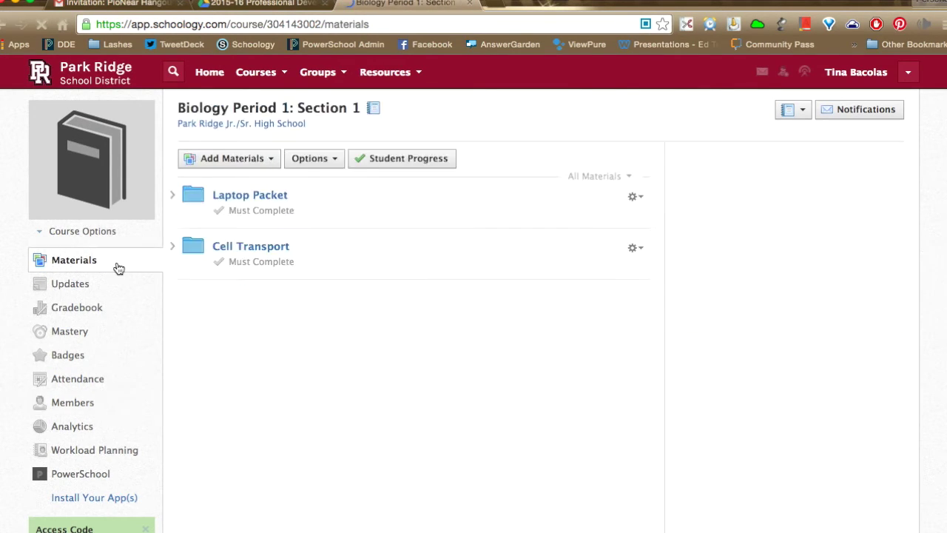
{"action": "left_click", "coordinate": [257, 157]}
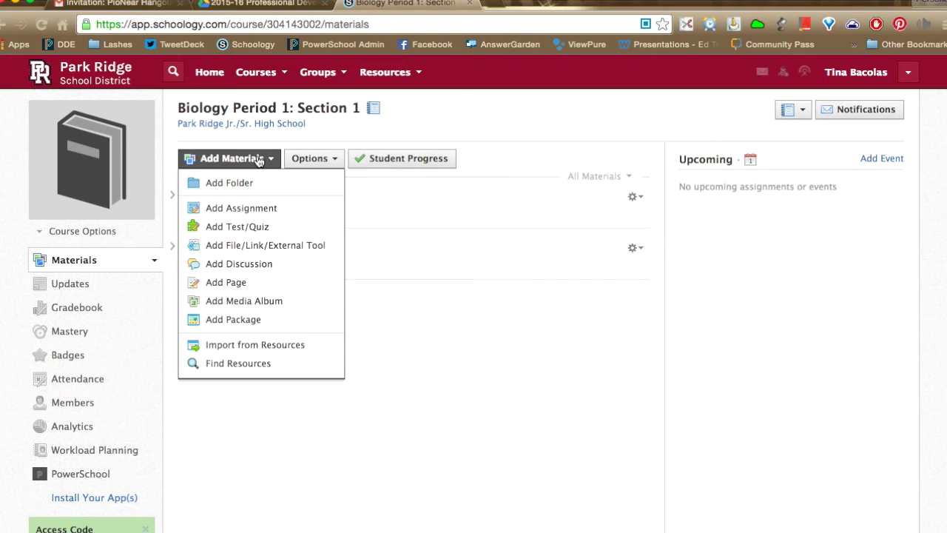
{"action": "left_click", "coordinate": [245, 266]}
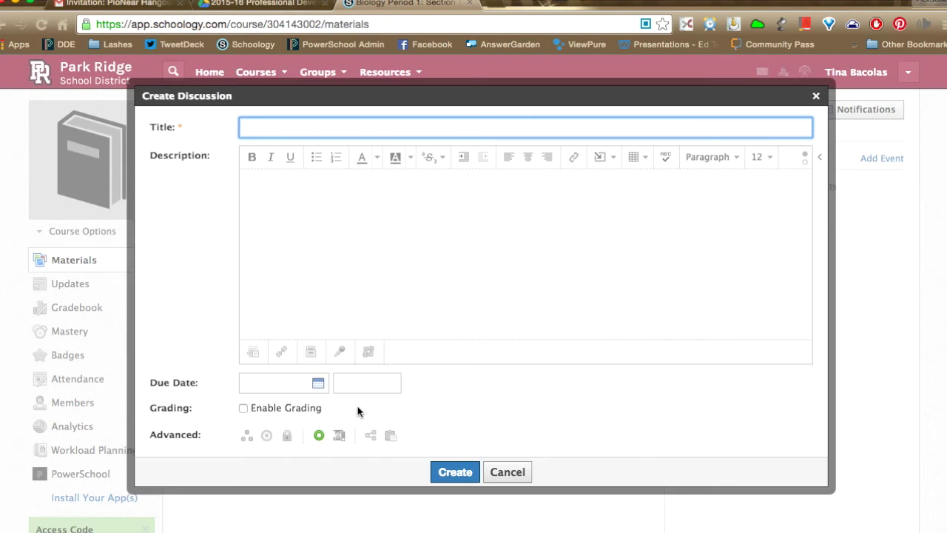
{"action": "scroll", "coordinate": [357, 407], "scroll_direction": "down", "scroll_amount": 1}
{"action": "left_click", "coordinate": [250, 422]}
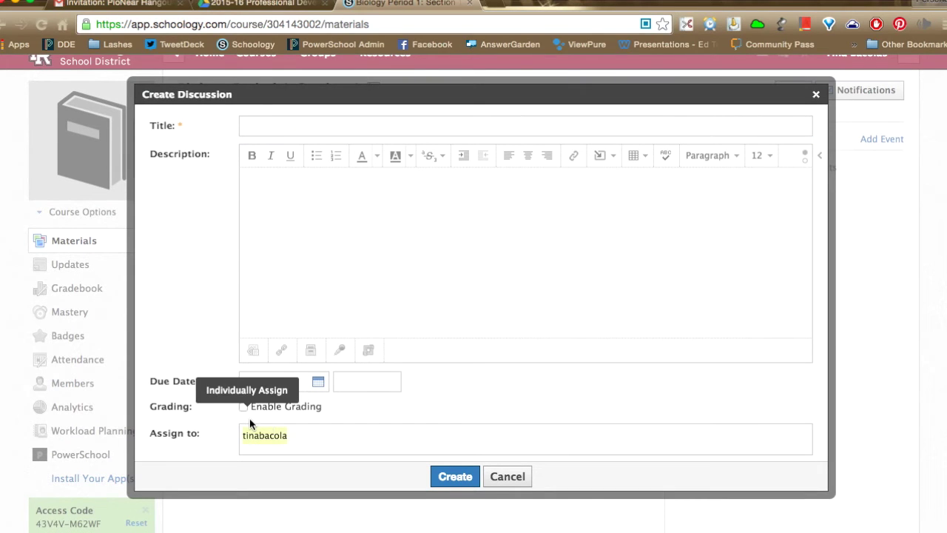
Step: Clear the autofilled text from the new discussion's assignee field
{"action": "left_click", "coordinate": [310, 436]}
{"action": "key", "text": "BackSpace"}
{"action": "key", "text": "BackSpace"}
{"action": "key", "text": "BackSpace"}
{"action": "key", "text": "BackSpace"}
{"action": "key", "text": "BackSpace"}
{"action": "key", "text": "BackSpace"}
{"action": "key", "text": "BackSpace"}
{"action": "key", "text": "BackSpace"}
{"action": "key", "text": "BackSpace"}
{"action": "key", "text": "BackSpace"}
{"action": "key", "text": "BackSpace"}
{"action": "key", "text": "BackSpace"}
{"action": "key", "text": "BackSpace"}
{"action": "key", "text": "BackSpace"}
{"action": "key", "text": "BackSpace"}
{"action": "key", "text": "BackSpace"}
{"action": "key", "text": "BackSpace"}
{"action": "key", "text": "BackSpace"}
{"action": "key", "text": "BackSpace"}
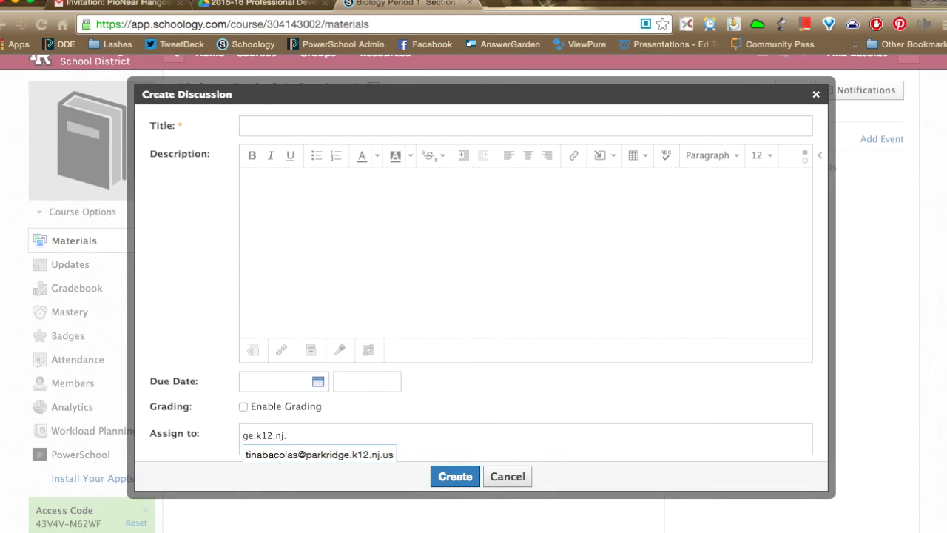
{"action": "key", "text": "BackSpace"}
{"action": "key", "text": "BackSpace"}
{"action": "key", "text": "BackSpace"}
{"action": "key", "text": "BackSpace"}
{"action": "key", "text": "BackSpace"}
{"action": "key", "text": "BackSpace"}
{"action": "key", "text": "BackSpace"}
{"action": "key", "text": "BackSpace"}
{"action": "key", "text": "BackSpace"}
{"action": "key", "text": "BackSpace"}
{"action": "key", "text": "BackSpace"}
{"action": "key", "text": "BackSpace"}
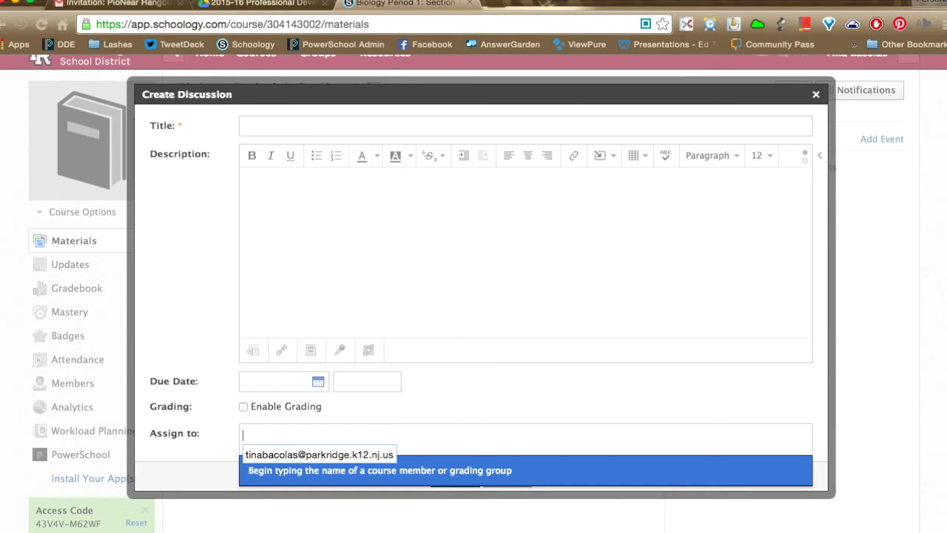
Step: Assign the discussion individually to two course members
{"action": "type", "text": "m"}
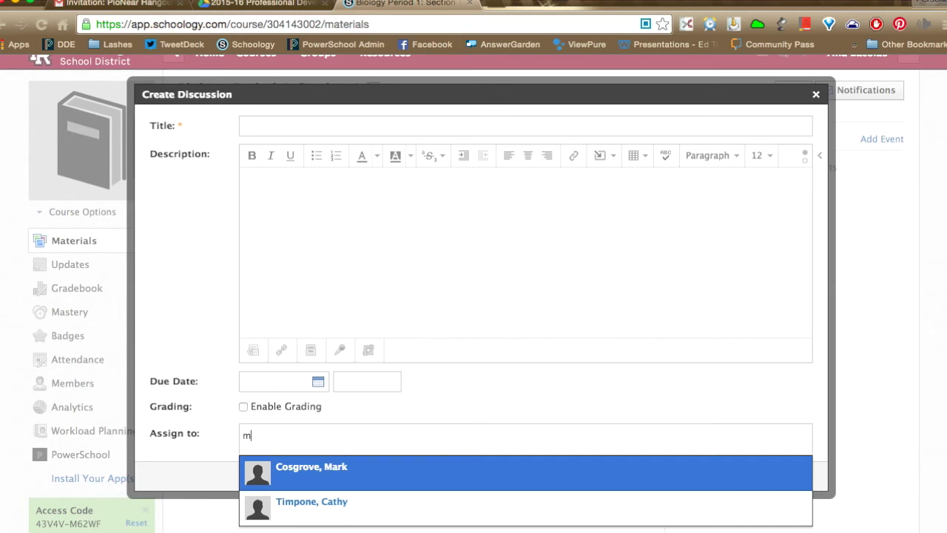
{"action": "key", "text": "Return"}
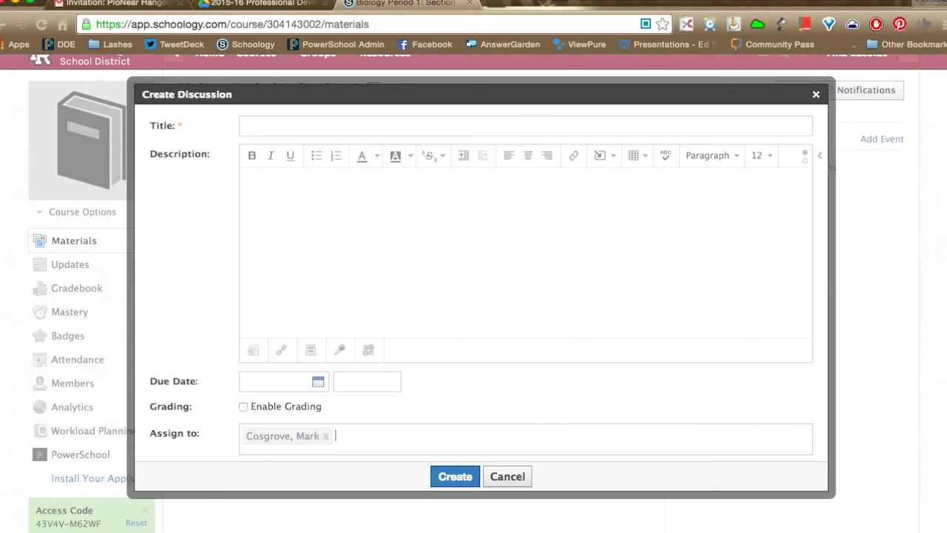
{"action": "type", "text": "ca"}
{"action": "key", "text": "Down"}
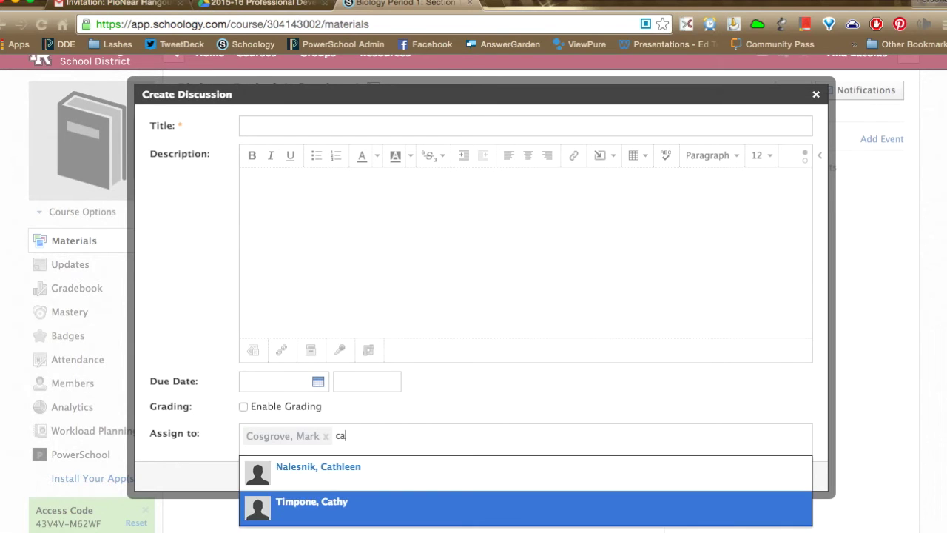
{"action": "key", "text": "Return"}
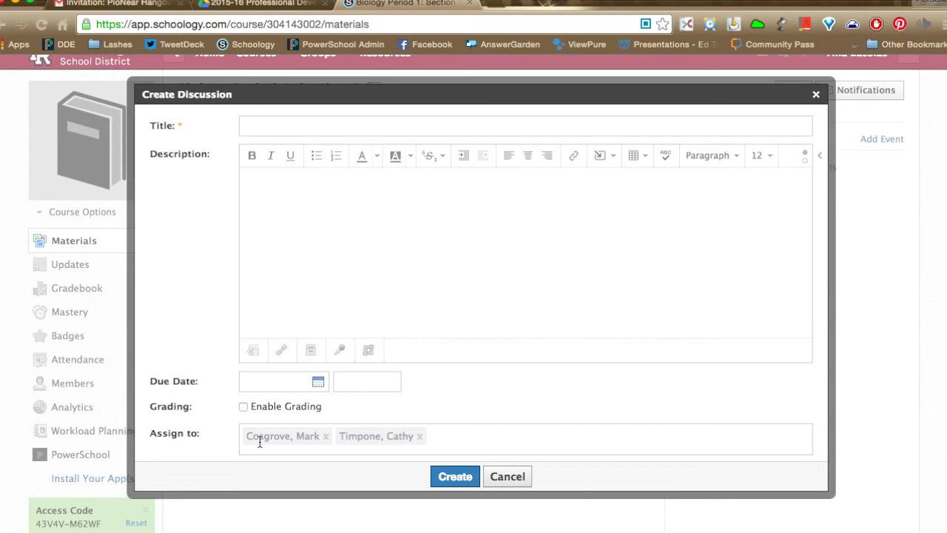
Step: Remove both individual assignees and require members to participate before seeing other responses
{"action": "left_click", "coordinate": [325, 438]}
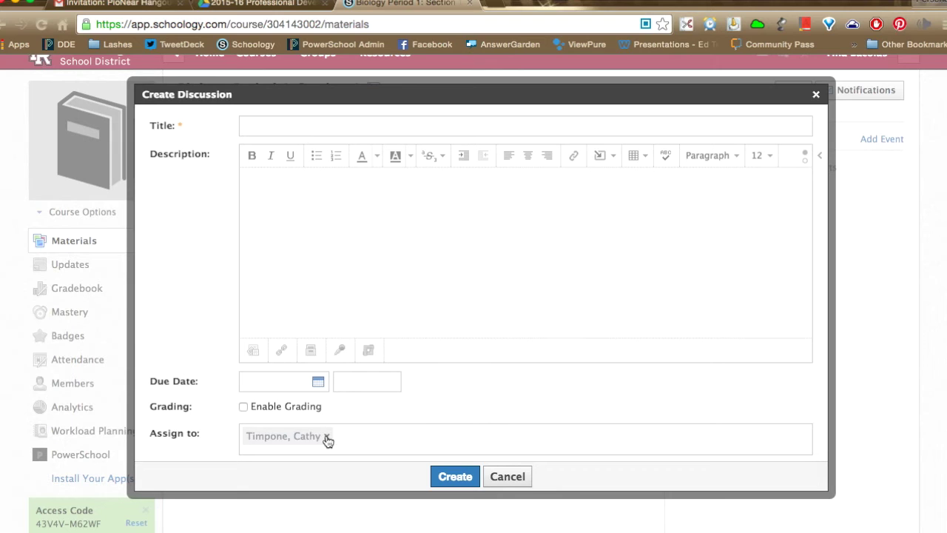
{"action": "left_click", "coordinate": [327, 438]}
{"action": "scroll", "coordinate": [351, 448], "scroll_direction": "down", "scroll_amount": 2}
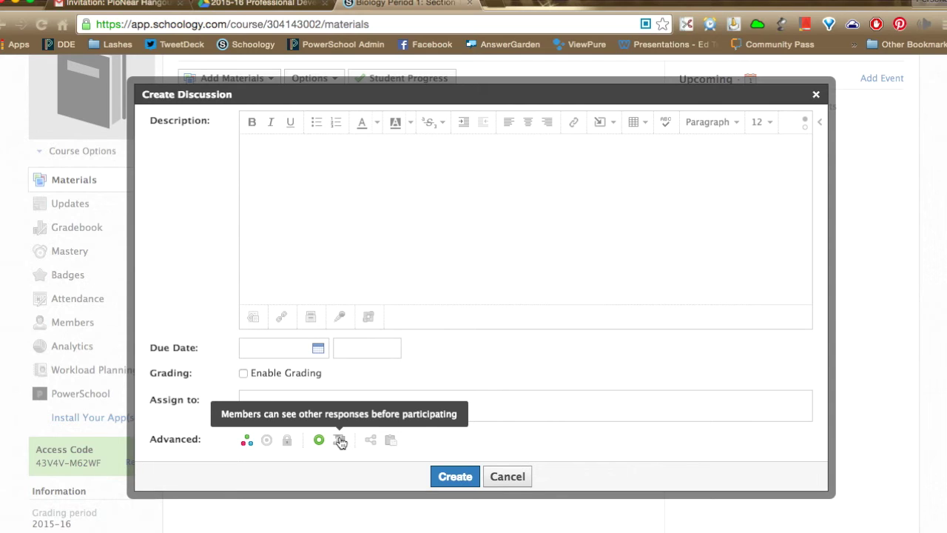
{"action": "left_click", "coordinate": [341, 442]}
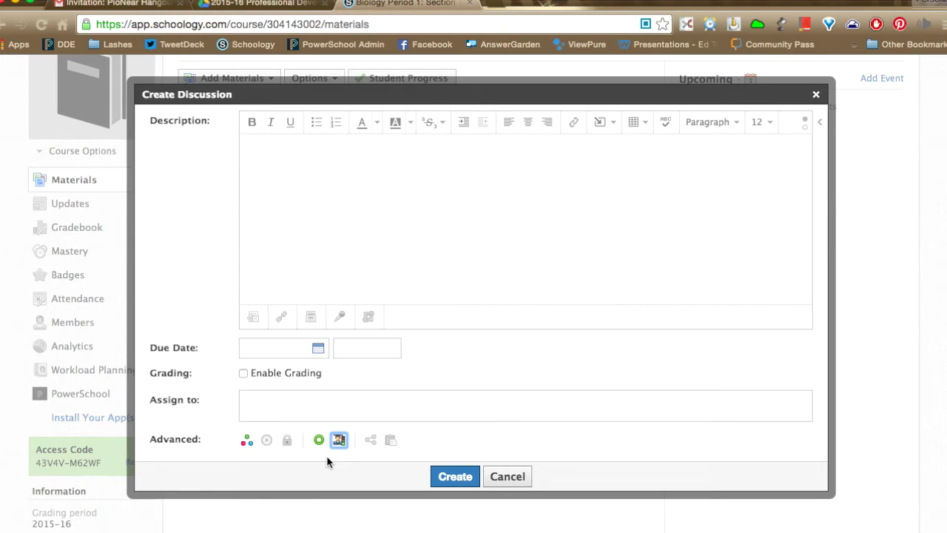
Step: Share the discussion with 8th Grade Class: Section 1 and 9th Grade Class: Section 1
{"action": "left_click", "coordinate": [372, 441]}
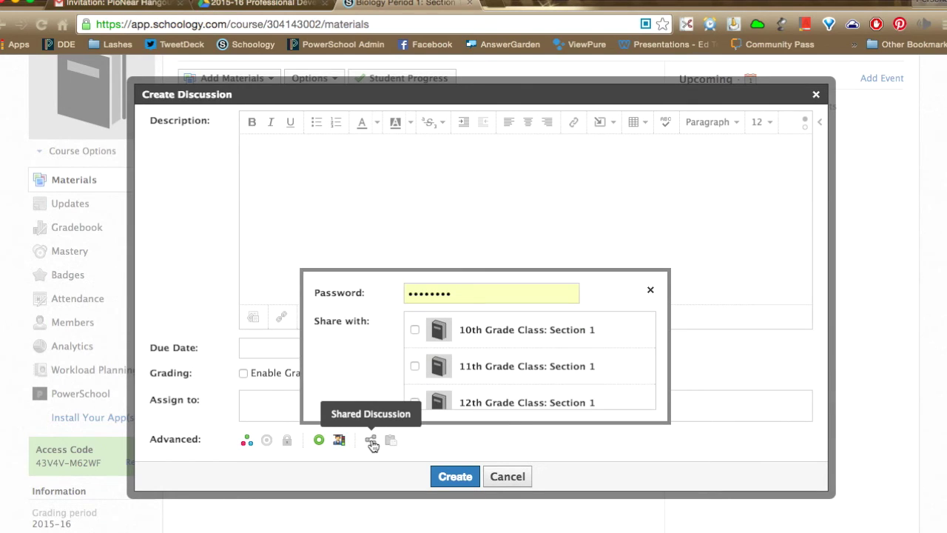
{"action": "scroll", "coordinate": [459, 371], "scroll_direction": "down", "scroll_amount": 3}
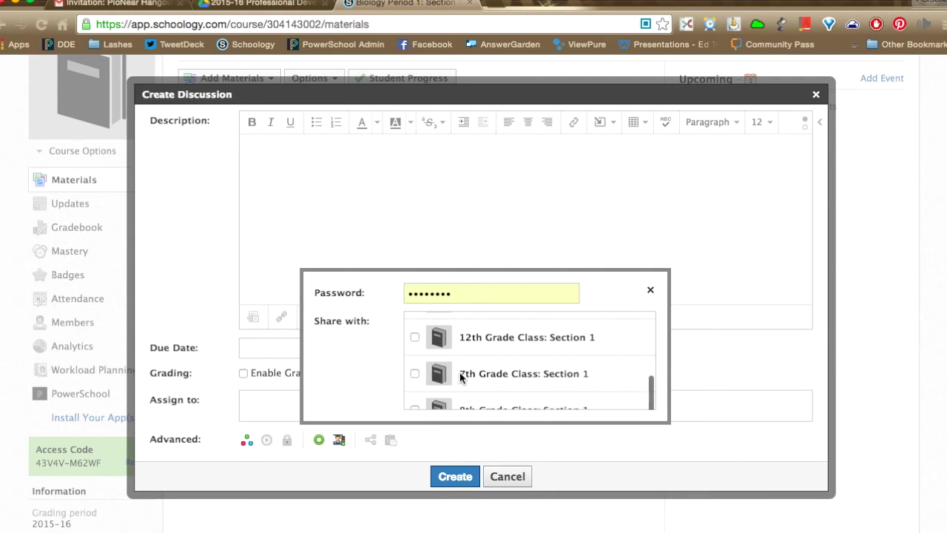
{"action": "scroll", "coordinate": [459, 376], "scroll_direction": "down", "scroll_amount": 3}
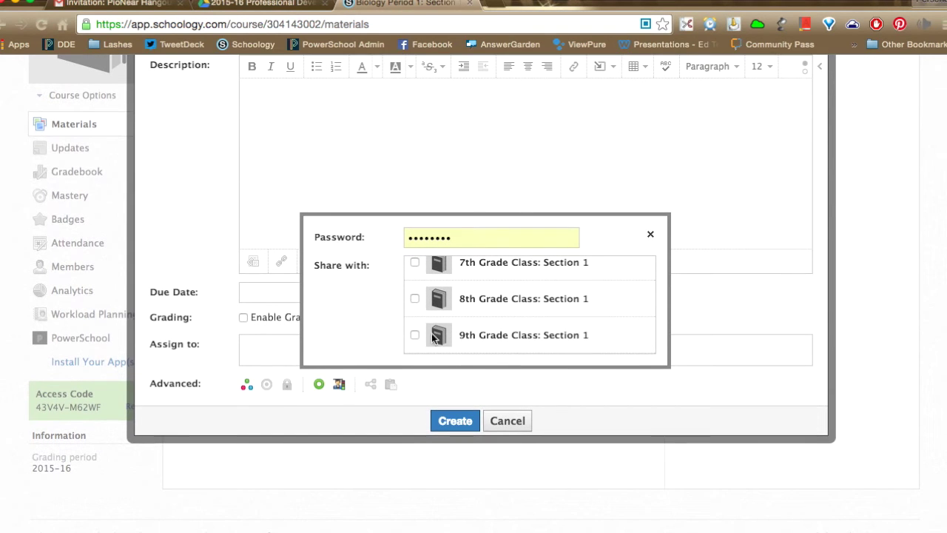
{"action": "left_click", "coordinate": [416, 299]}
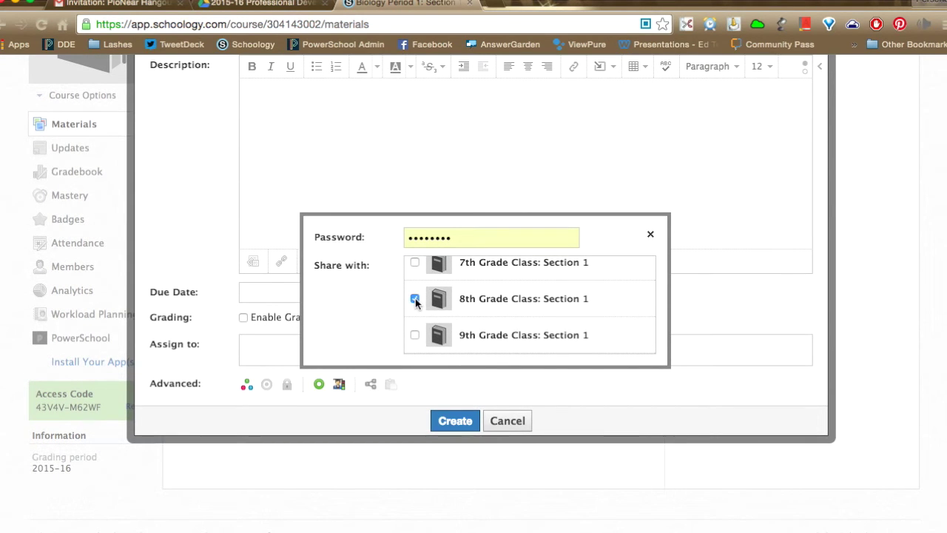
{"action": "left_click", "coordinate": [415, 336]}
{"action": "left_click", "coordinate": [651, 236]}
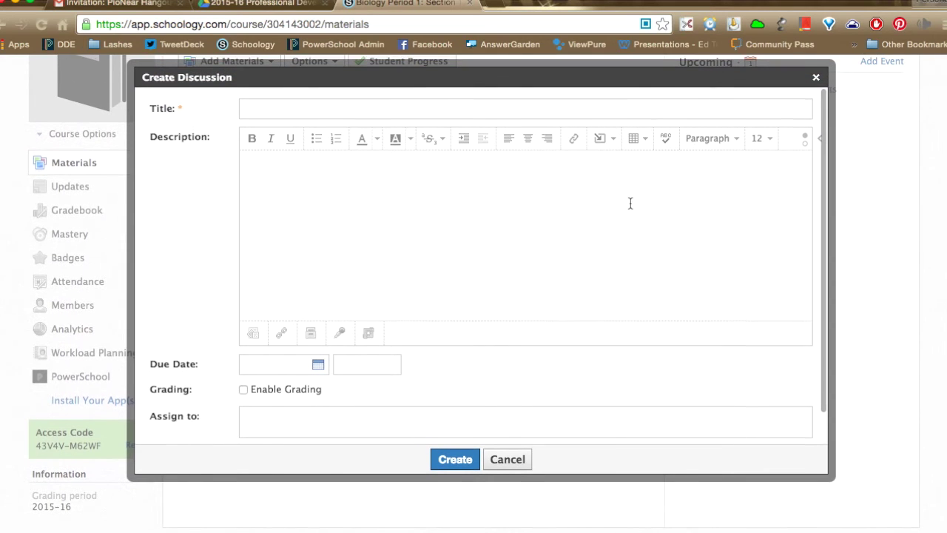
{"action": "left_click", "coordinate": [345, 235]}
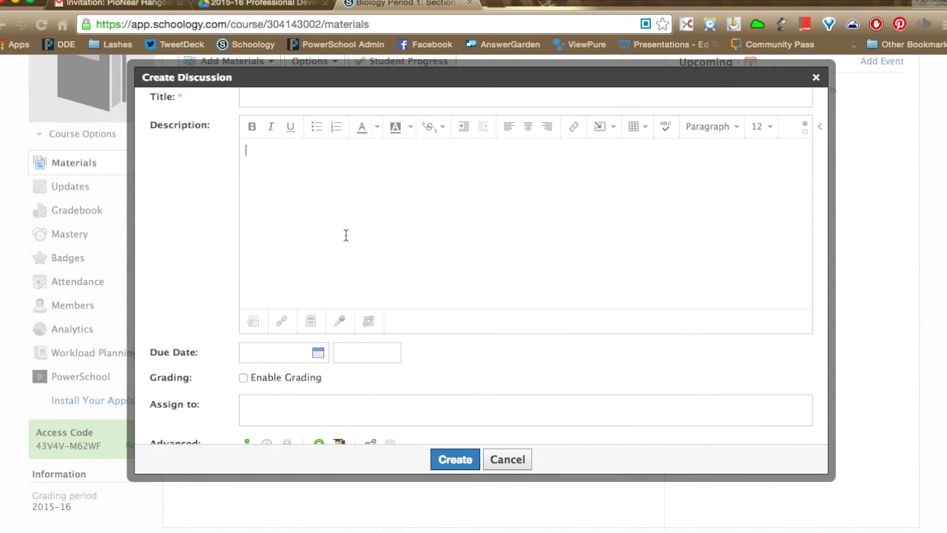
{"action": "scroll", "coordinate": [487, 185], "scroll_direction": "up", "scroll_amount": 2}
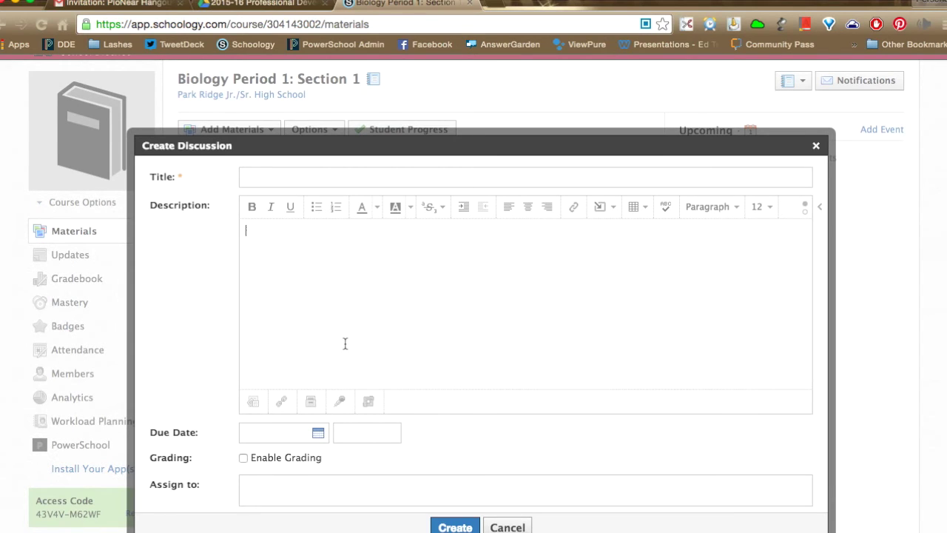
{"action": "scroll", "coordinate": [345, 344], "scroll_direction": "down", "scroll_amount": 1}
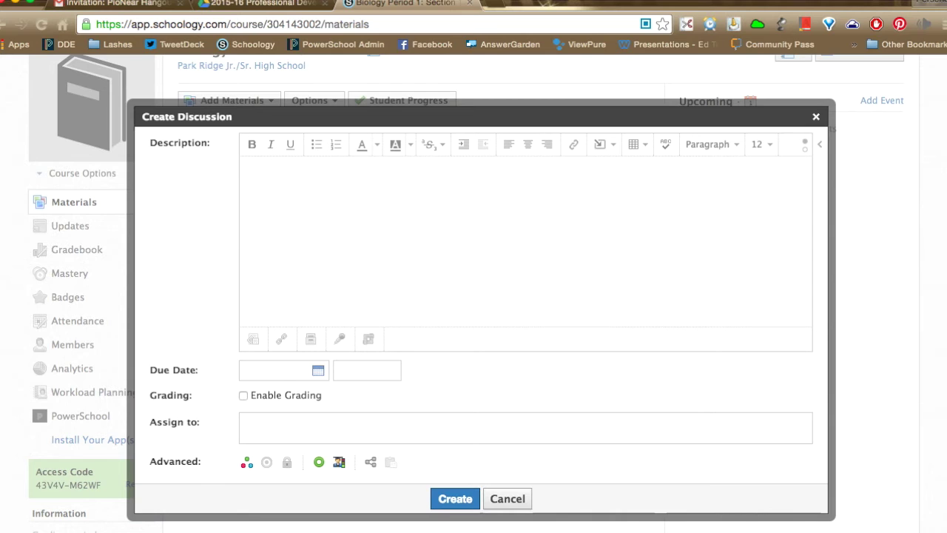
{"action": "right_click", "coordinate": [806, 532]}
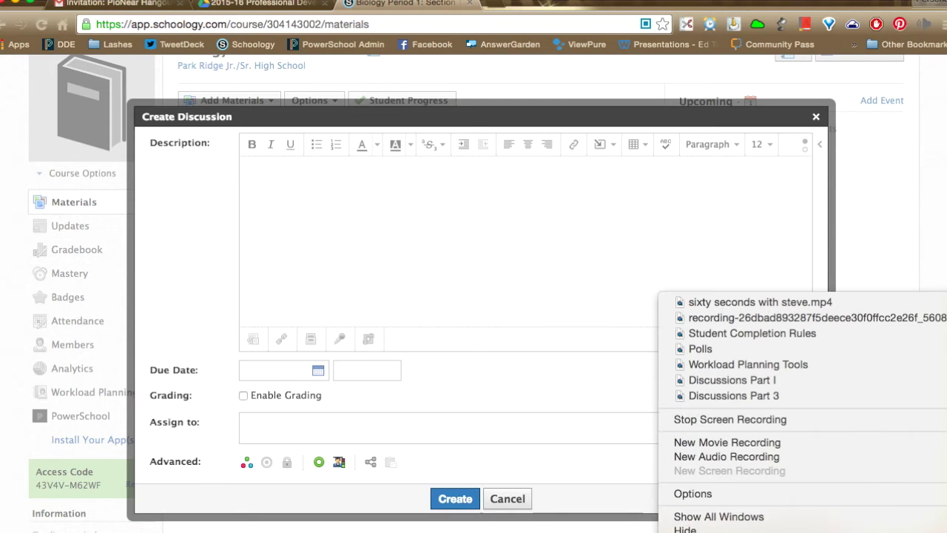
{"action": "left_click", "coordinate": [804, 414]}
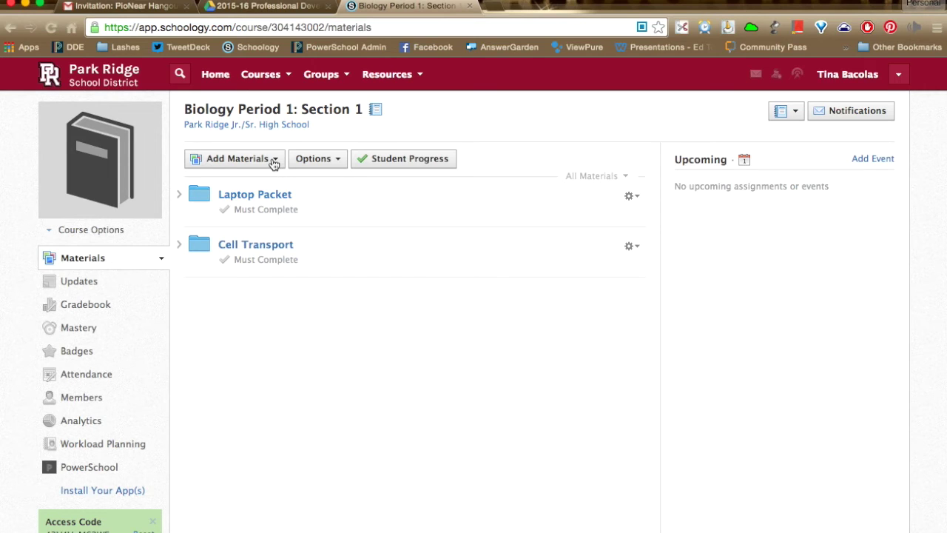
Step: Start a new discussion in the course materials titled "Self-Driving Cars" and place the cursor in its description
{"action": "left_click", "coordinate": [274, 163]}
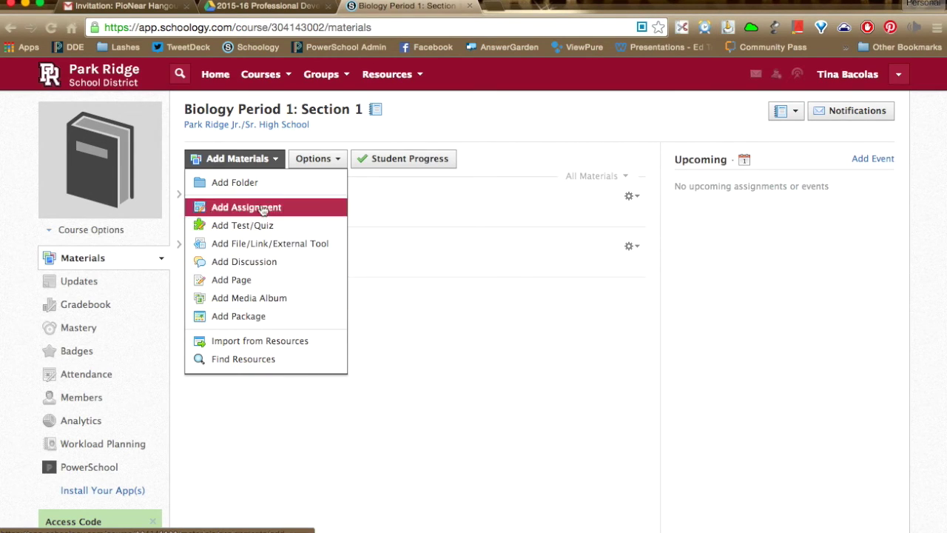
{"action": "left_click", "coordinate": [265, 264]}
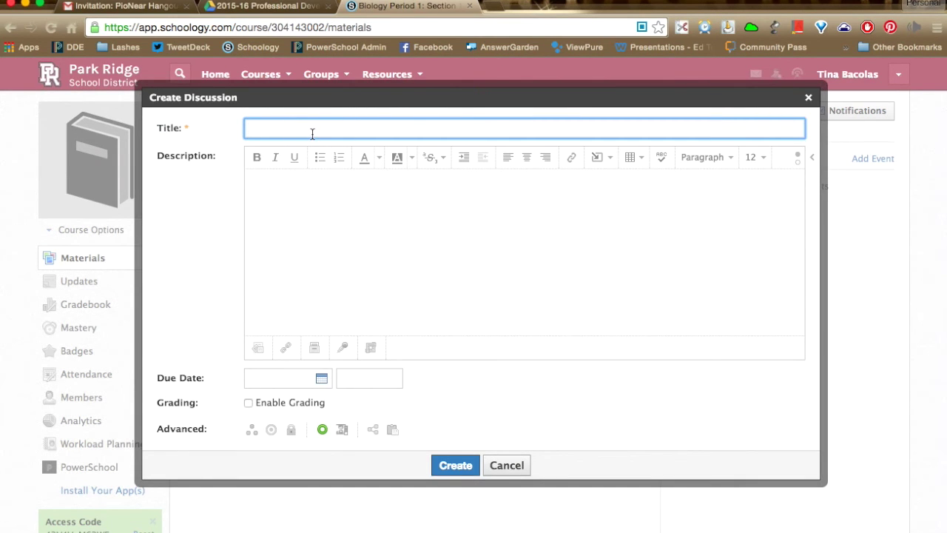
{"action": "type", "text": "S"}
{"action": "left_click", "coordinate": [296, 150]}
{"action": "left_click", "coordinate": [331, 236]}
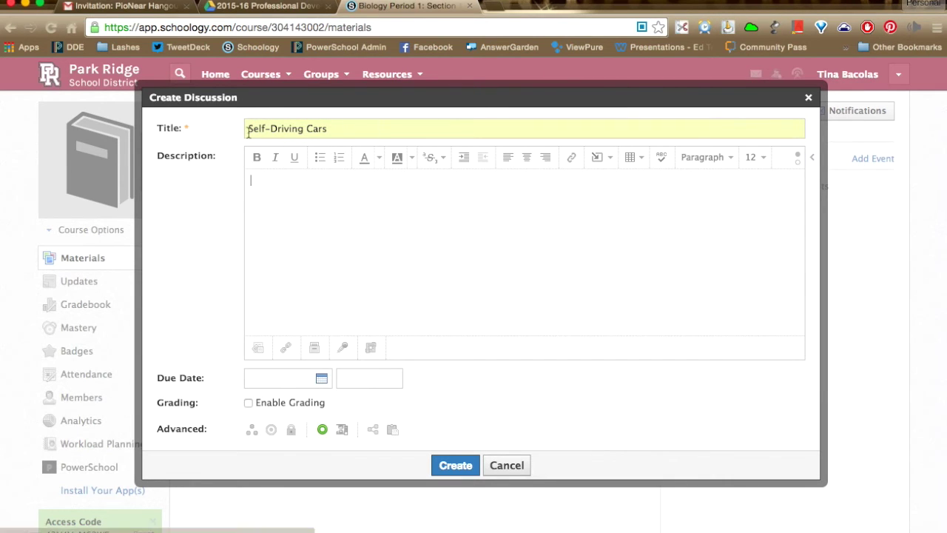
Step: Insert the image ParkRidgeHighSchool-MascotFace.jpg from the Desktop into the discussion's description
{"action": "left_click", "coordinate": [604, 158]}
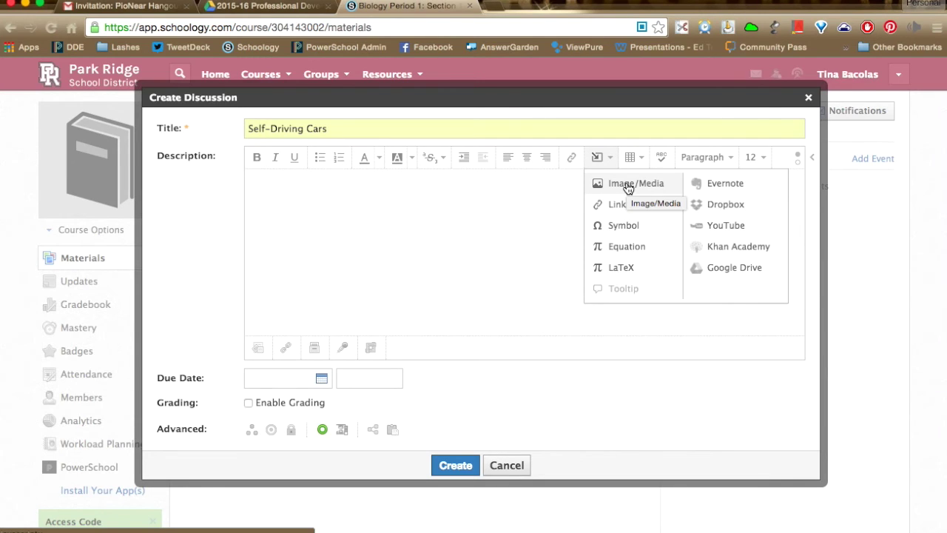
{"action": "left_click", "coordinate": [628, 185]}
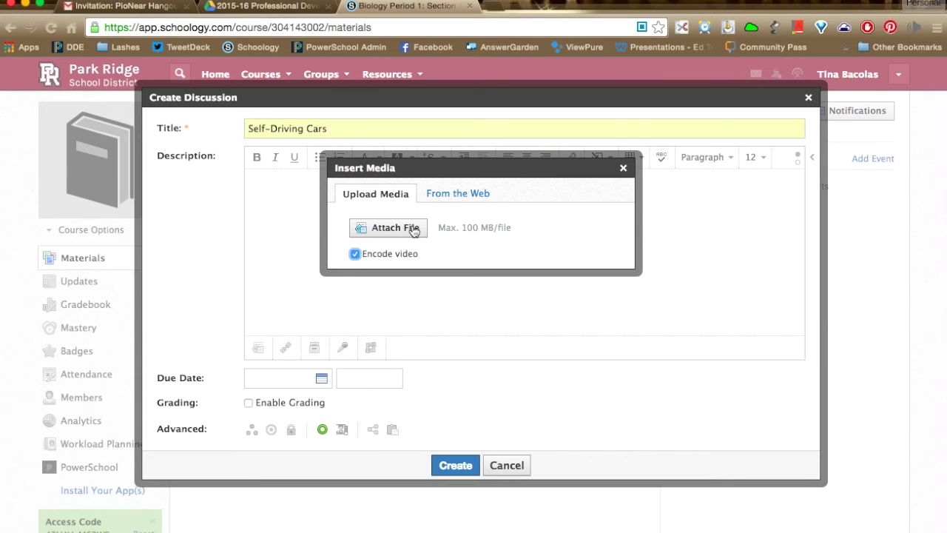
{"action": "left_click", "coordinate": [412, 230]}
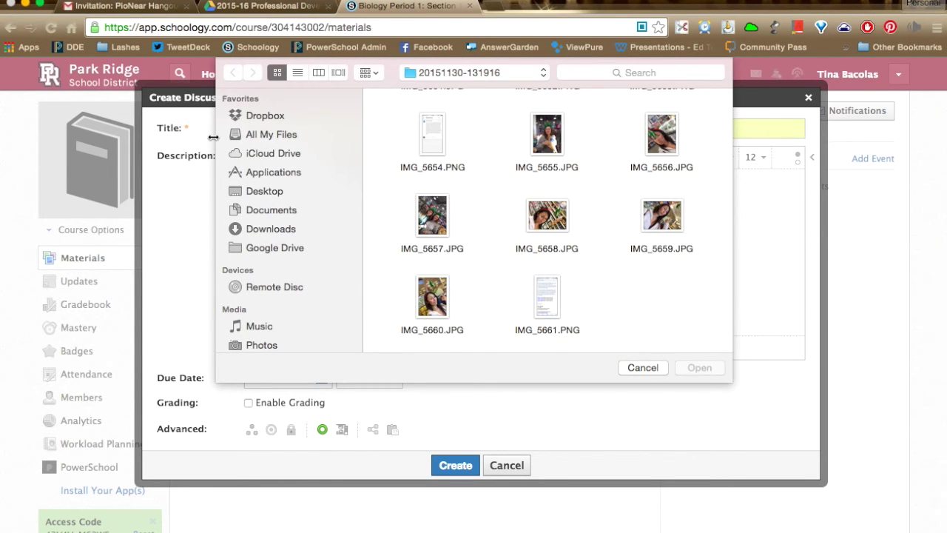
{"action": "left_click", "coordinate": [264, 191]}
{"action": "scroll", "coordinate": [412, 185], "scroll_direction": "down", "scroll_amount": 10}
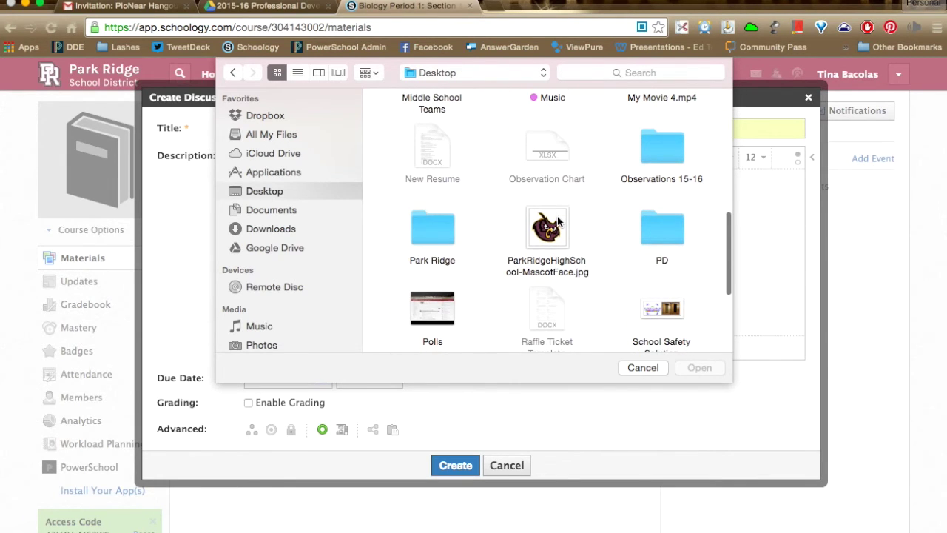
{"action": "double_click", "coordinate": [557, 216]}
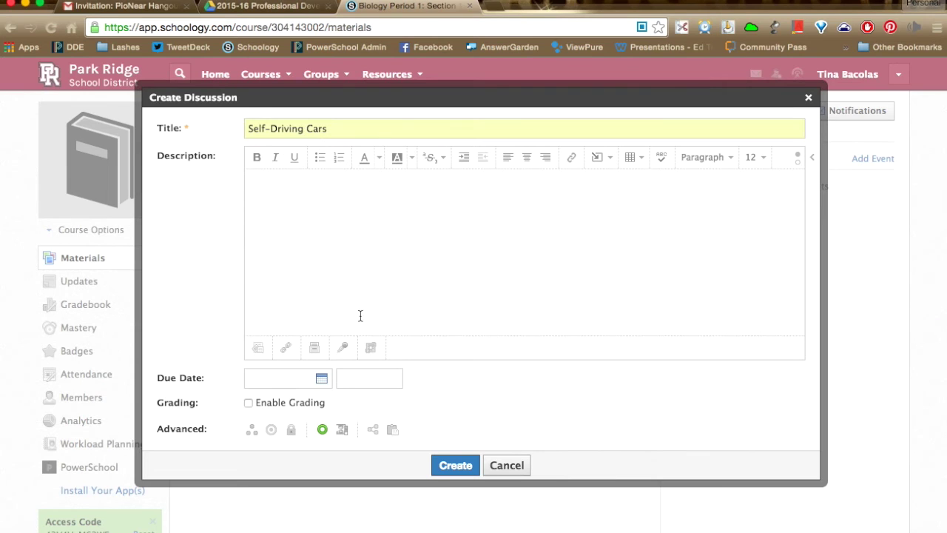
Step: Shrink the mascot image in the Self-Driving Cars description to about half its width and center-align it
{"action": "scroll", "coordinate": [499, 277], "scroll_direction": "down", "scroll_amount": 5}
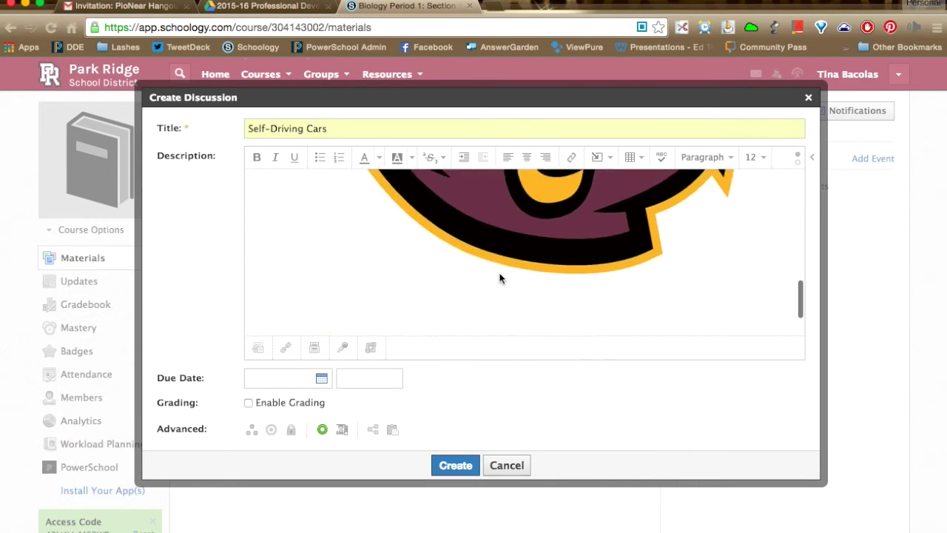
{"action": "scroll", "coordinate": [499, 277], "scroll_direction": "down", "scroll_amount": 3}
{"action": "left_click", "coordinate": [592, 191]}
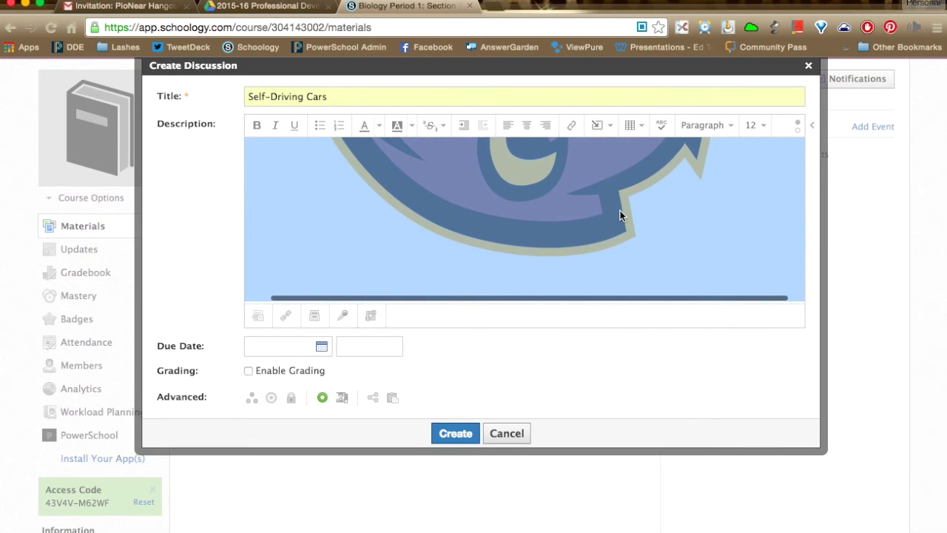
{"action": "scroll", "coordinate": [624, 214], "scroll_direction": "down", "scroll_amount": 4}
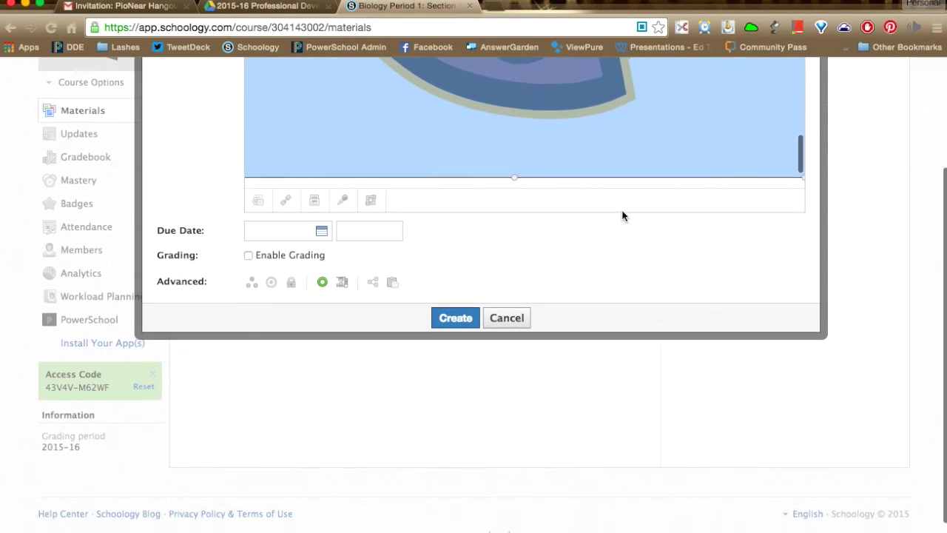
{"action": "scroll", "coordinate": [885, 157], "scroll_direction": "up", "scroll_amount": 5}
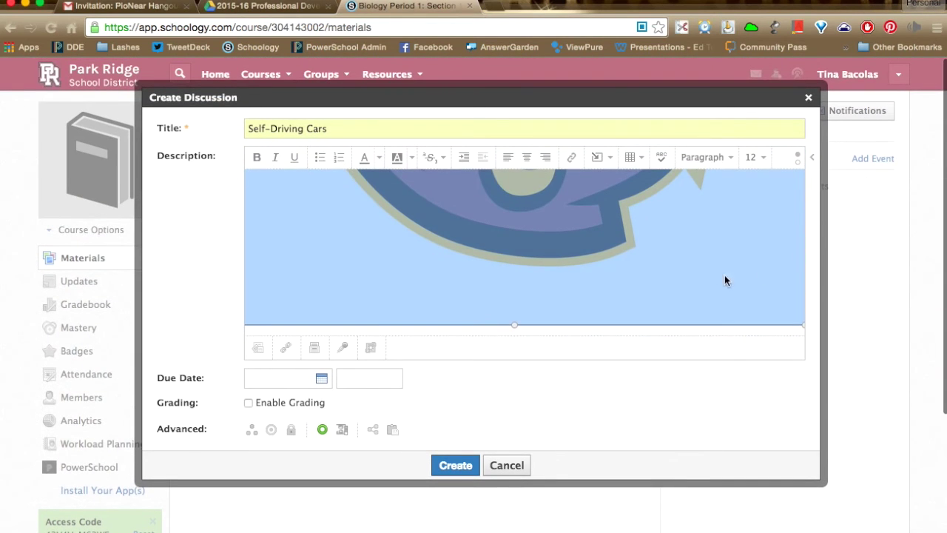
{"action": "left_click_drag", "start_coordinate": [804, 326], "coordinate": [618, 190]}
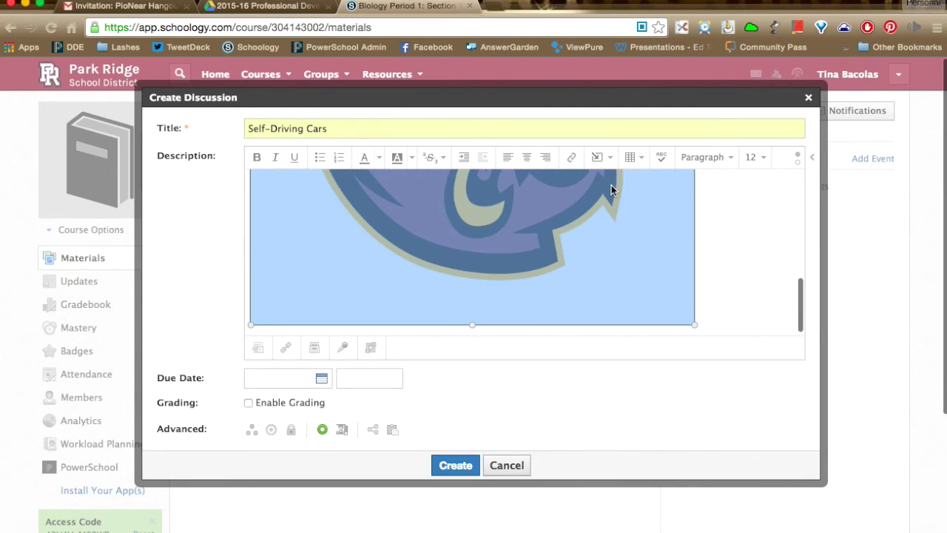
{"action": "left_click_drag", "start_coordinate": [695, 325], "coordinate": [531, 200]}
{"action": "left_click", "coordinate": [606, 219]}
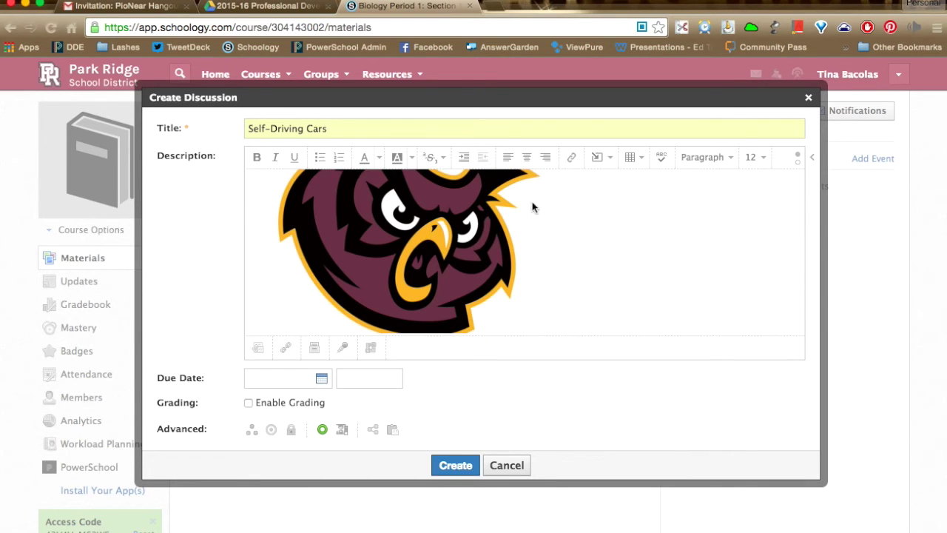
{"action": "left_click", "coordinate": [528, 160]}
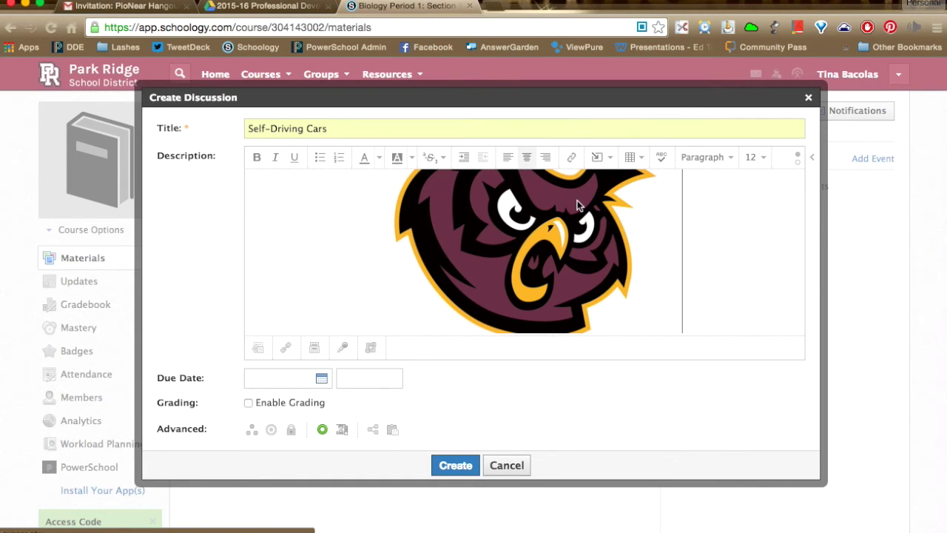
Step: Remove the mascot image from the description and search YouTube for "self-driving cars" videos to import
{"action": "key", "text": "BackSpace"}
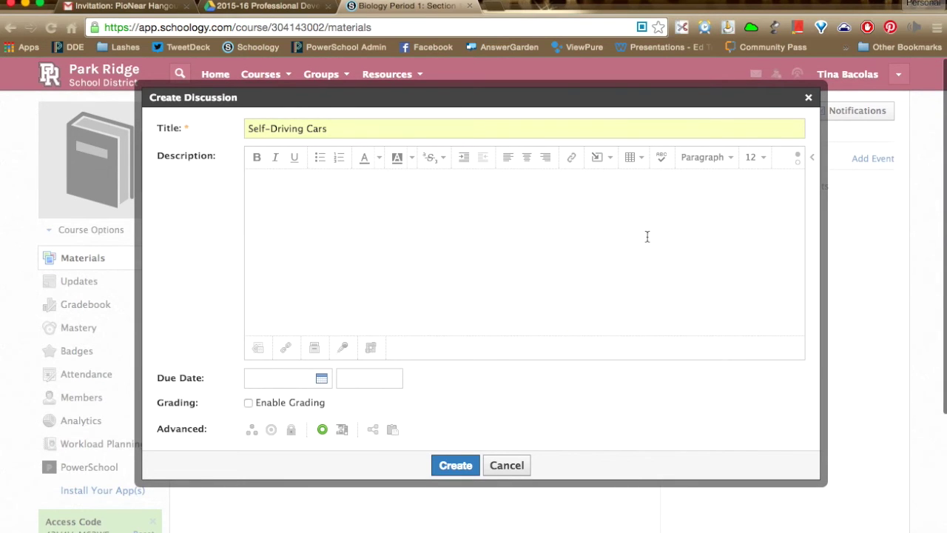
{"action": "left_click", "coordinate": [601, 159]}
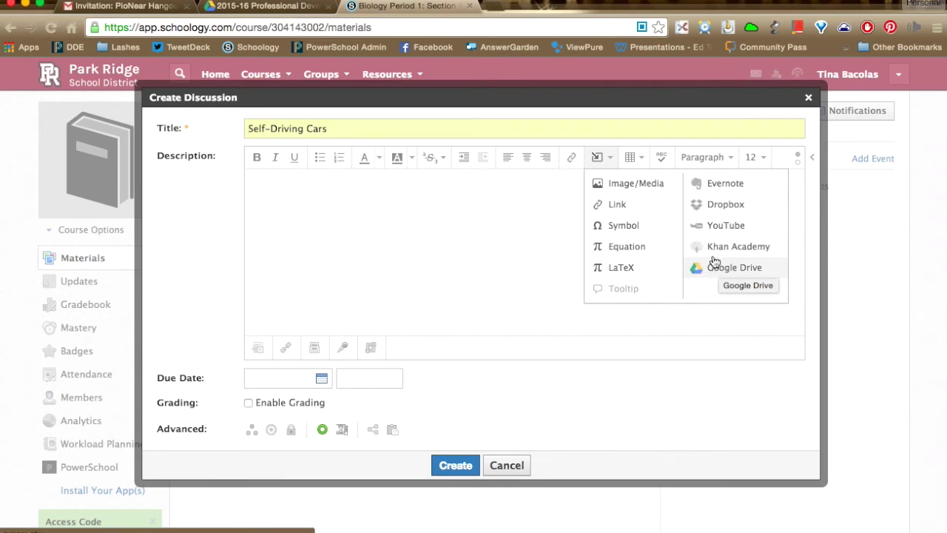
{"action": "left_click", "coordinate": [722, 227]}
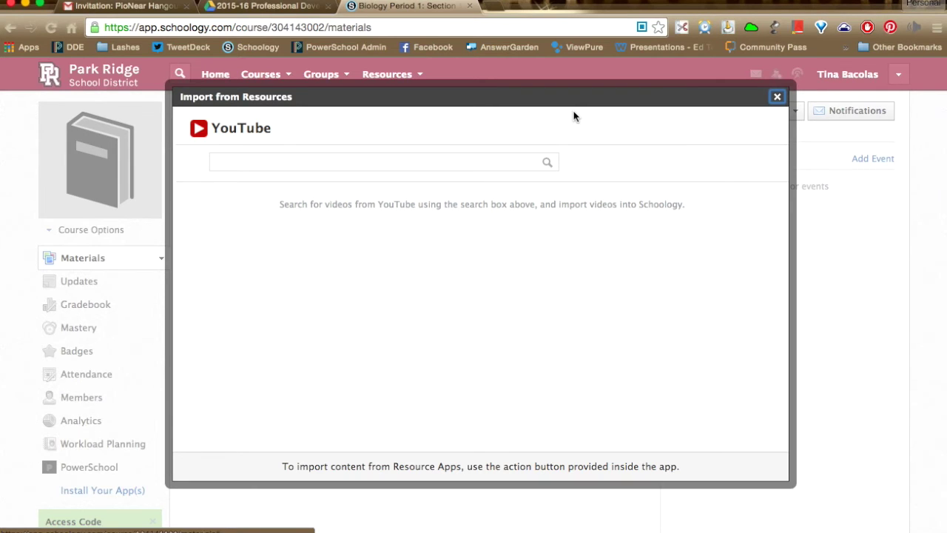
{"action": "left_click", "coordinate": [307, 165]}
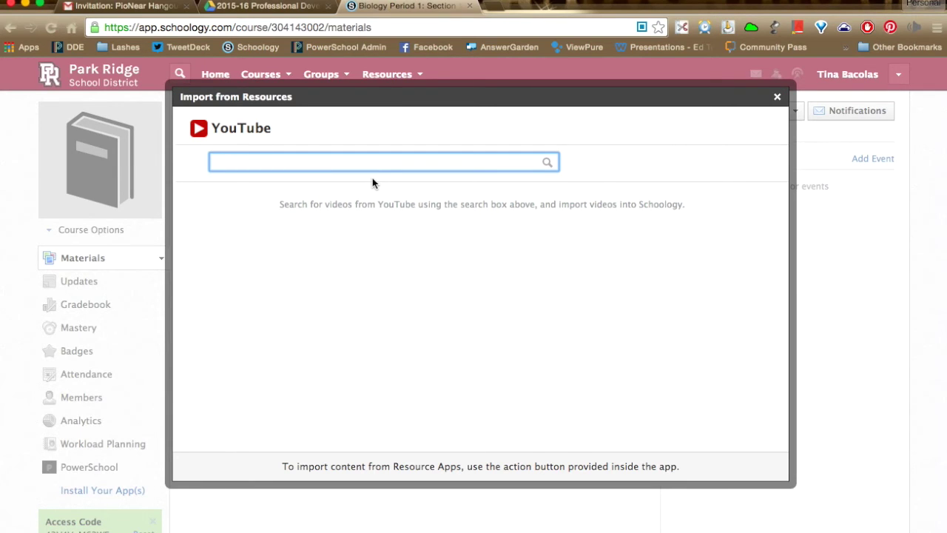
{"action": "type", "text": "slef"}
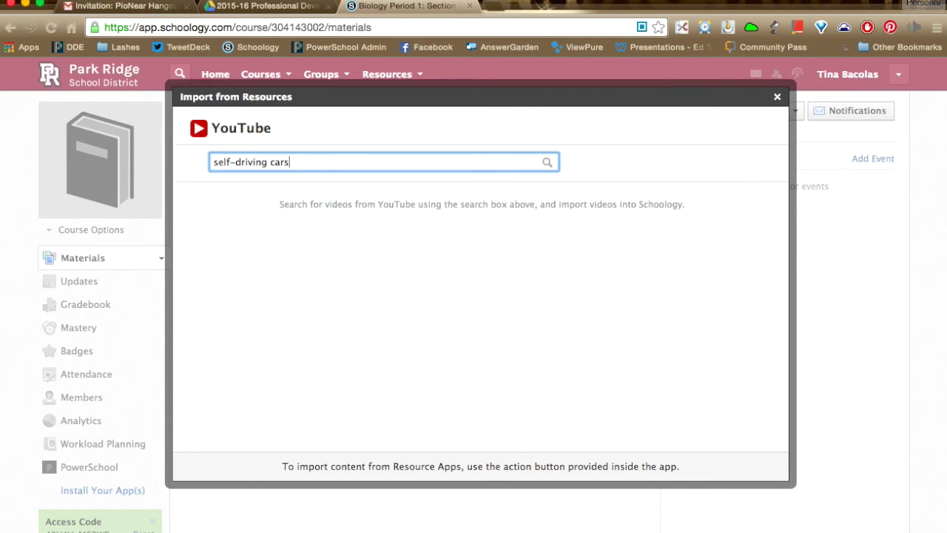
{"action": "key", "text": "Return"}
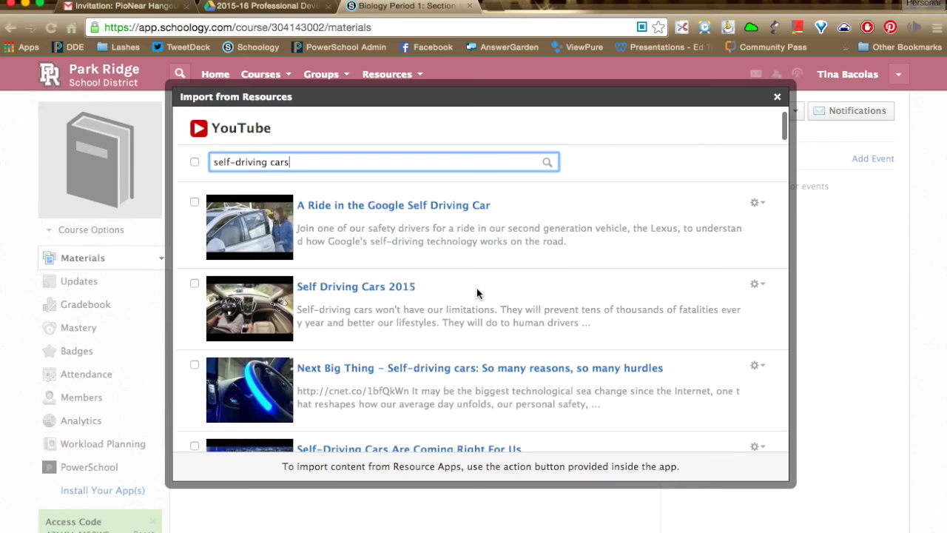
Step: Import the video "A Ride in the Google Self Driving Car" into the description as an embed and create the discussion
{"action": "scroll", "coordinate": [477, 288], "scroll_direction": "down", "scroll_amount": 1}
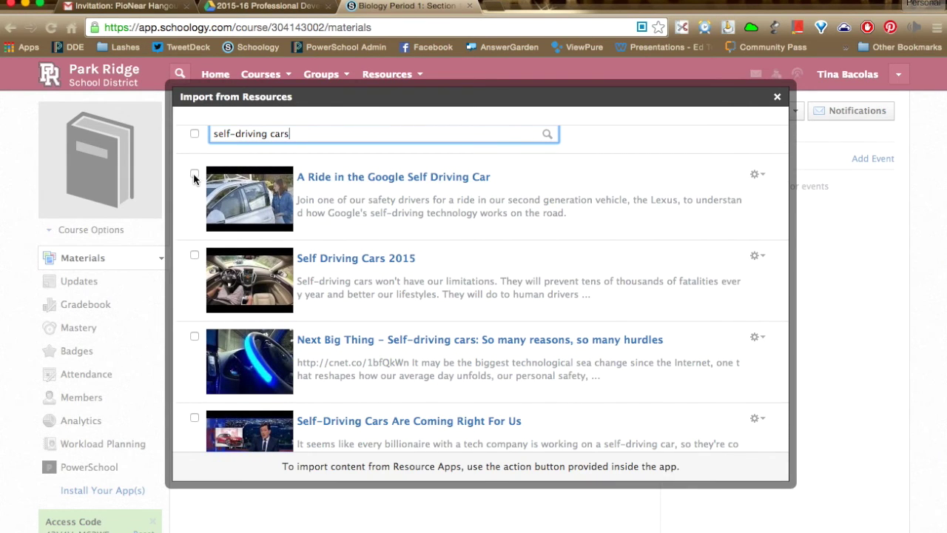
{"action": "left_click", "coordinate": [194, 174]}
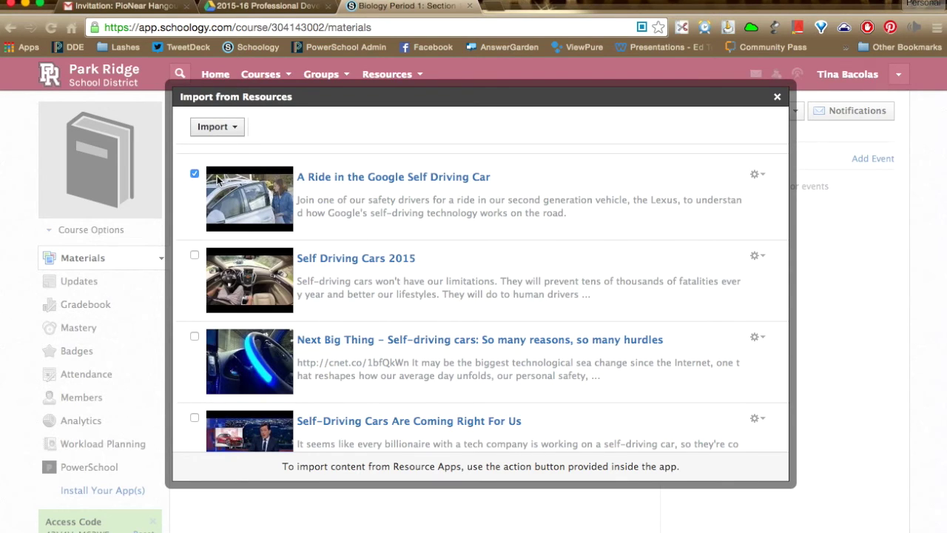
{"action": "left_click", "coordinate": [236, 129]}
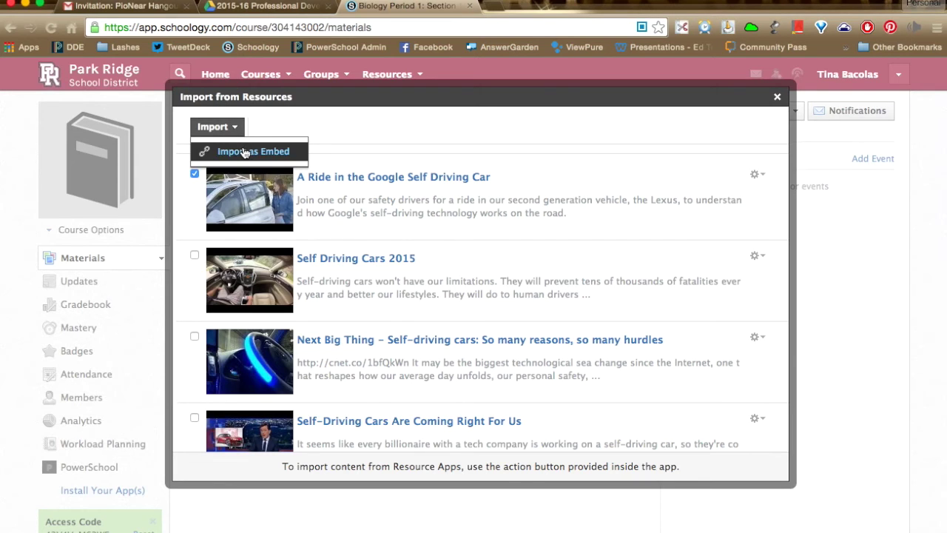
{"action": "left_click", "coordinate": [245, 151]}
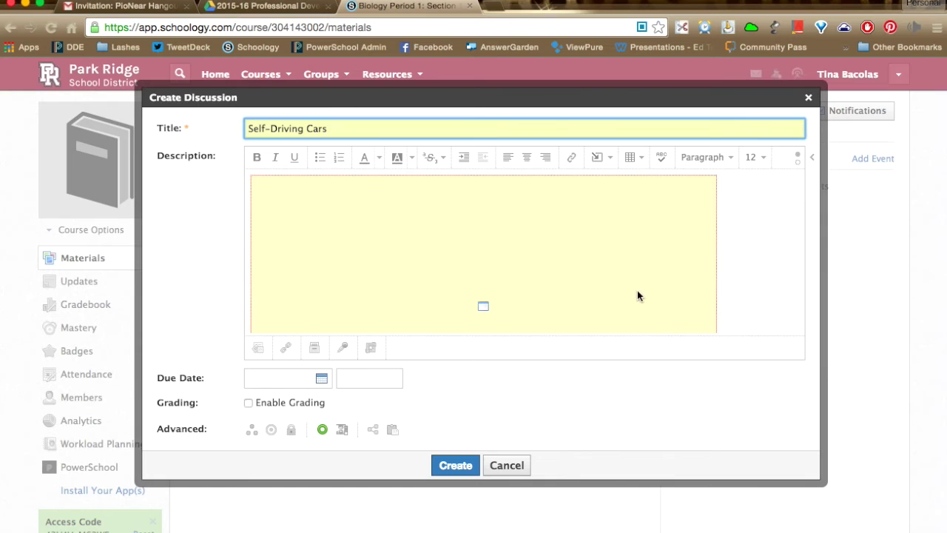
{"action": "scroll", "coordinate": [518, 290], "scroll_direction": "down", "scroll_amount": 5}
{"action": "scroll", "coordinate": [518, 290], "scroll_direction": "up", "scroll_amount": 5}
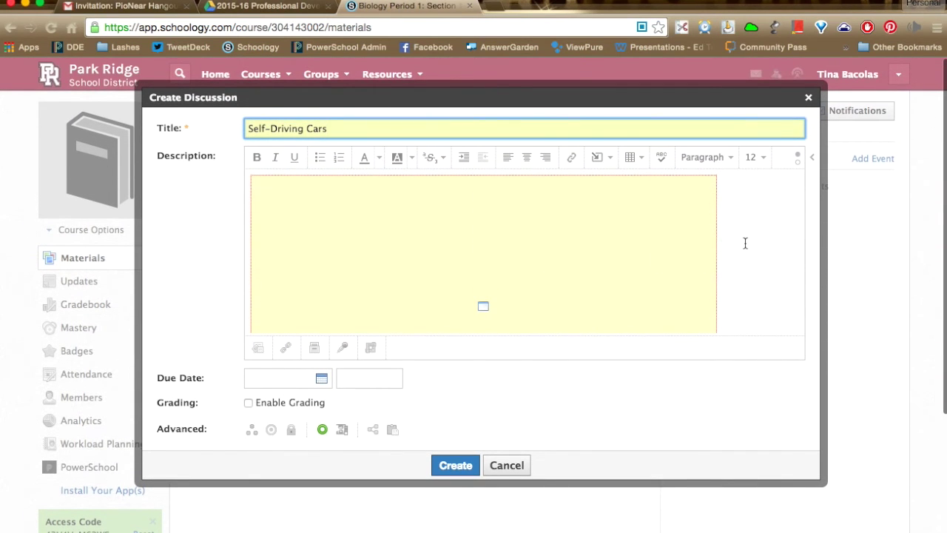
{"action": "left_click", "coordinate": [463, 465]}
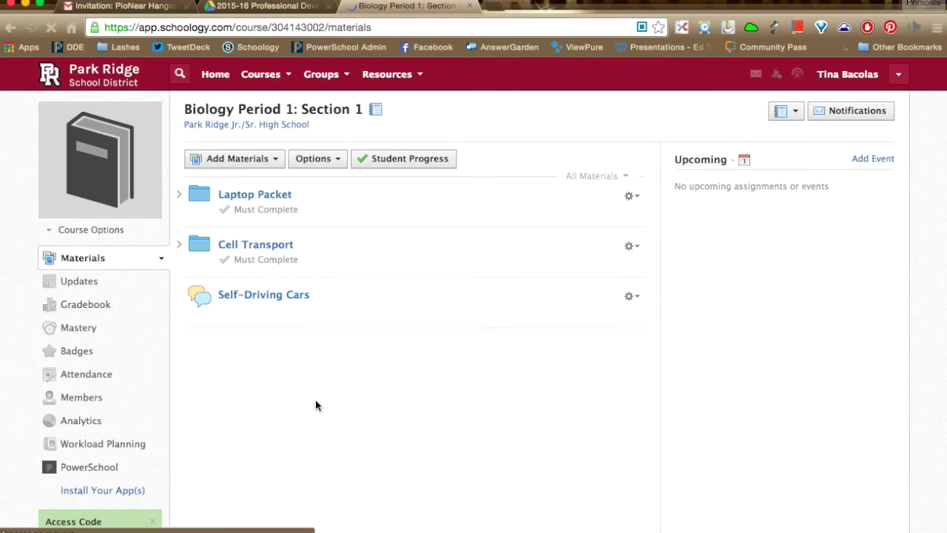
Step: Open the Self-Driving Cars discussion, play the embedded video briefly, pause it and look over the page
{"action": "left_click", "coordinate": [274, 300]}
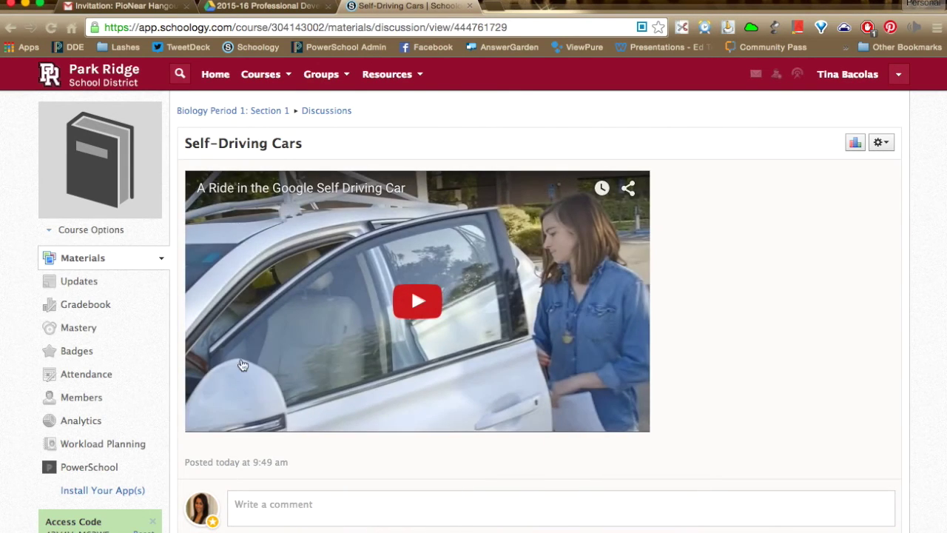
{"action": "left_click", "coordinate": [407, 297]}
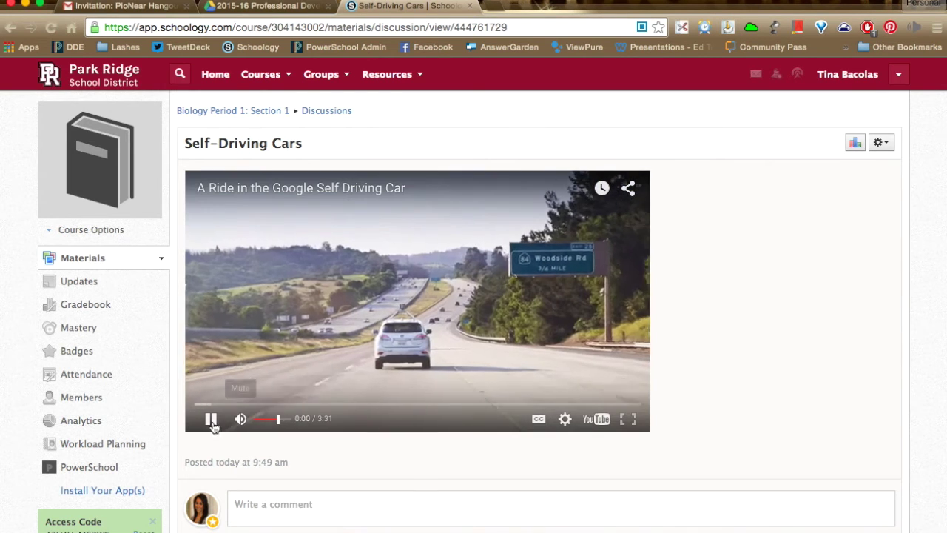
{"action": "left_click", "coordinate": [211, 420]}
{"action": "scroll", "coordinate": [485, 425], "scroll_direction": "down", "scroll_amount": 1}
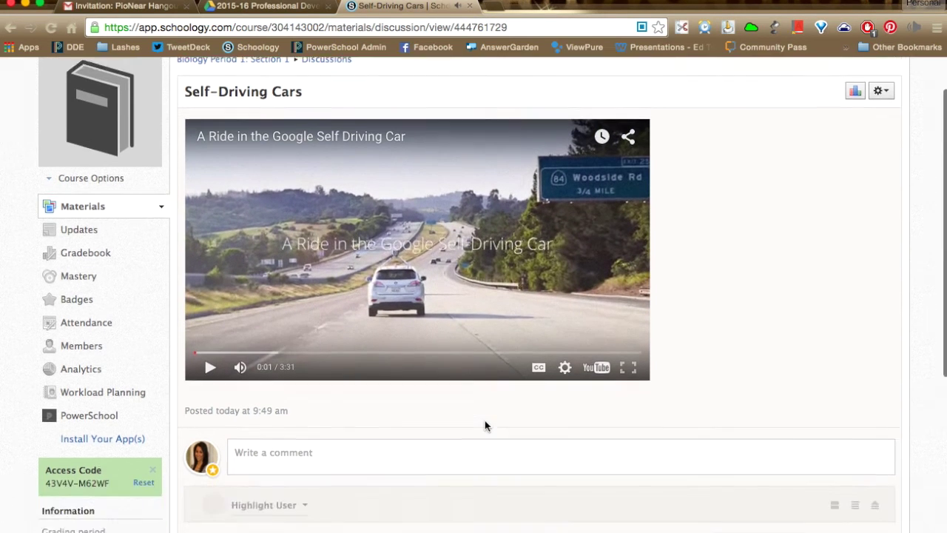
{"action": "scroll", "coordinate": [488, 415], "scroll_direction": "down", "scroll_amount": 2}
{"action": "scroll", "coordinate": [551, 325], "scroll_direction": "up", "scroll_amount": 4}
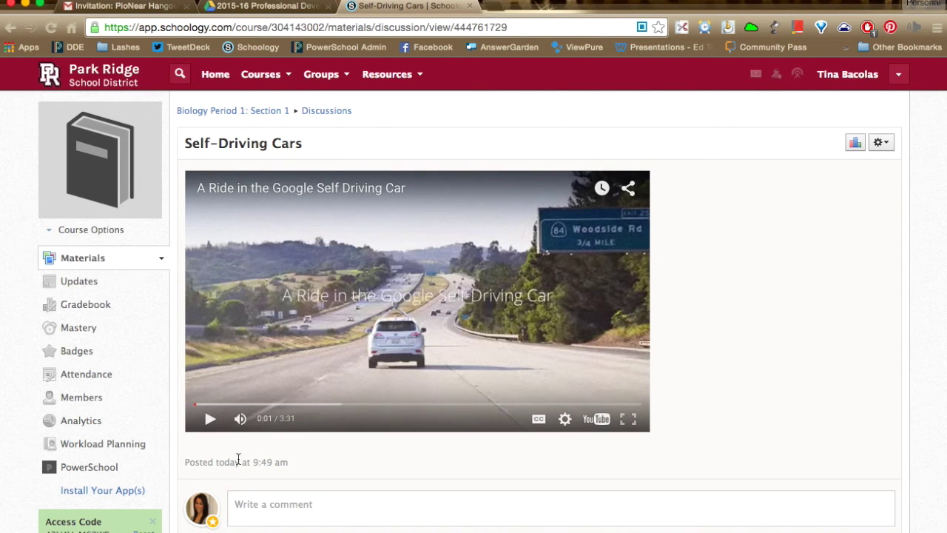
Step: Enter placeholder text as a comment on the Self-Driving Cars discussion and clear it without posting
{"action": "scroll", "coordinate": [273, 481], "scroll_direction": "down", "scroll_amount": 2}
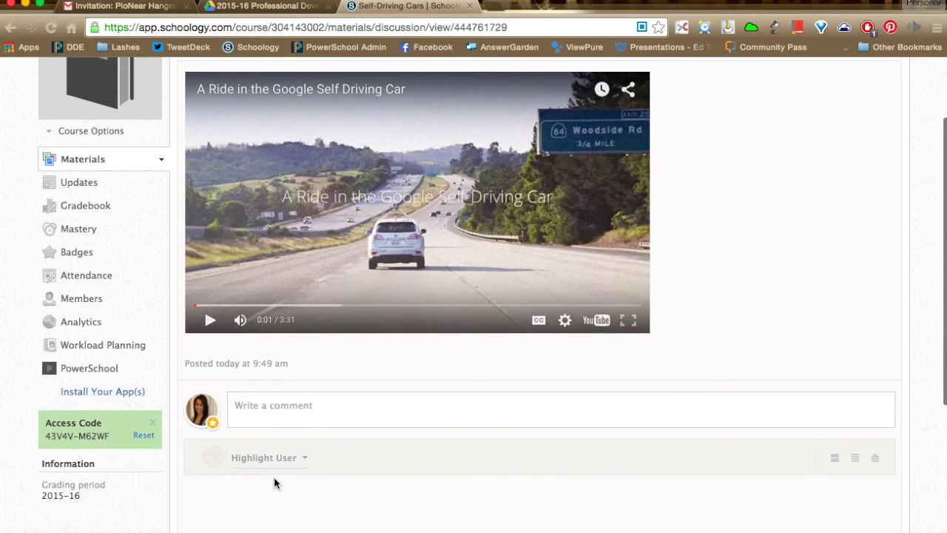
{"action": "left_click", "coordinate": [286, 421]}
{"action": "type", "text": "ds.nbfmdsb"}
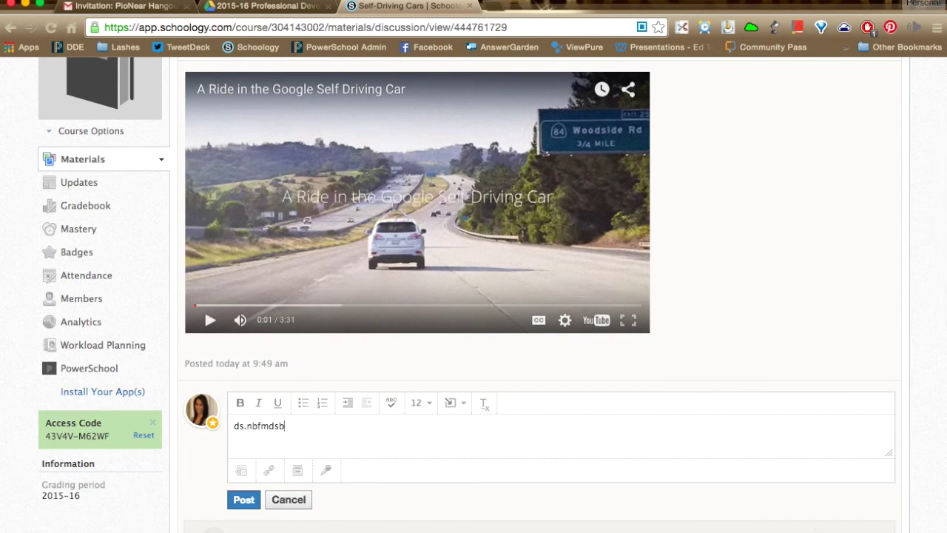
{"action": "key", "text": "BackSpace"}
{"action": "key", "text": "BackSpace"}
{"action": "key", "text": "BackSpace"}
{"action": "key", "text": "BackSpace"}
{"action": "key", "text": "BackSpace"}
{"action": "key", "text": "BackSpace"}
{"action": "key", "text": "BackSpace"}
{"action": "key", "text": "BackSpace"}
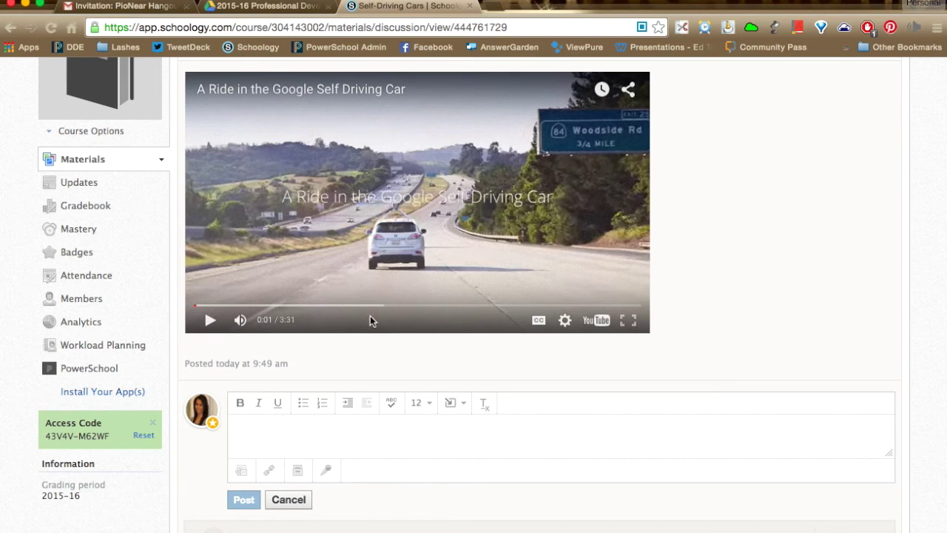
Step: Open the Self-Driving Cars discussion for editing and center-align the embedded video in its description
{"action": "scroll", "coordinate": [372, 280], "scroll_direction": "up", "scroll_amount": 2}
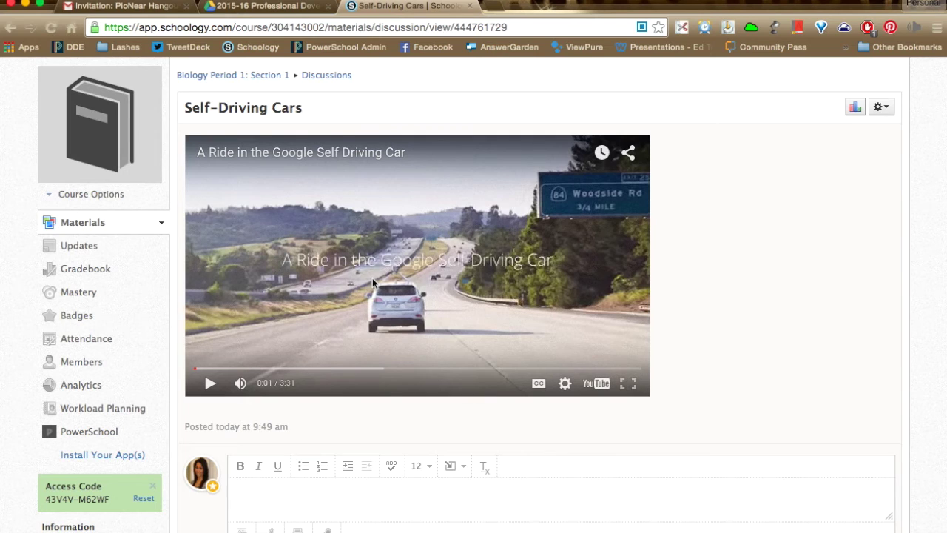
{"action": "left_click", "coordinate": [882, 111]}
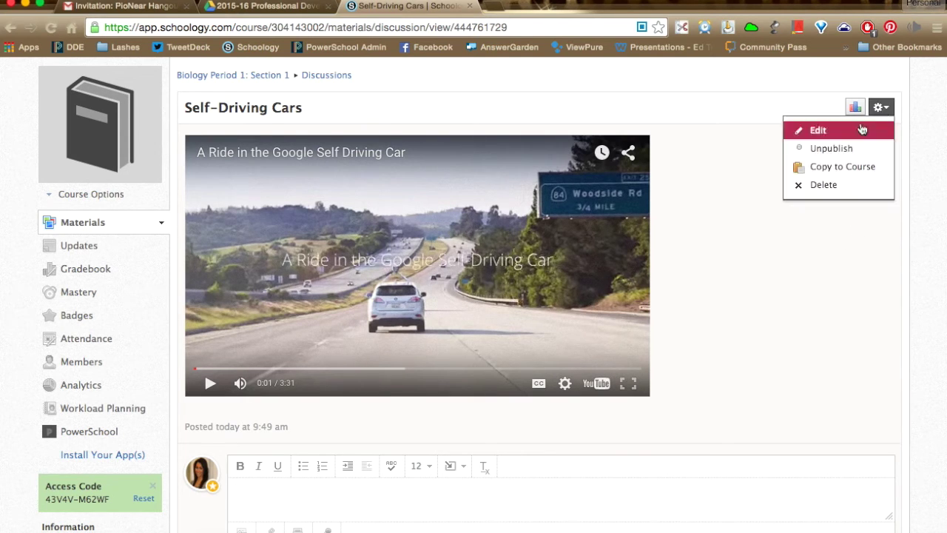
{"action": "left_click", "coordinate": [860, 130]}
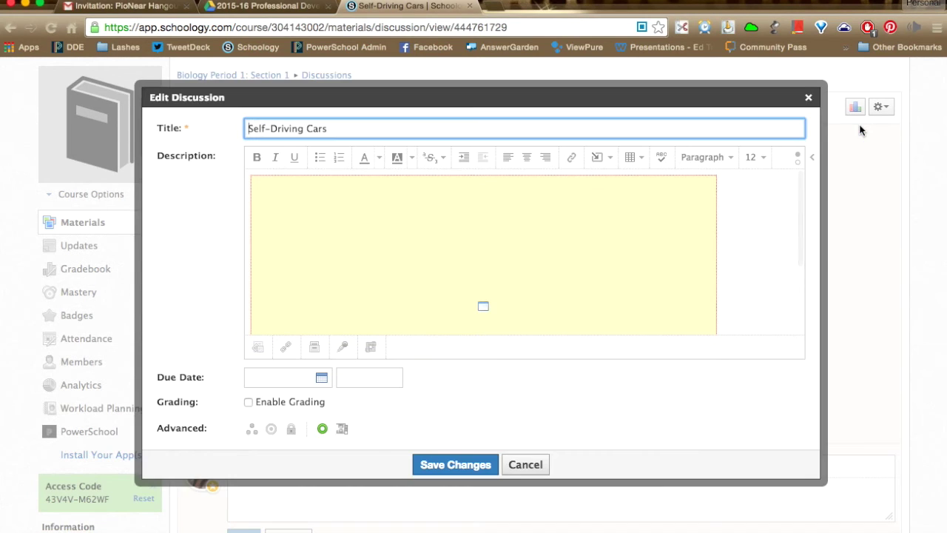
{"action": "scroll", "coordinate": [732, 238], "scroll_direction": "down", "scroll_amount": 1}
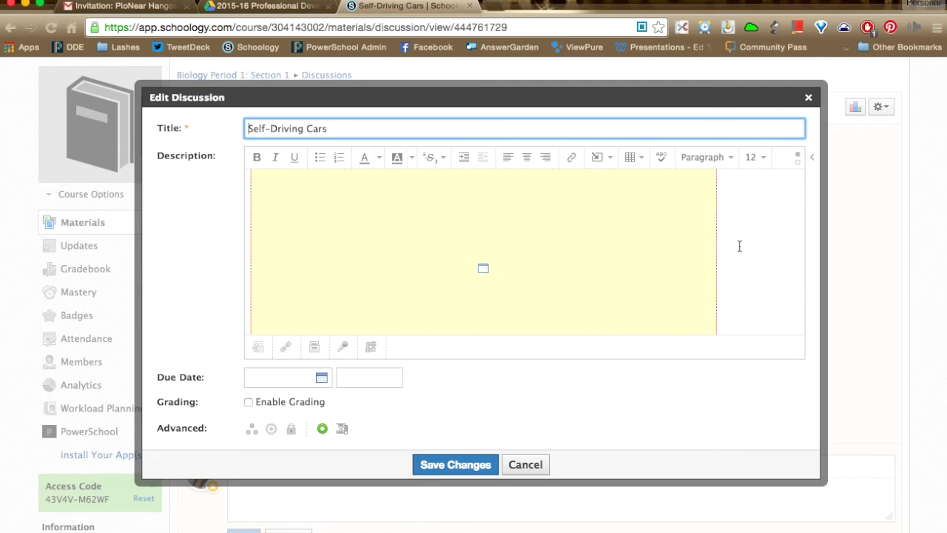
{"action": "left_click", "coordinate": [739, 246]}
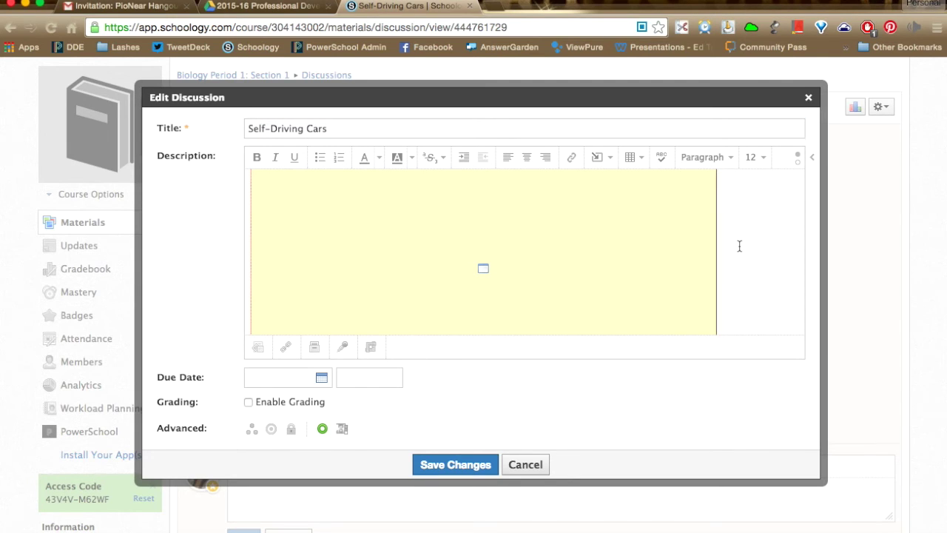
{"action": "left_click", "coordinate": [528, 161]}
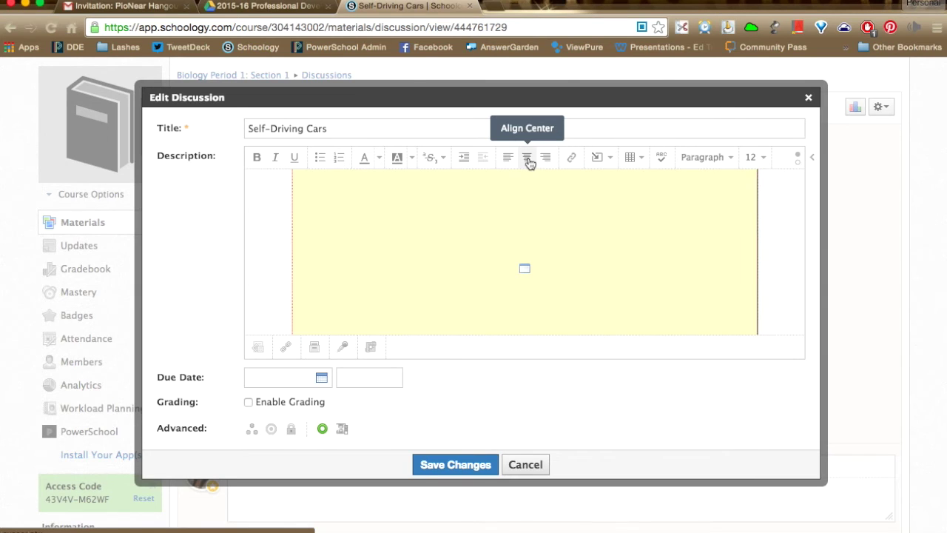
Step: Remove the embedded video from the discussion's description
{"action": "scroll", "coordinate": [540, 222], "scroll_direction": "up", "scroll_amount": 2}
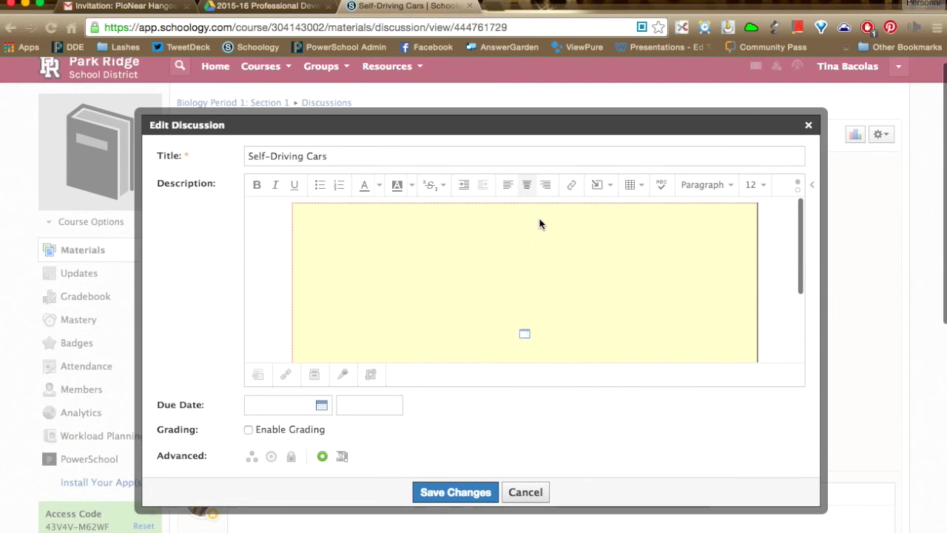
{"action": "left_click", "coordinate": [337, 246]}
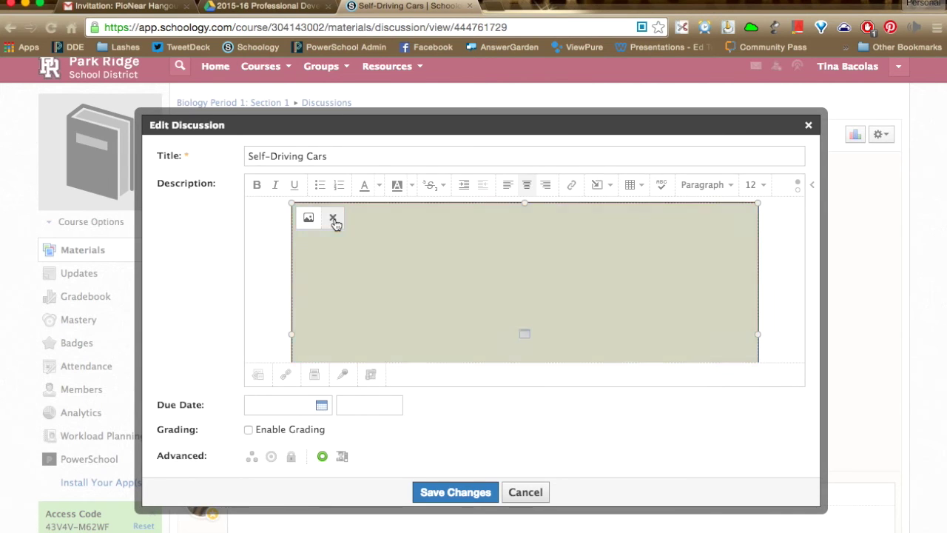
{"action": "left_click", "coordinate": [333, 219]}
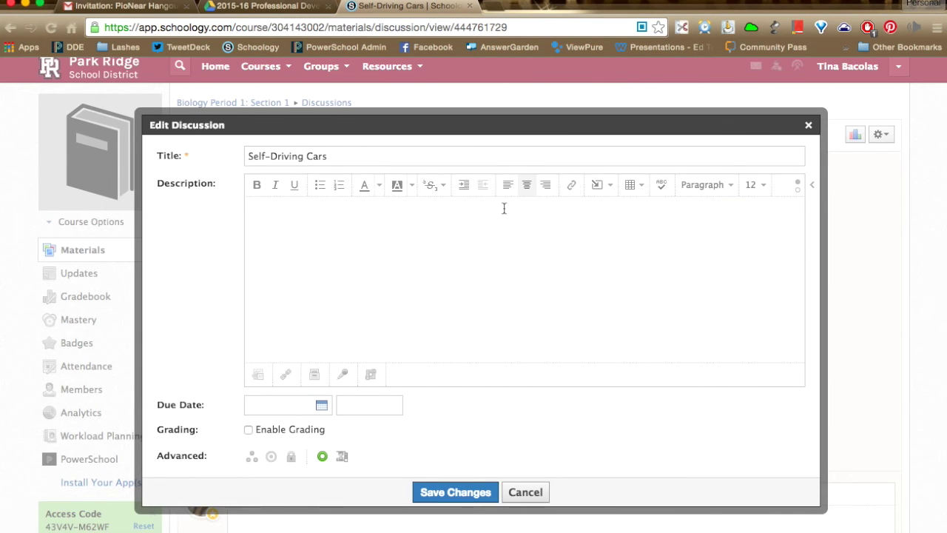
Step: Open the Khan Academy content library for the Self-Driving Cars discussion's description and browse its list of topics
{"action": "left_click", "coordinate": [607, 185]}
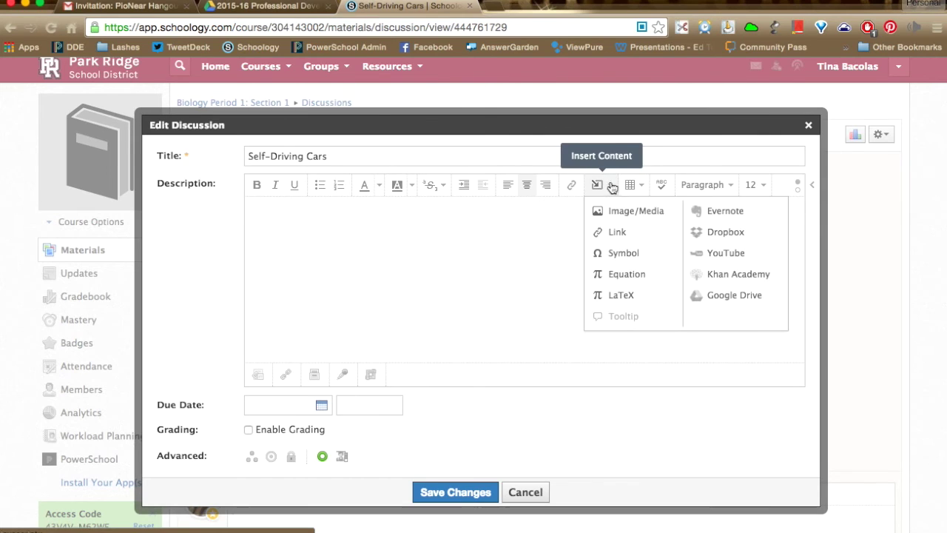
{"action": "left_click", "coordinate": [724, 278]}
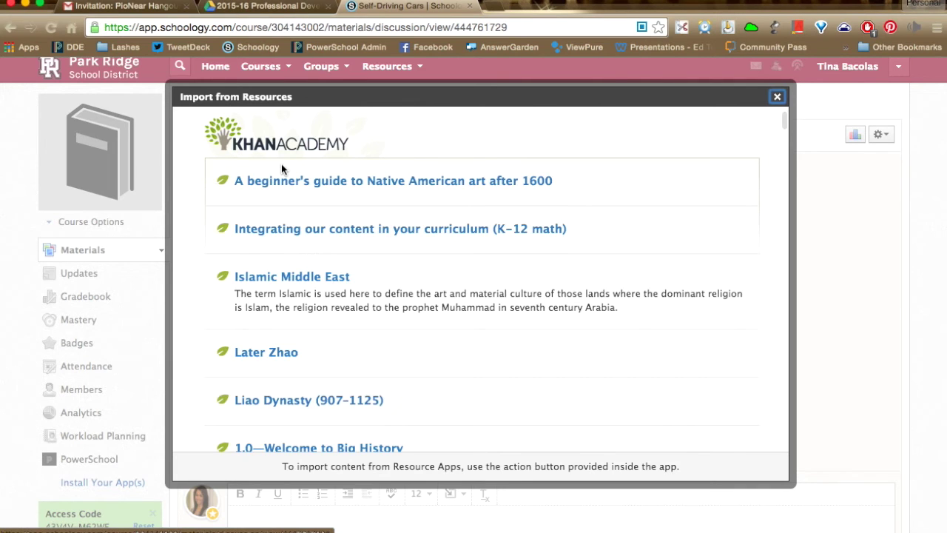
{"action": "scroll", "coordinate": [312, 209], "scroll_direction": "down", "scroll_amount": 2}
{"action": "scroll", "coordinate": [313, 209], "scroll_direction": "up", "scroll_amount": 3}
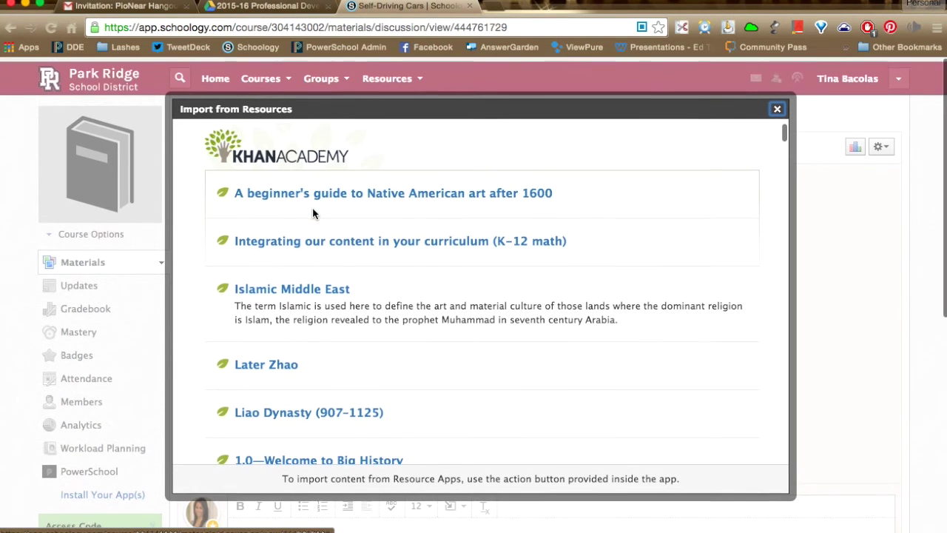
{"action": "scroll", "coordinate": [315, 274], "scroll_direction": "down", "scroll_amount": 10}
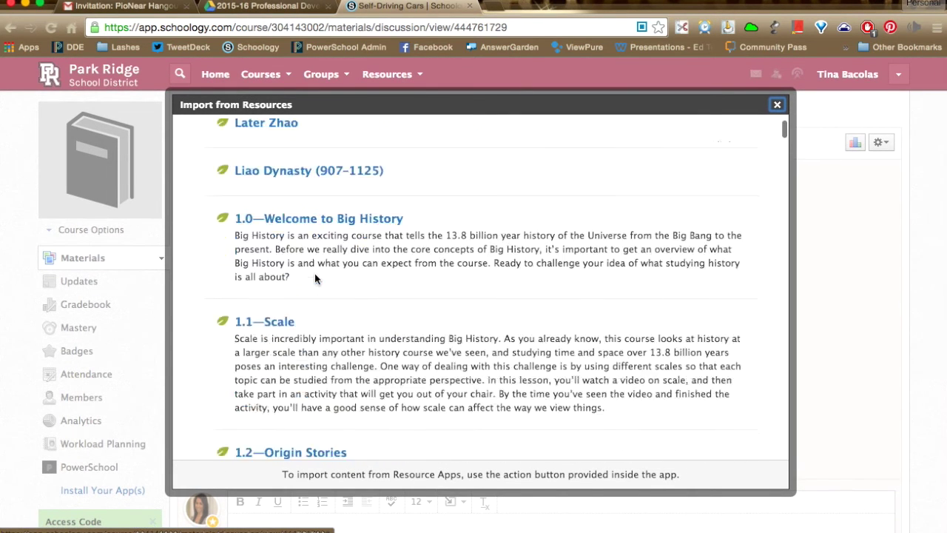
{"action": "scroll", "coordinate": [314, 279], "scroll_direction": "down", "scroll_amount": 15}
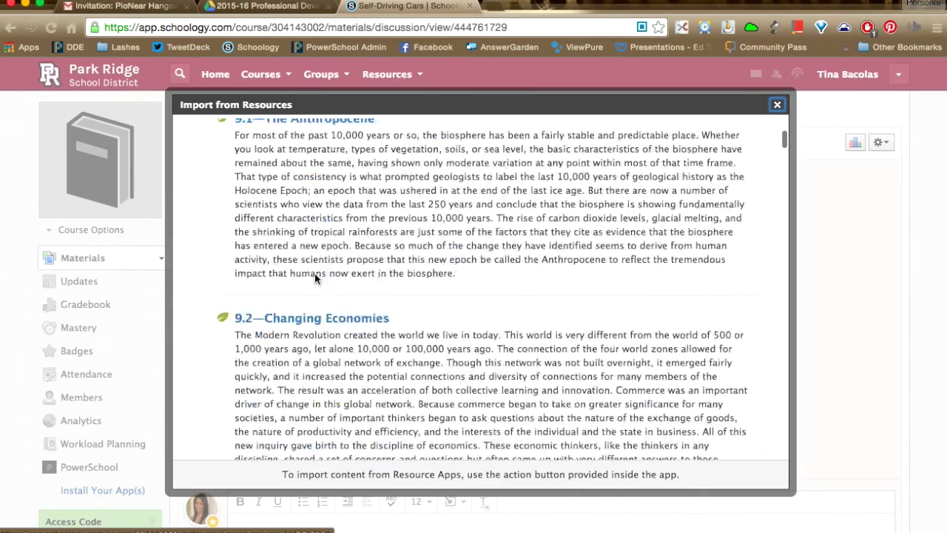
{"action": "scroll", "coordinate": [315, 278], "scroll_direction": "down", "scroll_amount": 10}
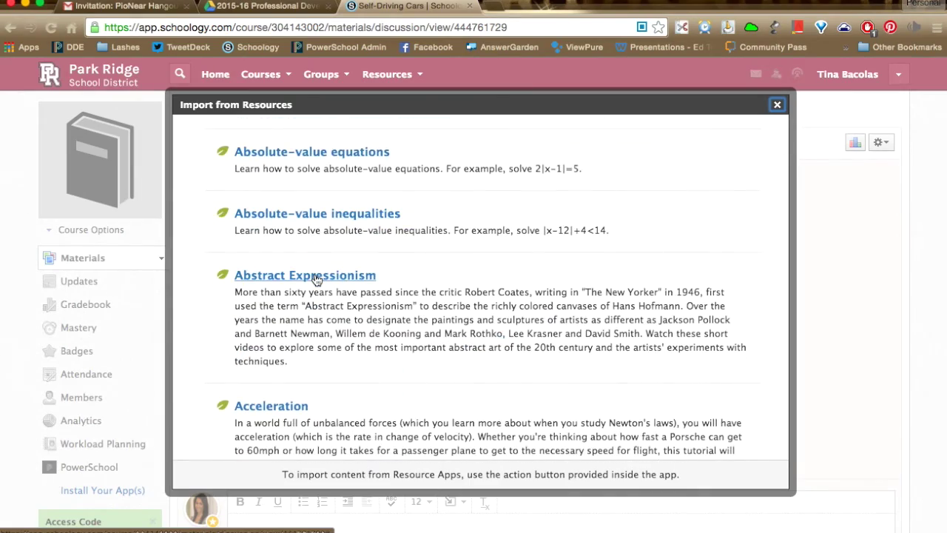
Step: Search the Khan Academy topic list for "cars" and go through the matches
{"action": "key", "text": "super+f"}
{"action": "type", "text": "cars"}
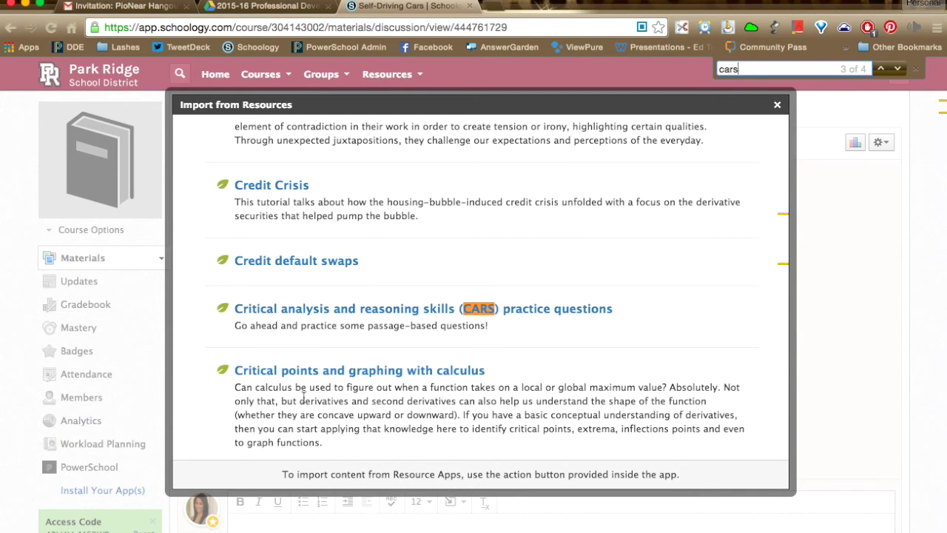
{"action": "key", "text": "Return"}
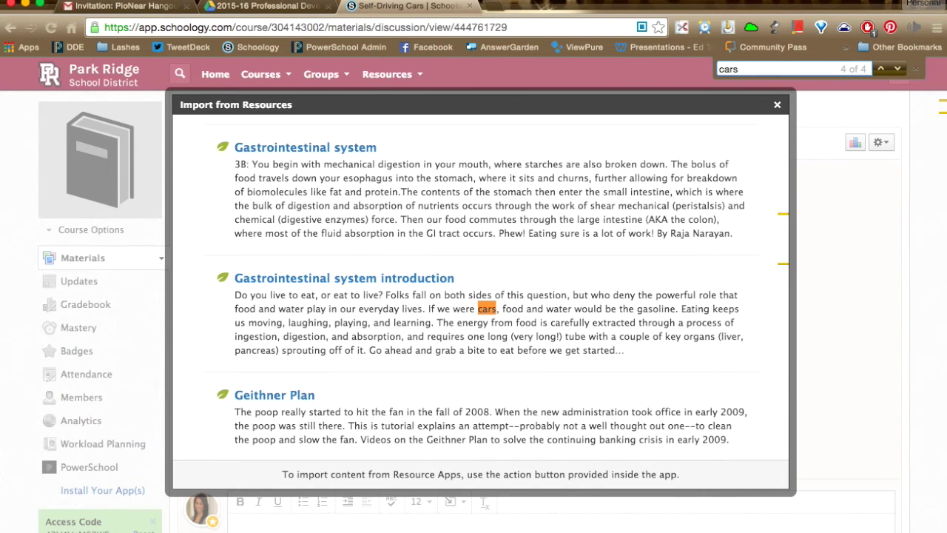
{"action": "key", "text": "Return"}
Step: Import the "Meet the gastrointestinal tract!" video from the "Gastrointestinal system introduction" topic into the description and save the discussion
{"action": "left_click", "coordinate": [393, 282]}
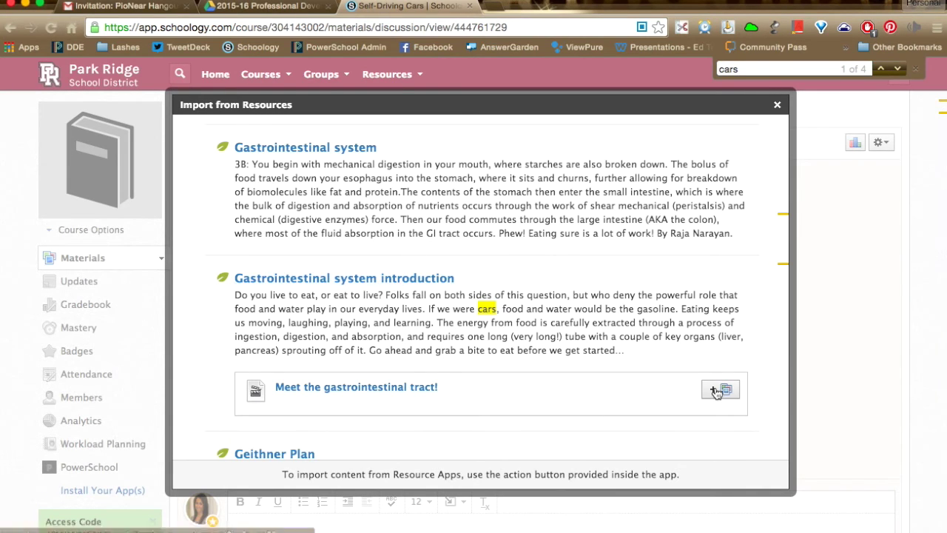
{"action": "left_click", "coordinate": [715, 391]}
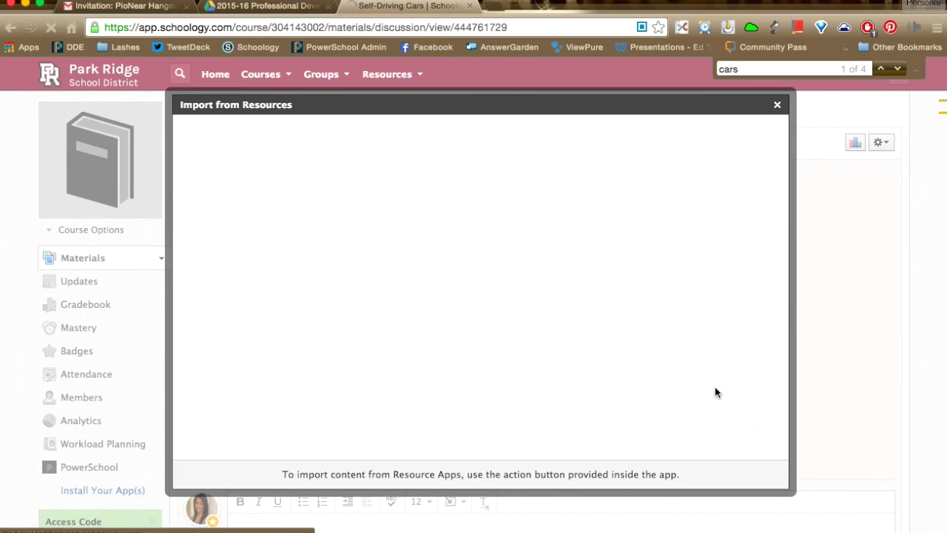
{"action": "left_click", "coordinate": [585, 271]}
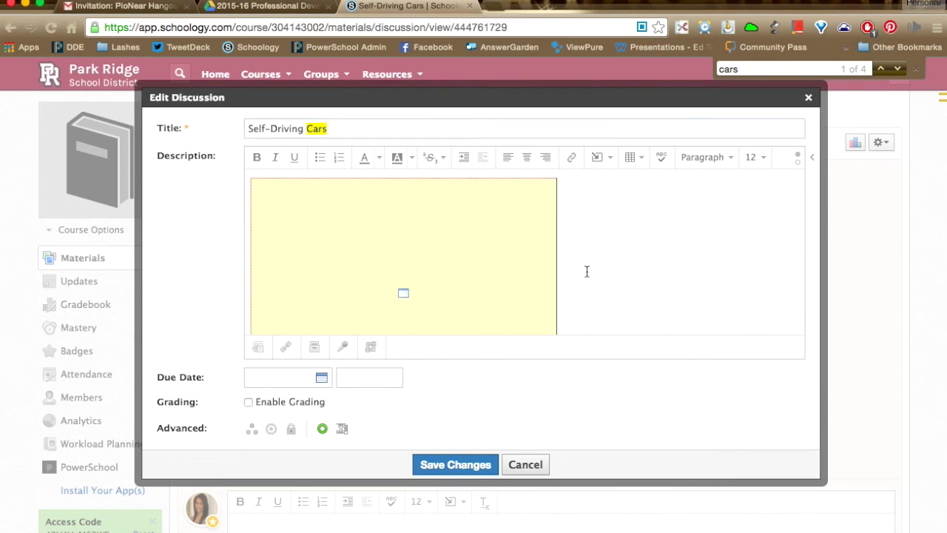
{"action": "left_click", "coordinate": [473, 467]}
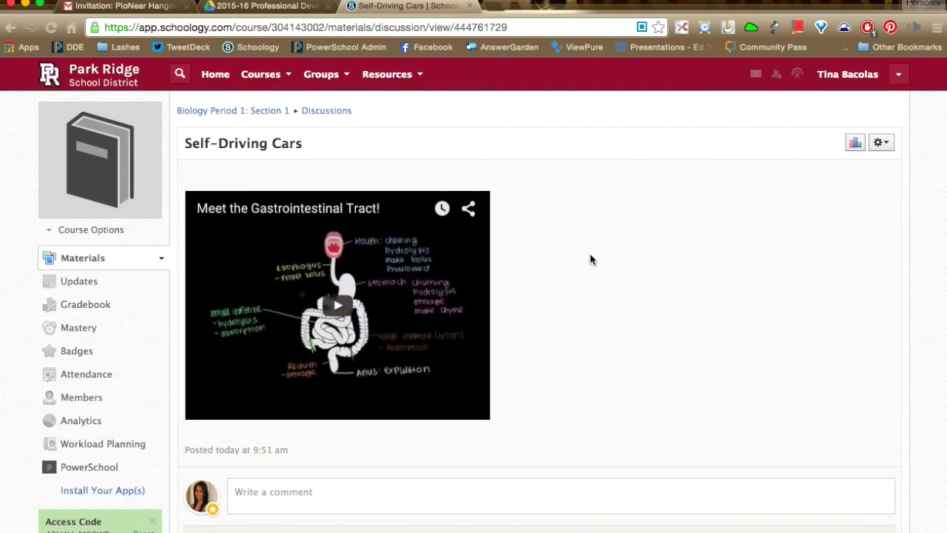
Step: Open the Self-Driving Cars discussion for editing and remove the embedded Khan Academy video from its description
{"action": "left_click", "coordinate": [886, 144]}
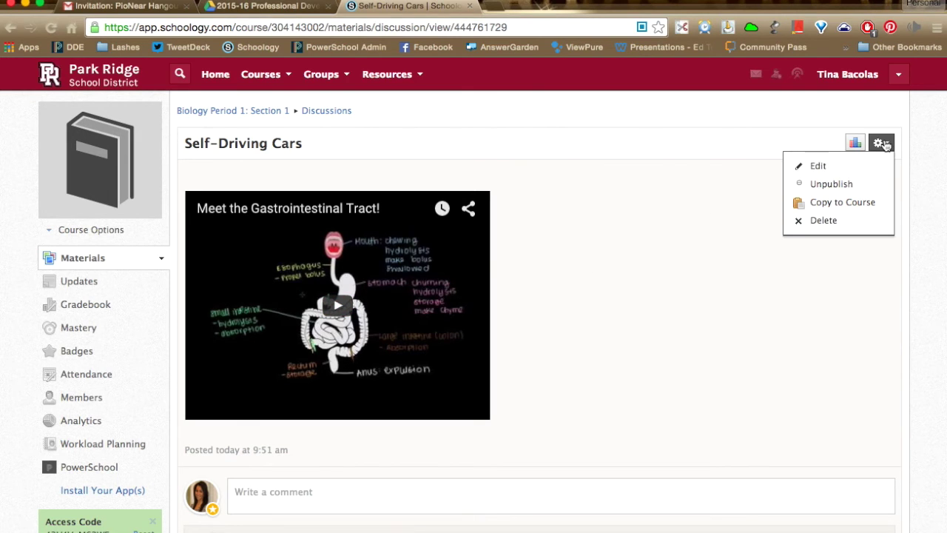
{"action": "left_click", "coordinate": [857, 170]}
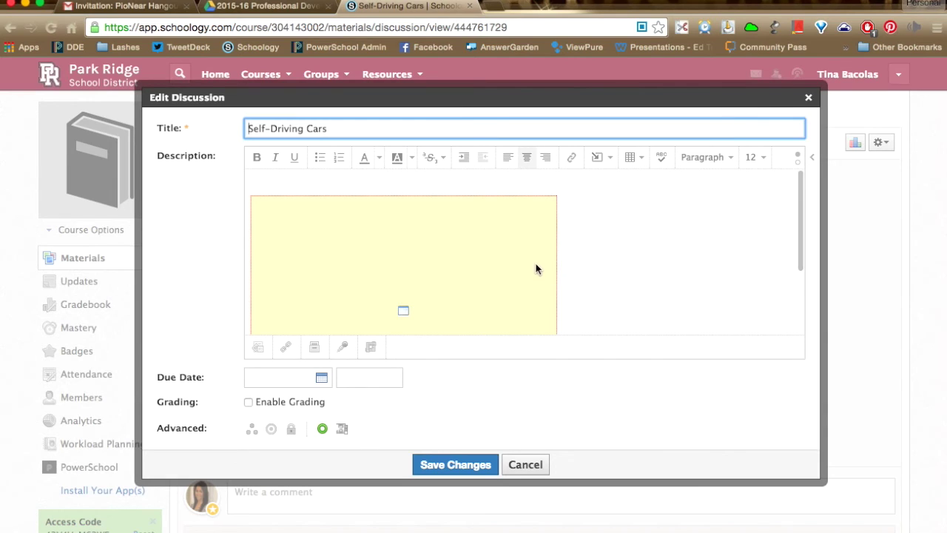
{"action": "left_click", "coordinate": [533, 267]}
{"action": "left_click", "coordinate": [292, 211]}
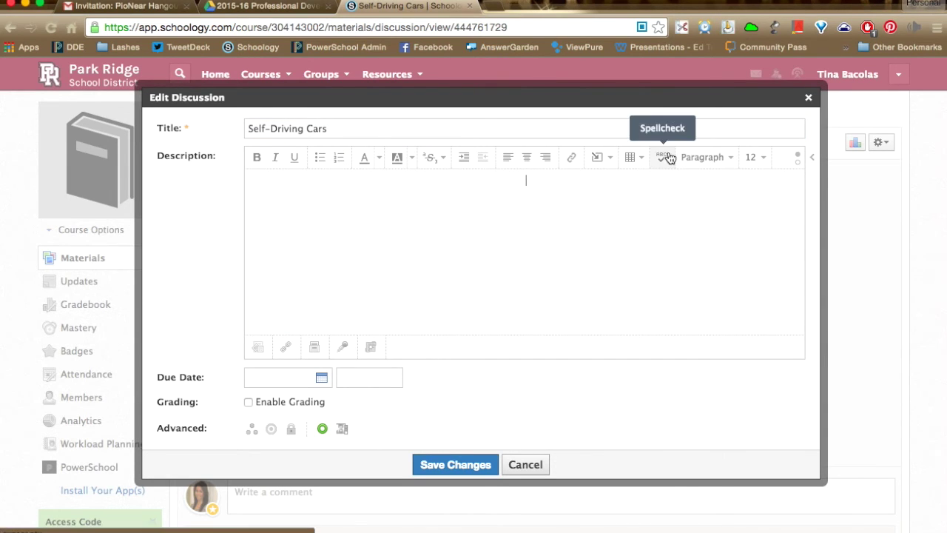
Step: Open the Google Drive import for the discussion's description and browse the files in My Drive
{"action": "left_click", "coordinate": [605, 160]}
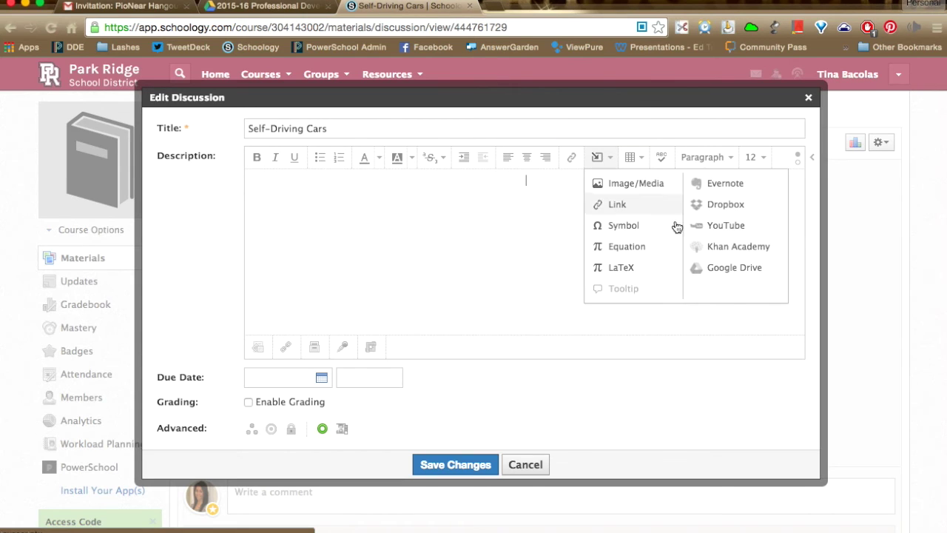
{"action": "left_click", "coordinate": [724, 269]}
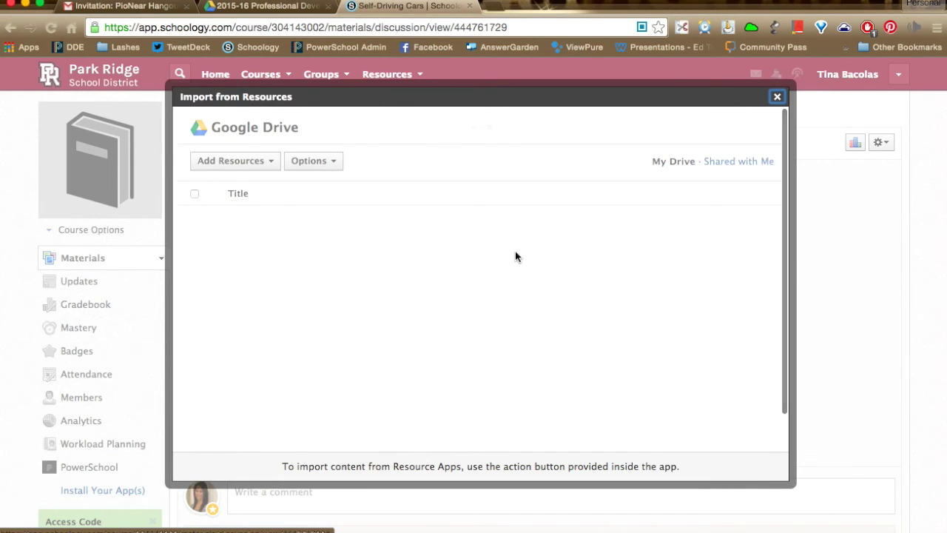
{"action": "scroll", "coordinate": [415, 244], "scroll_direction": "down", "scroll_amount": 3}
{"action": "scroll", "coordinate": [407, 259], "scroll_direction": "down", "scroll_amount": 15}
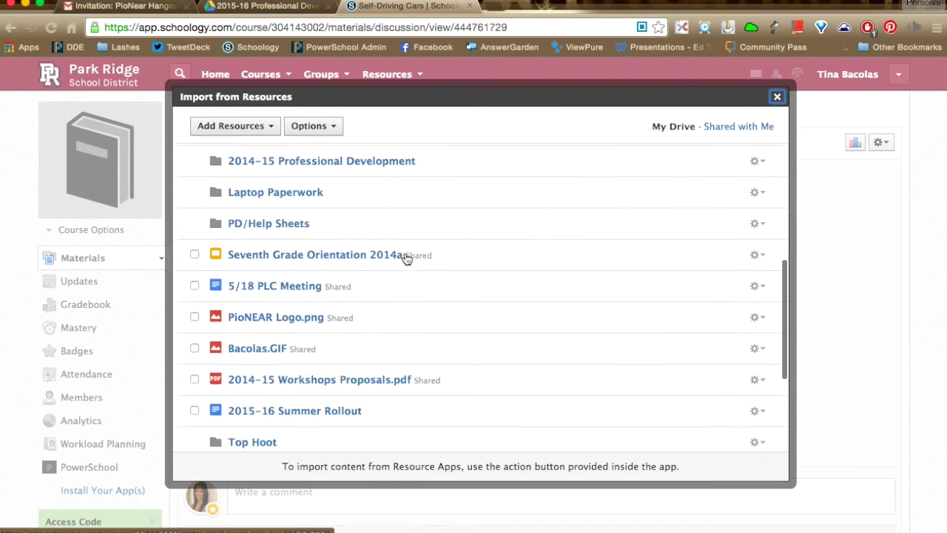
{"action": "scroll", "coordinate": [404, 258], "scroll_direction": "up", "scroll_amount": 5}
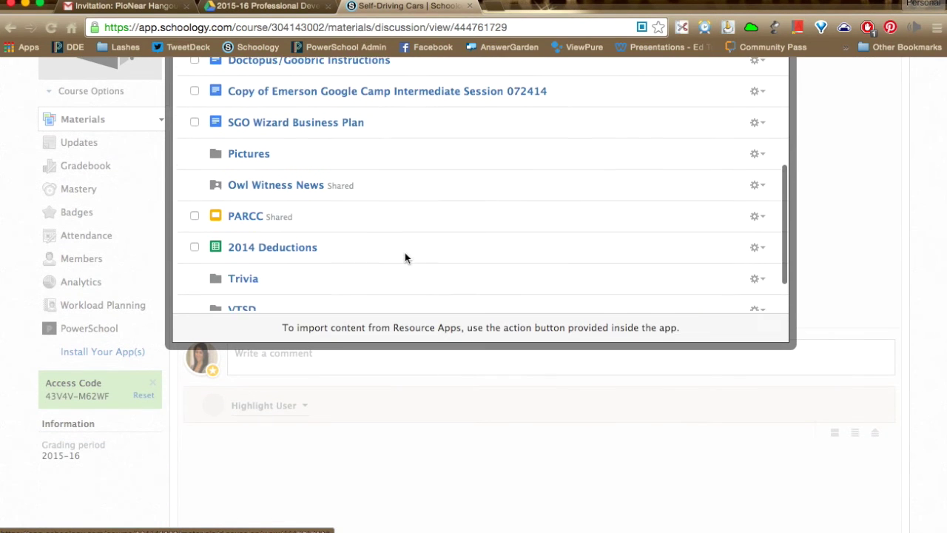
{"action": "scroll", "coordinate": [405, 258], "scroll_direction": "up", "scroll_amount": 10}
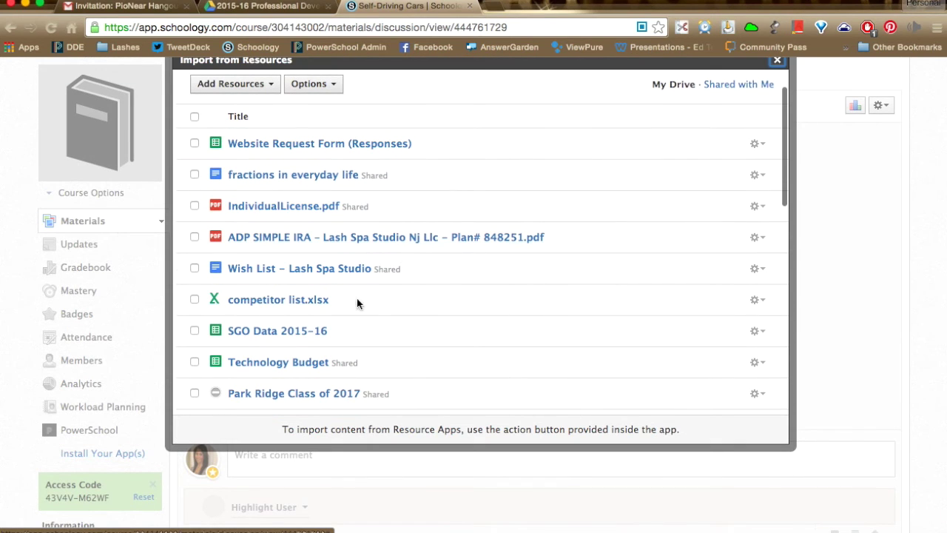
Step: Import the Technology Budget spreadsheet into the description as an embed and save the discussion
{"action": "left_click", "coordinate": [194, 363]}
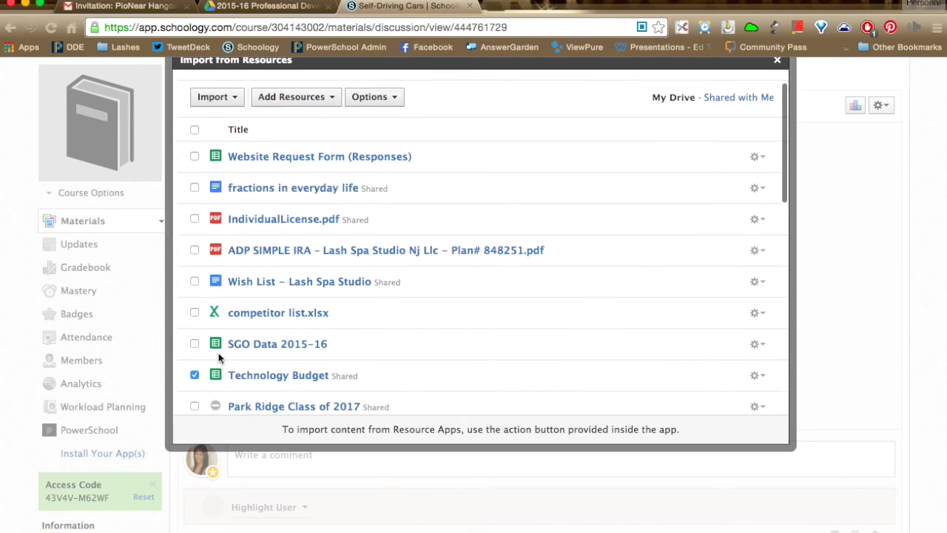
{"action": "left_click", "coordinate": [236, 108]}
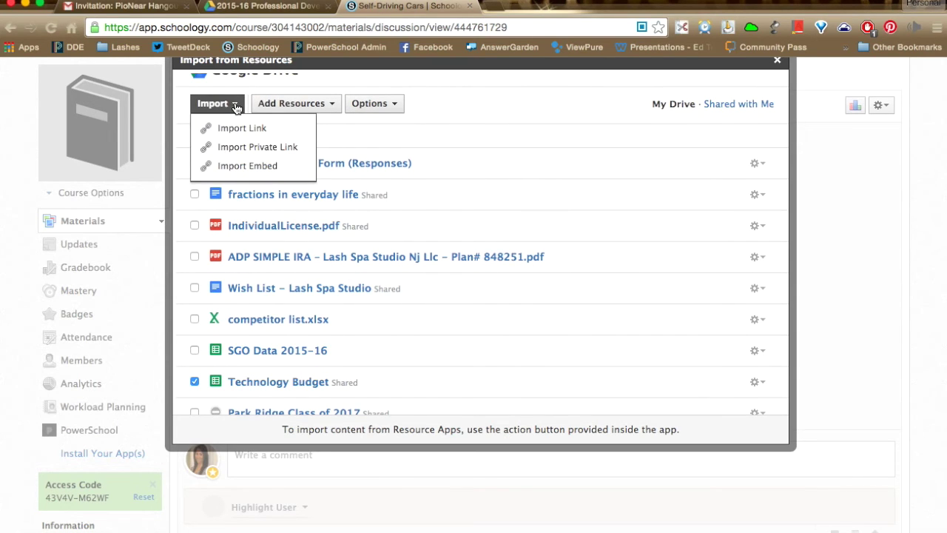
{"action": "left_click", "coordinate": [254, 166]}
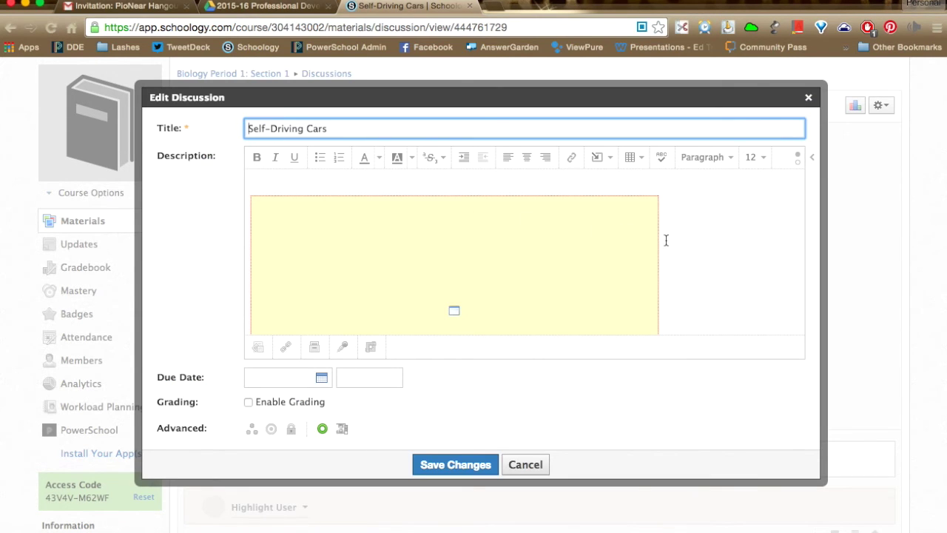
{"action": "left_click", "coordinate": [455, 465]}
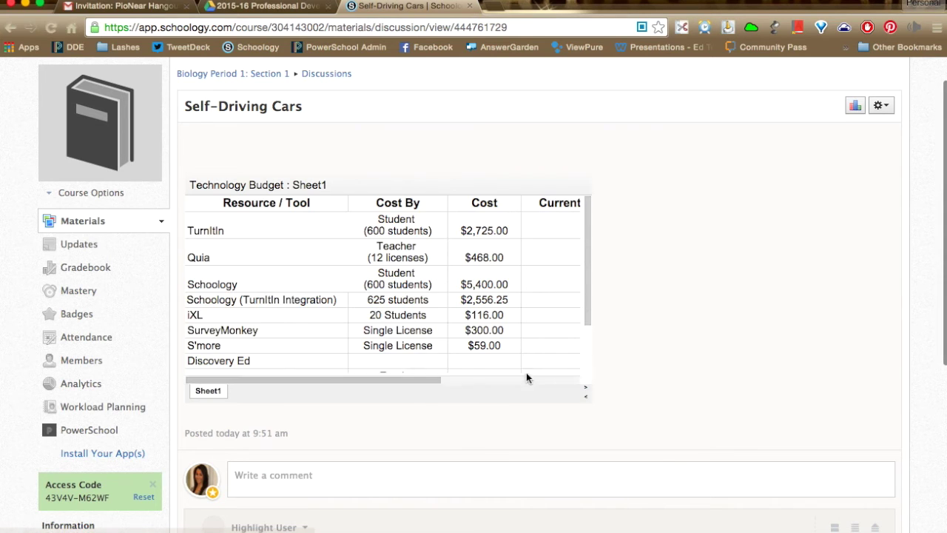
Step: Examine the rows and columns of the Technology Budget spreadsheet embedded in the Self-Driving Cars discussion
{"action": "scroll", "coordinate": [491, 330], "scroll_direction": "right", "scroll_amount": 3}
{"action": "scroll", "coordinate": [492, 334], "scroll_direction": "left", "scroll_amount": 3}
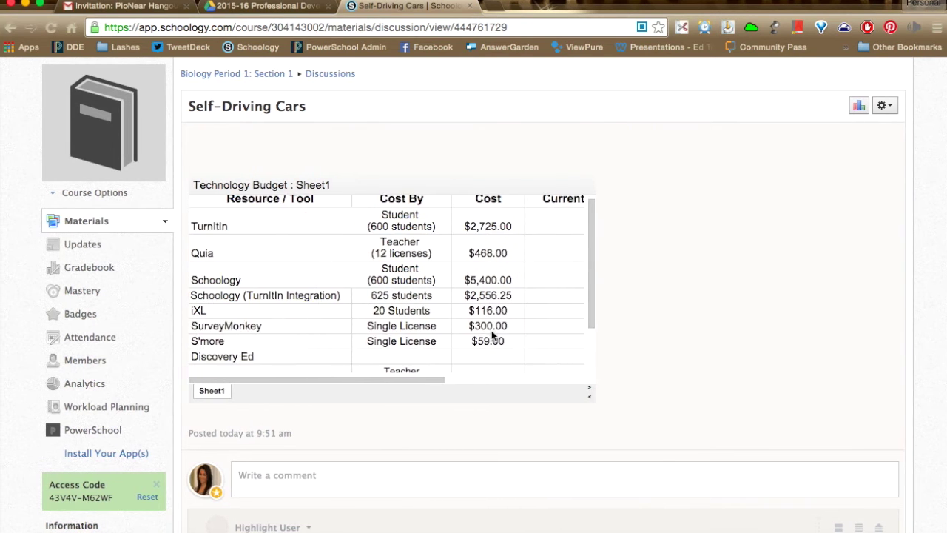
{"action": "scroll", "coordinate": [492, 333], "scroll_direction": "down", "scroll_amount": 3}
{"action": "scroll", "coordinate": [497, 267], "scroll_direction": "up", "scroll_amount": 3}
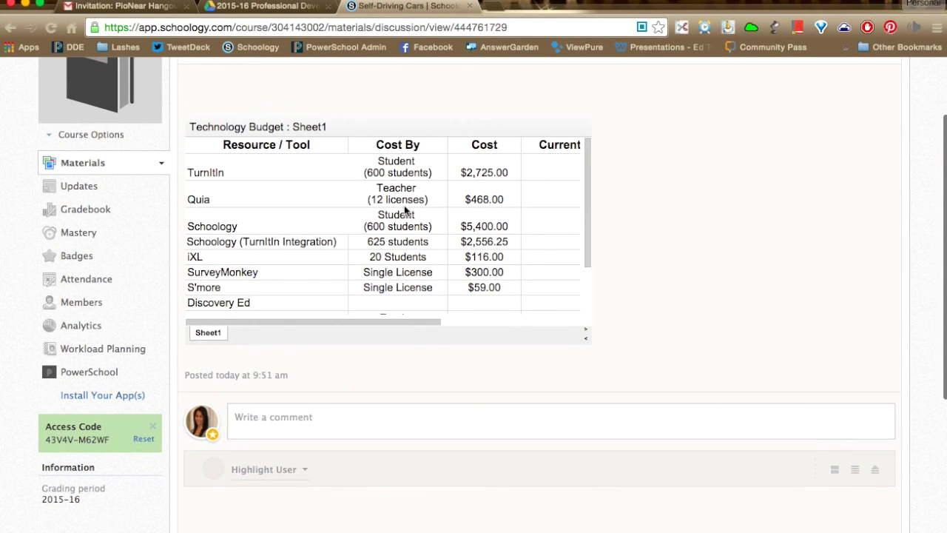
{"action": "scroll", "coordinate": [339, 174], "scroll_direction": "up", "scroll_amount": 1}
{"action": "scroll", "coordinate": [339, 175], "scroll_direction": "up", "scroll_amount": 1}
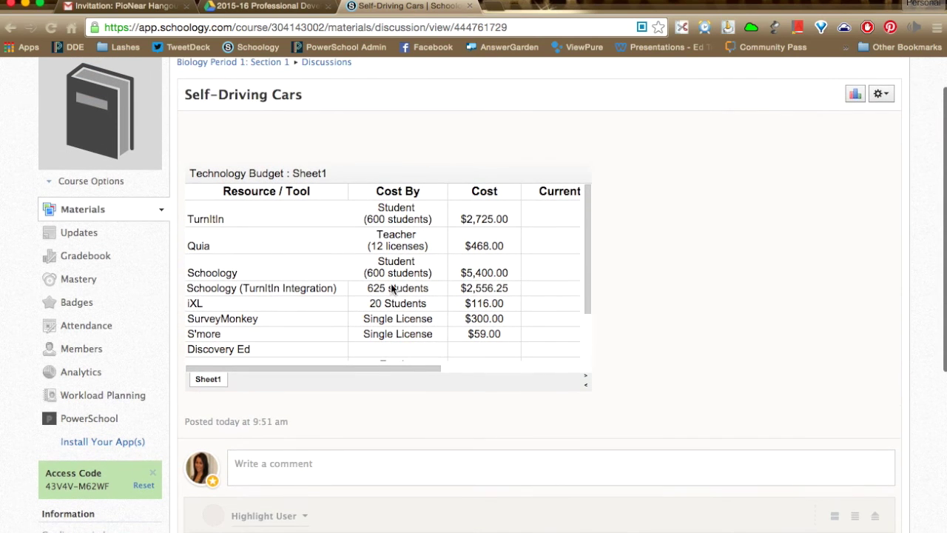
{"action": "scroll", "coordinate": [435, 252], "scroll_direction": "up", "scroll_amount": 2}
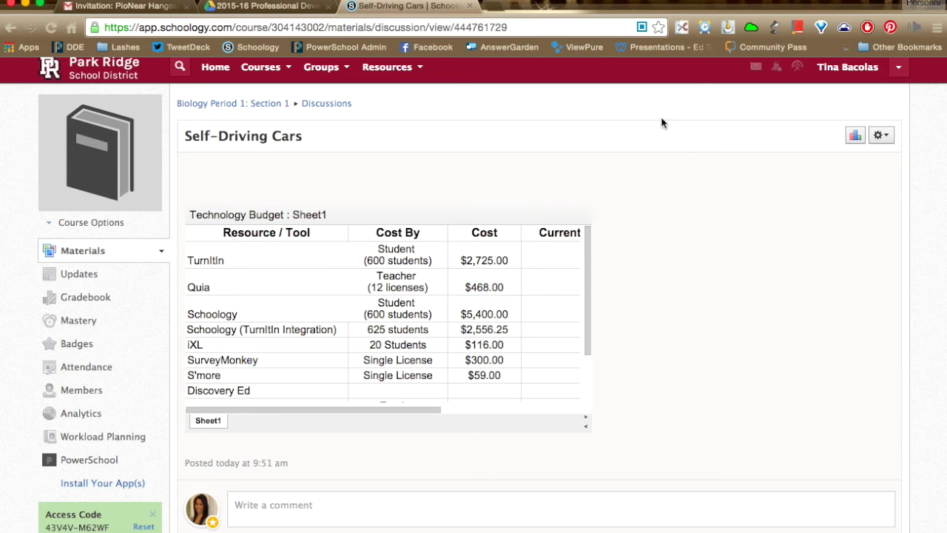
{"action": "scroll", "coordinate": [457, 338], "scroll_direction": "right", "scroll_amount": 3}
{"action": "scroll", "coordinate": [457, 338], "scroll_direction": "right", "scroll_amount": 3}
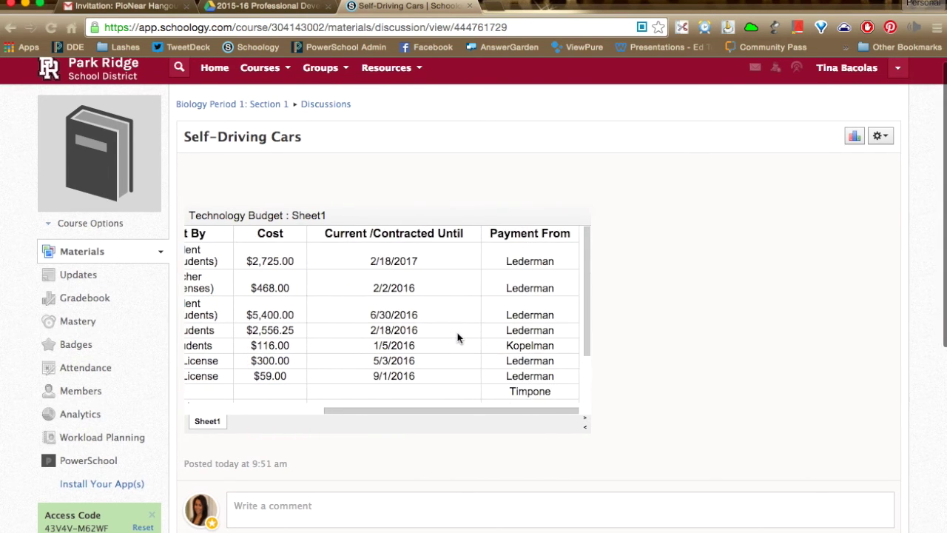
{"action": "scroll", "coordinate": [474, 334], "scroll_direction": "left", "scroll_amount": 5}
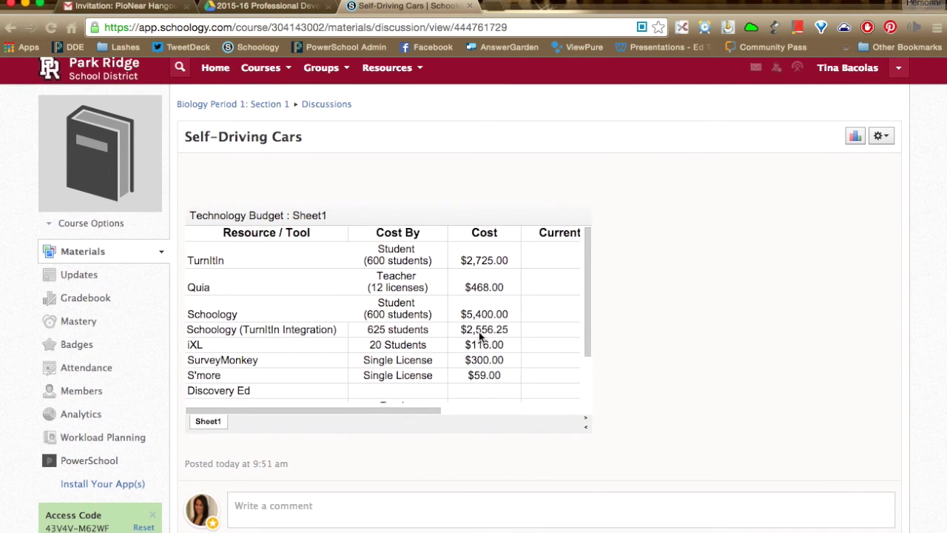
{"action": "scroll", "coordinate": [729, 306], "scroll_direction": "down", "scroll_amount": 2}
{"action": "scroll", "coordinate": [730, 309], "scroll_direction": "up", "scroll_amount": 2}
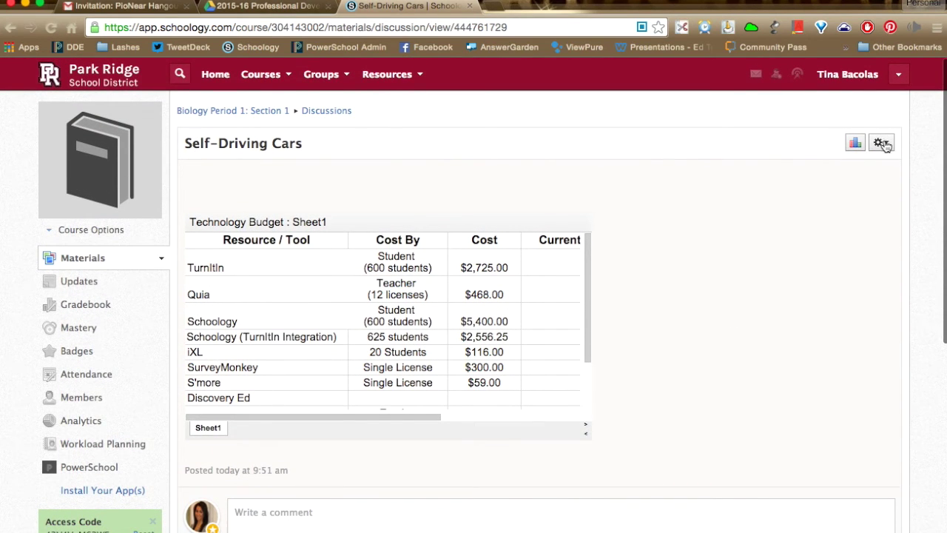
Step: Open the Self-Driving Cars discussion for editing and open the media settings of the embedded spreadsheet
{"action": "left_click", "coordinate": [885, 144]}
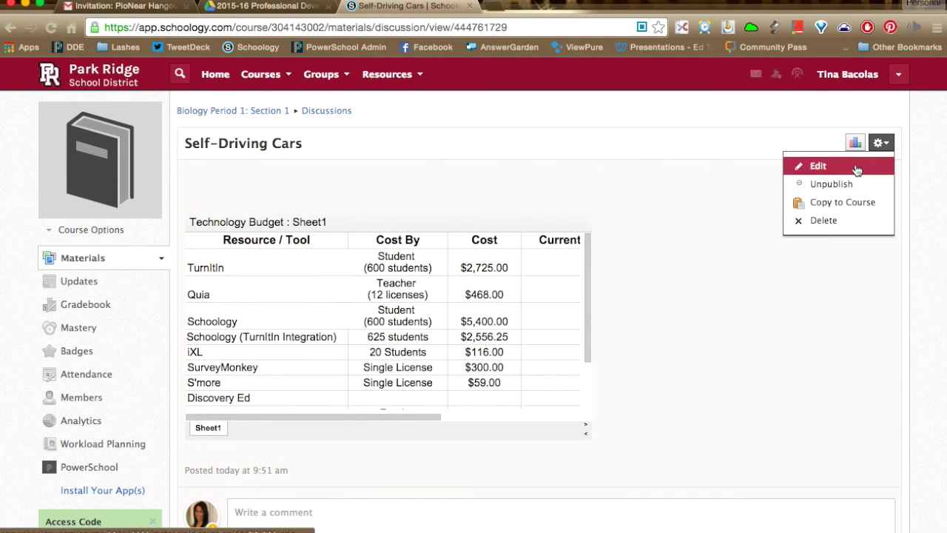
{"action": "left_click", "coordinate": [857, 167]}
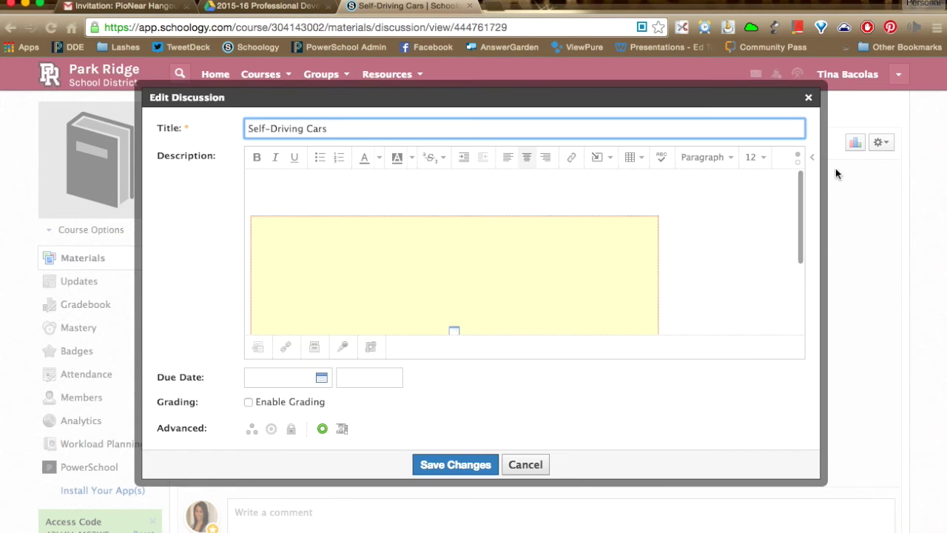
{"action": "scroll", "coordinate": [662, 223], "scroll_direction": "down", "scroll_amount": 2}
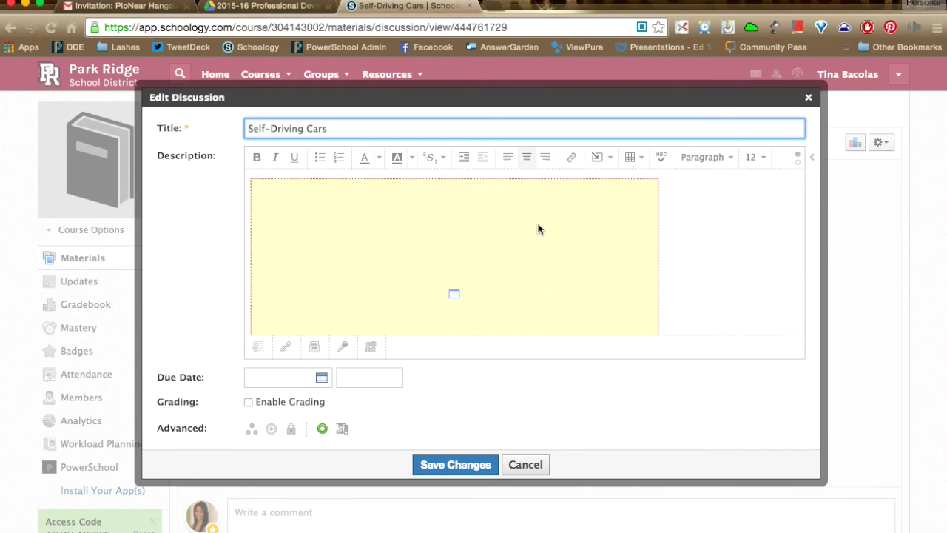
{"action": "left_click", "coordinate": [401, 236]}
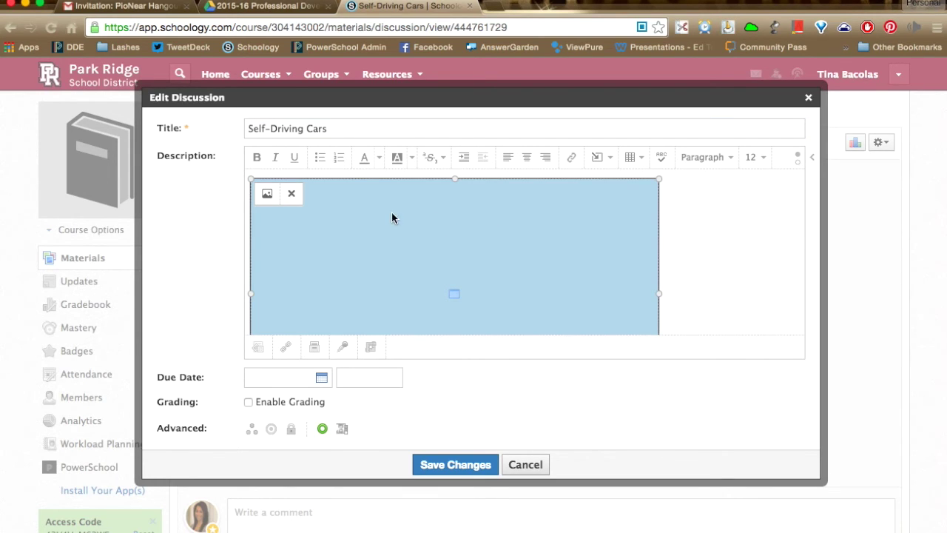
{"action": "left_click", "coordinate": [267, 195]}
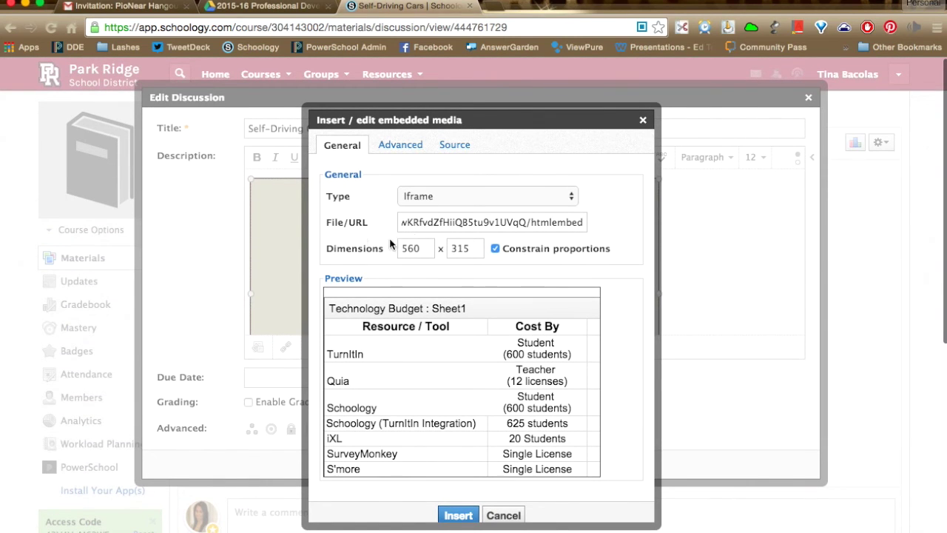
Step: Set the embedded spreadsheet's width to 800 with proportions constrained
{"action": "left_click", "coordinate": [429, 250]}
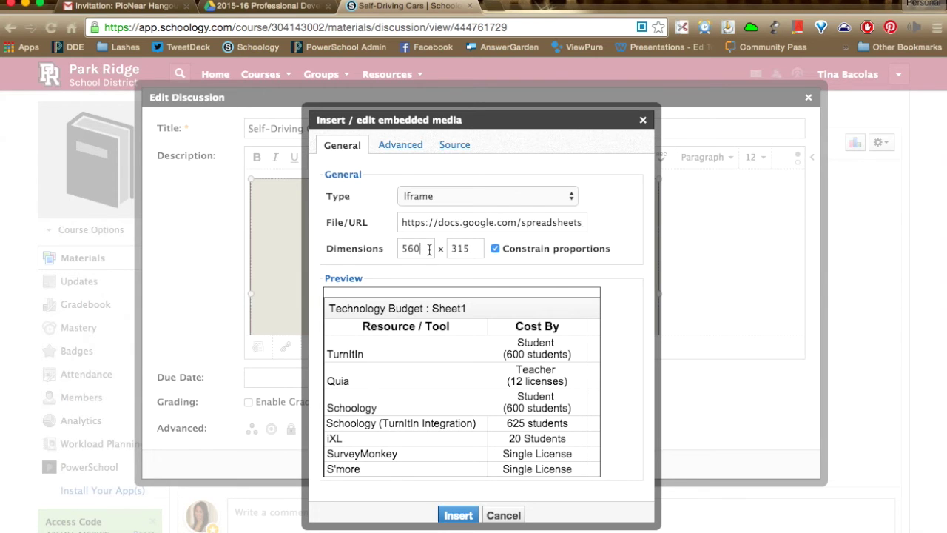
{"action": "left_click_drag", "start_coordinate": [429, 249], "coordinate": [398, 249]}
{"action": "type", "text": "800"}
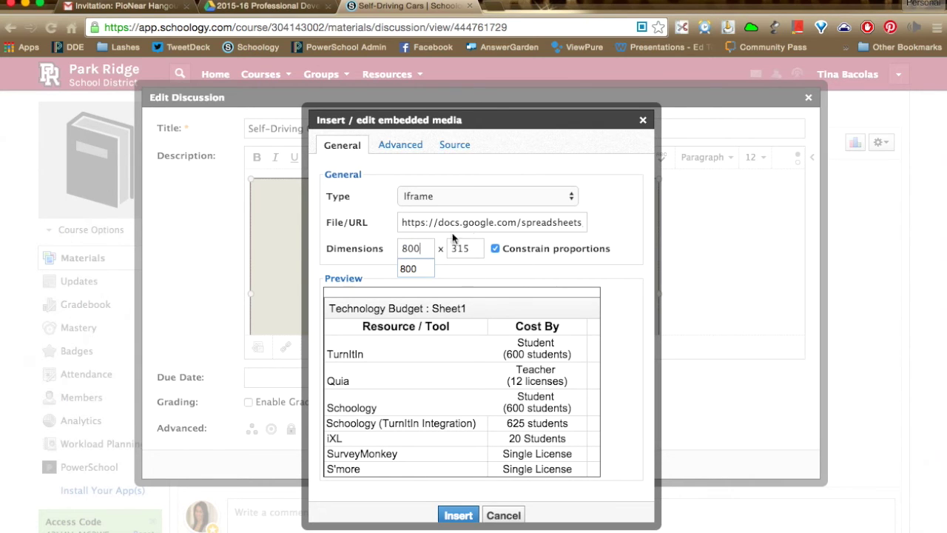
{"action": "key", "text": "Tab"}
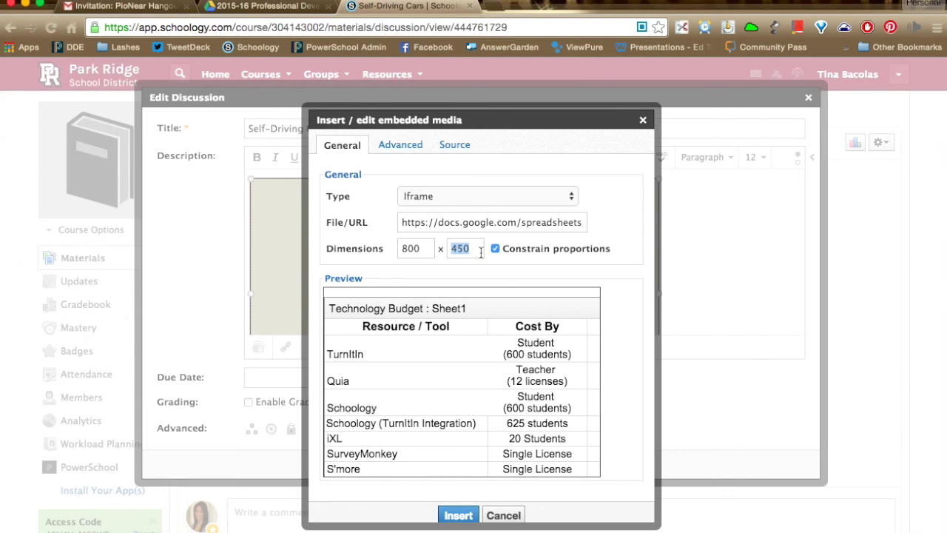
Step: Set the embedded spreadsheet's width to 900 with proportions constrained, then apply it and save the discussion
{"action": "left_click", "coordinate": [425, 247]}
{"action": "left_click_drag", "start_coordinate": [426, 248], "coordinate": [387, 242]}
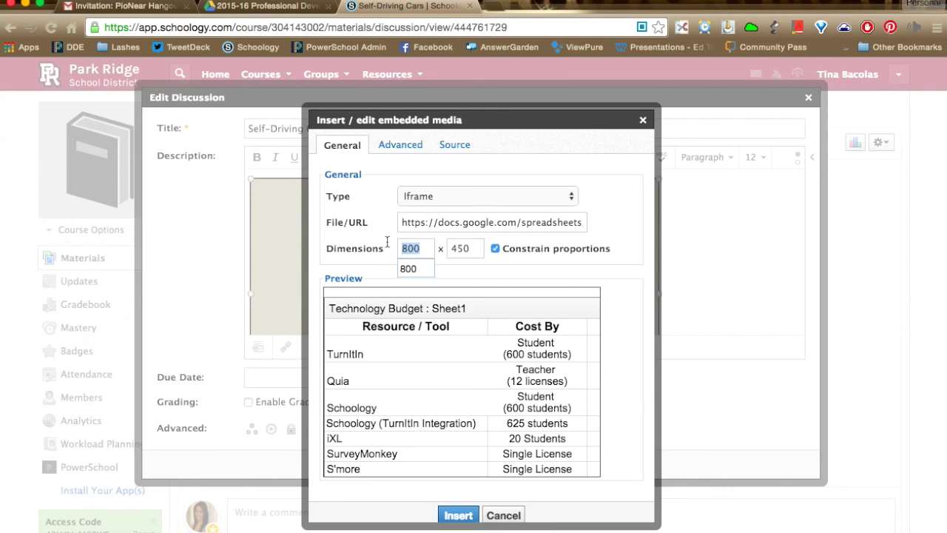
{"action": "type", "text": "900"}
{"action": "key", "text": "Tab"}
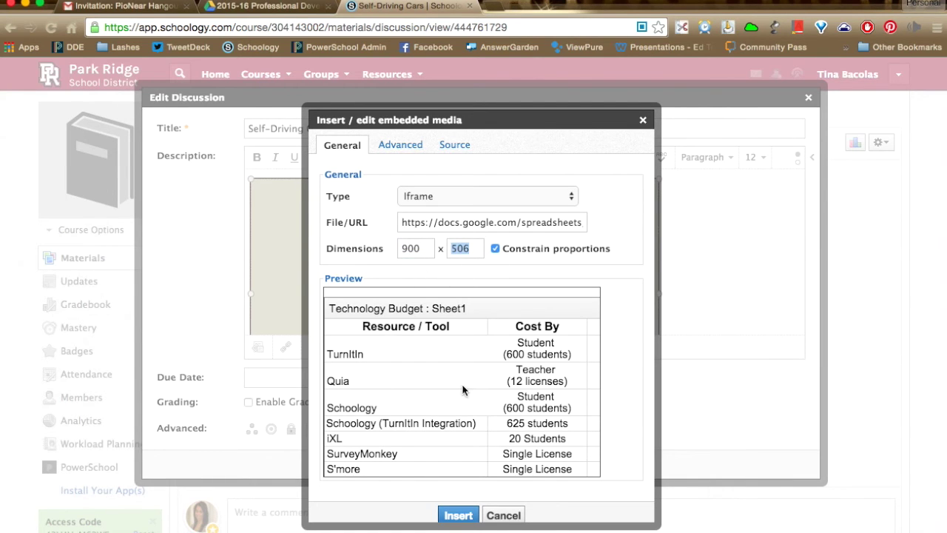
{"action": "scroll", "coordinate": [463, 387], "scroll_direction": "down", "scroll_amount": 3}
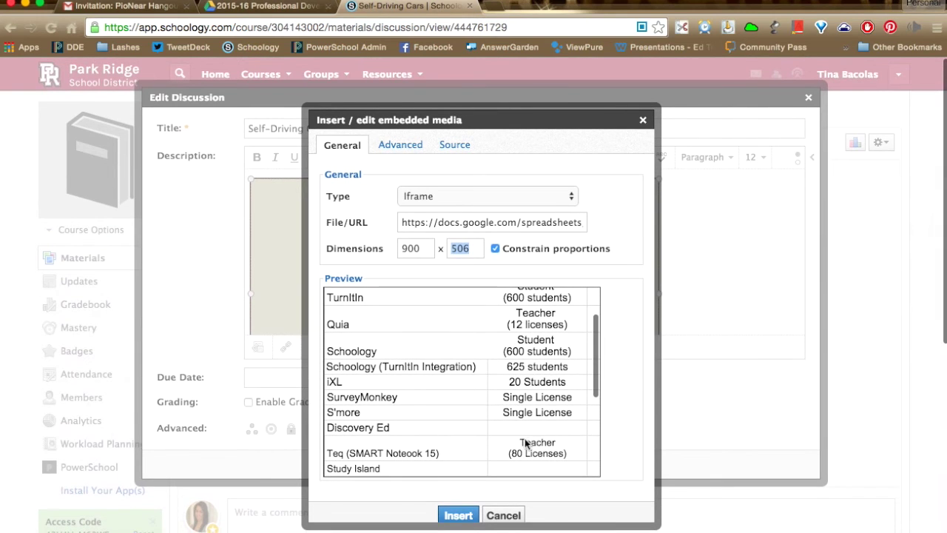
{"action": "scroll", "coordinate": [653, 364], "scroll_direction": "down", "scroll_amount": 2}
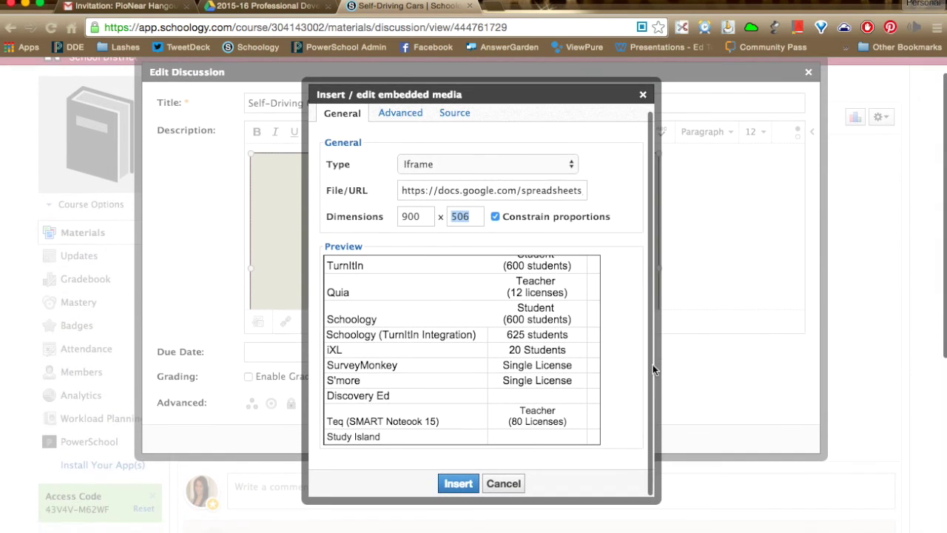
{"action": "left_click", "coordinate": [473, 483]}
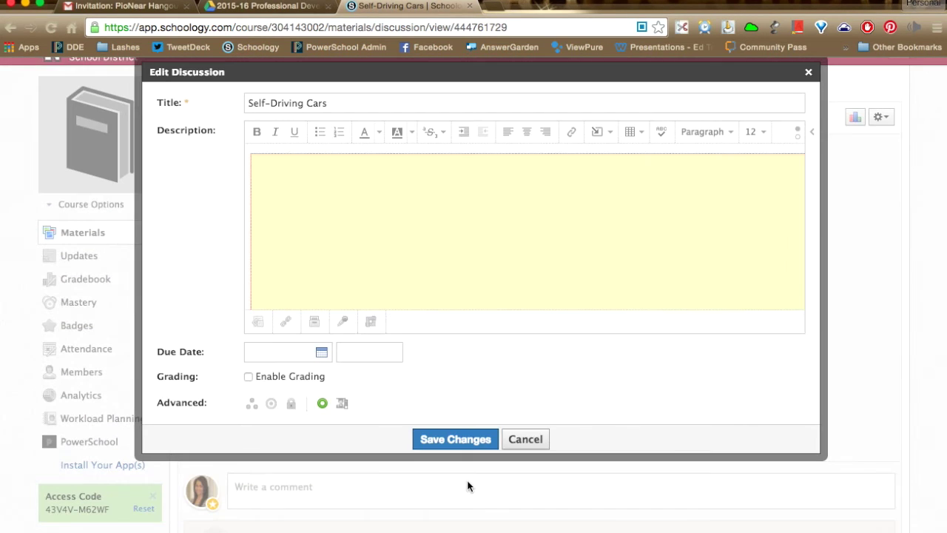
{"action": "left_click", "coordinate": [456, 439]}
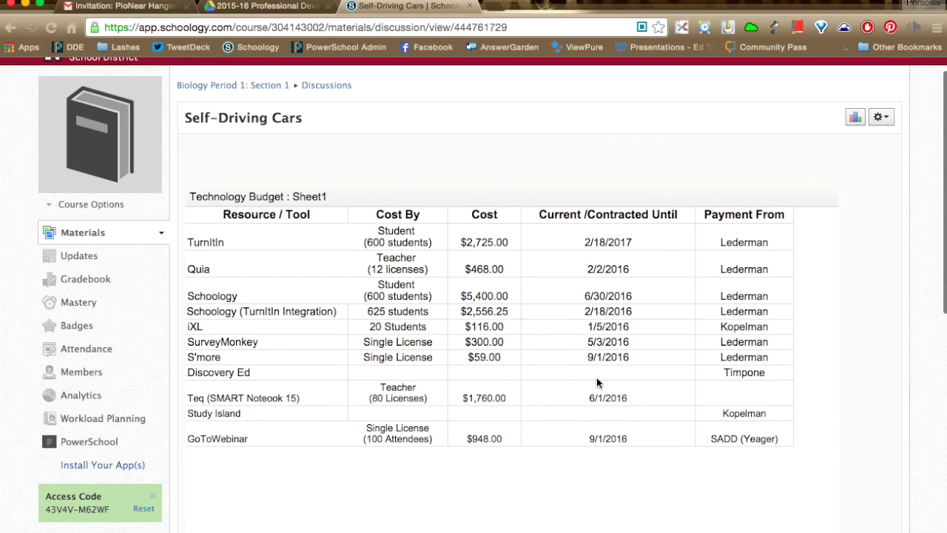
Step: Examine how the resized Technology Budget spreadsheet fits on the Self-Driving Cars discussion page
{"action": "scroll", "coordinate": [596, 377], "scroll_direction": "down", "scroll_amount": 1}
{"action": "scroll", "coordinate": [466, 262], "scroll_direction": "up", "scroll_amount": 3}
{"action": "scroll", "coordinate": [472, 263], "scroll_direction": "down", "scroll_amount": 3}
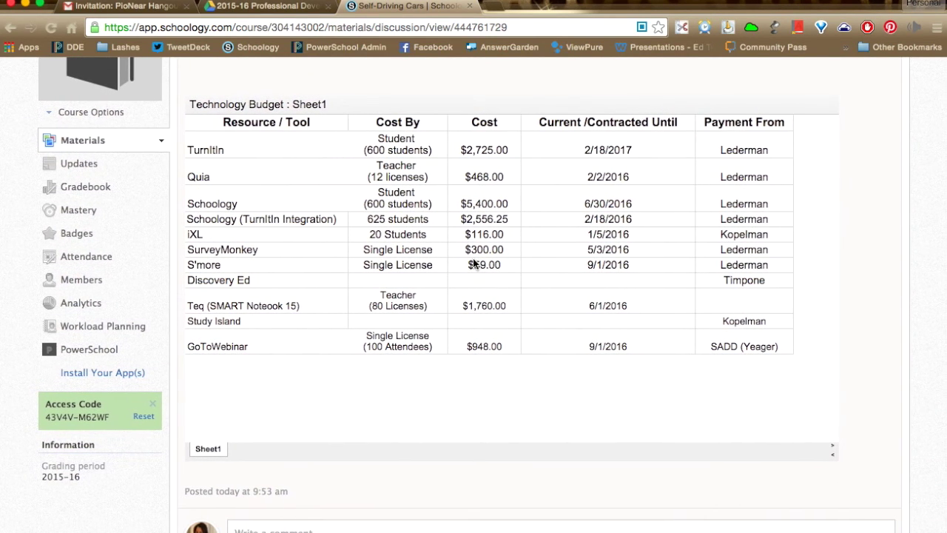
{"action": "scroll", "coordinate": [473, 263], "scroll_direction": "up", "scroll_amount": 2}
{"action": "scroll", "coordinate": [473, 258], "scroll_direction": "down", "scroll_amount": 1}
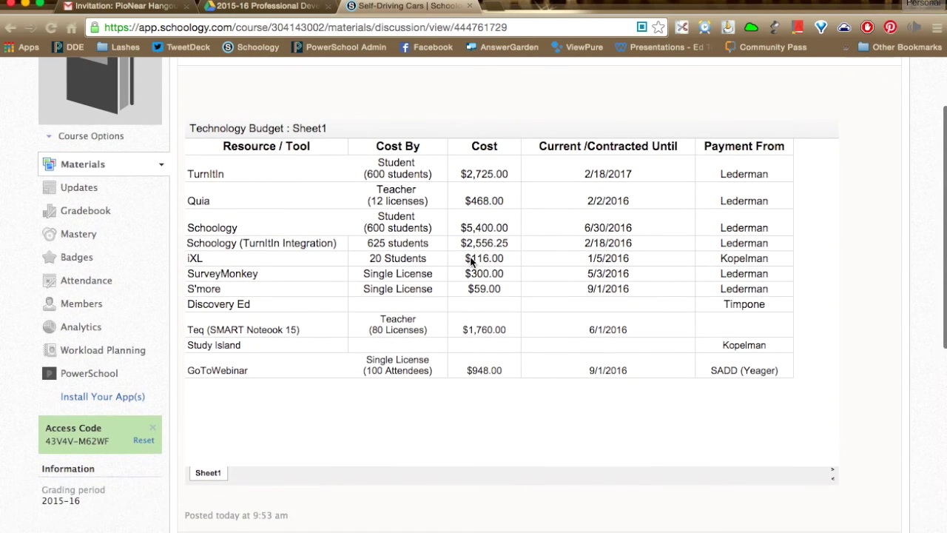
{"action": "scroll", "coordinate": [471, 261], "scroll_direction": "down", "scroll_amount": 1}
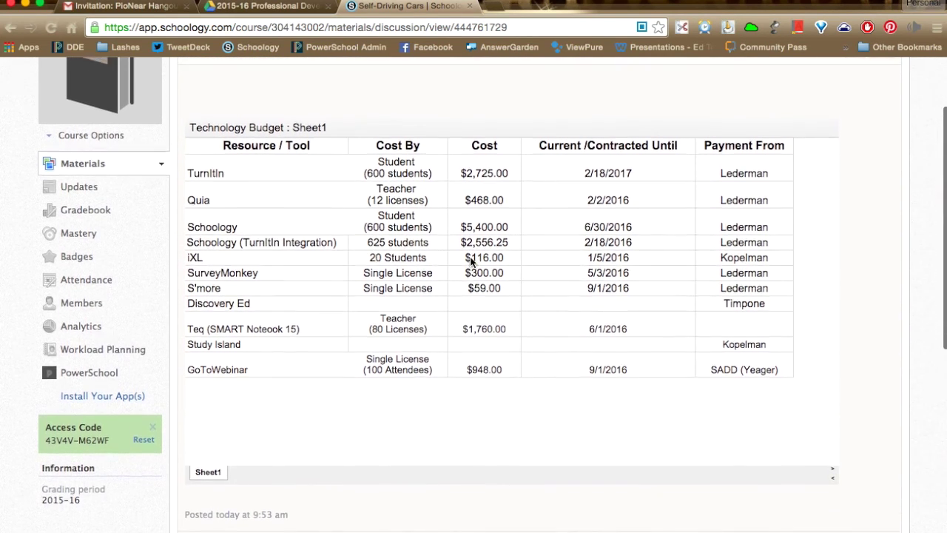
{"action": "scroll", "coordinate": [471, 262], "scroll_direction": "up", "scroll_amount": 2}
{"action": "scroll", "coordinate": [691, 256], "scroll_direction": "down", "scroll_amount": 1}
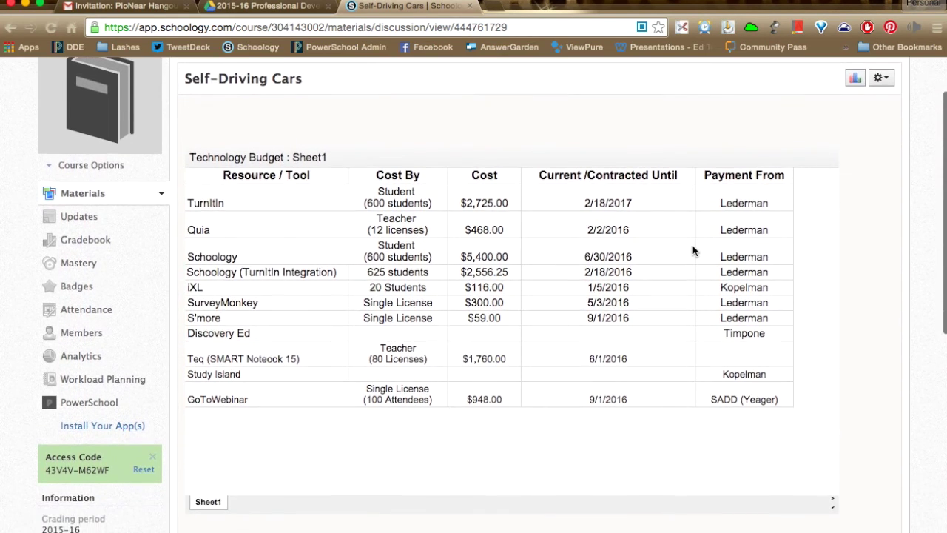
{"action": "scroll", "coordinate": [742, 229], "scroll_direction": "up", "scroll_amount": 2}
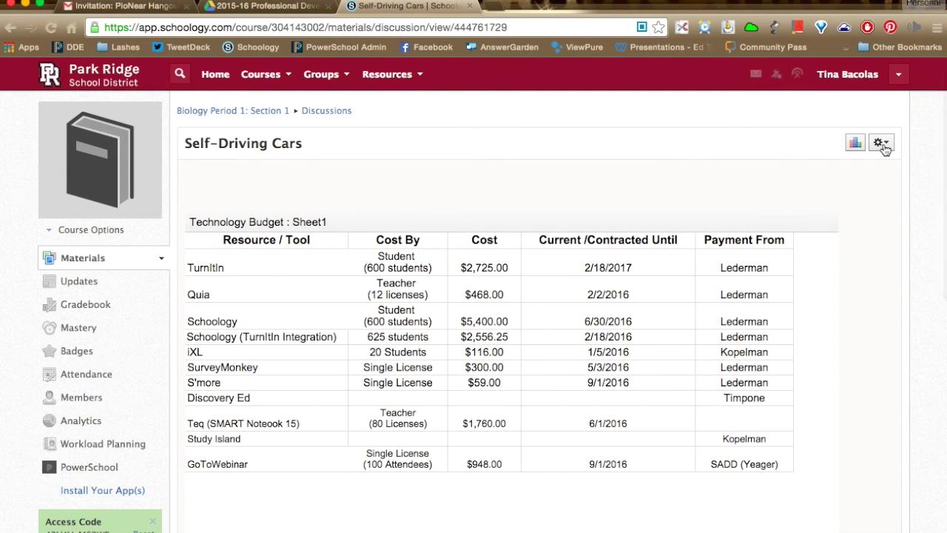
Step: Remove the embedded spreadsheet from the Self-Driving Cars discussion's description and show the content types that can be inserted
{"action": "left_click", "coordinate": [883, 144]}
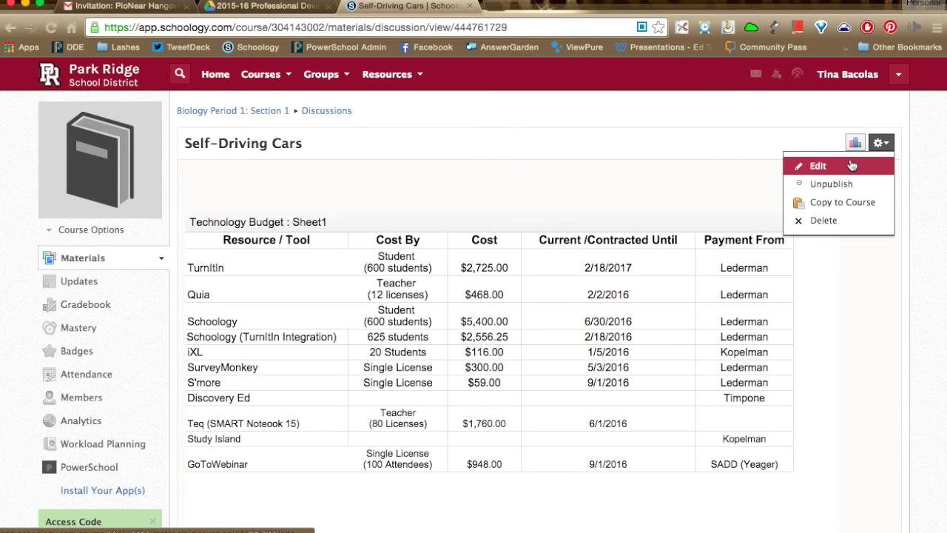
{"action": "left_click", "coordinate": [851, 166]}
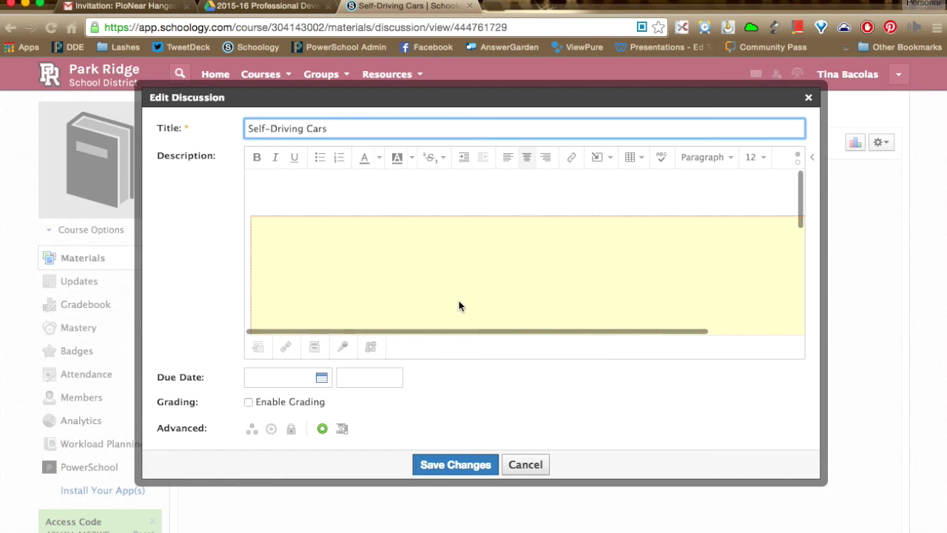
{"action": "left_click", "coordinate": [486, 277]}
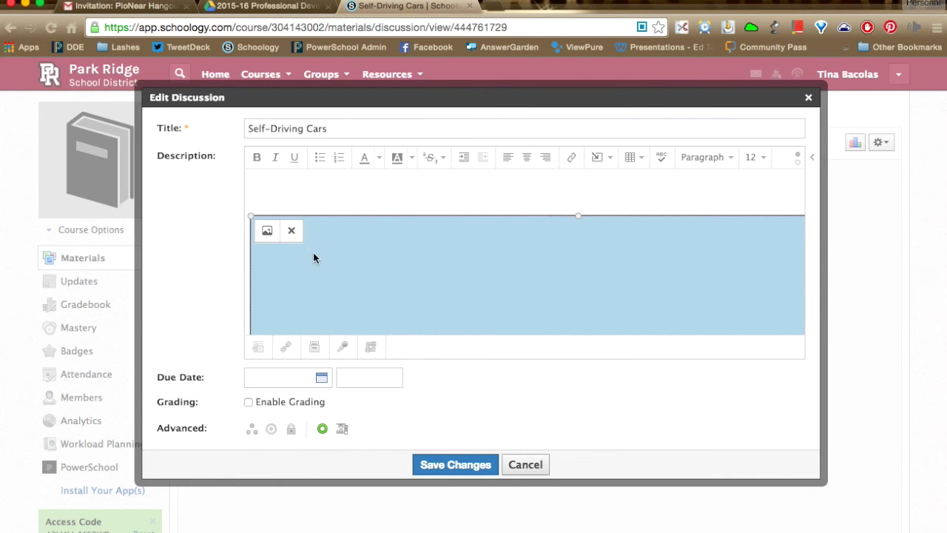
{"action": "left_click", "coordinate": [293, 230]}
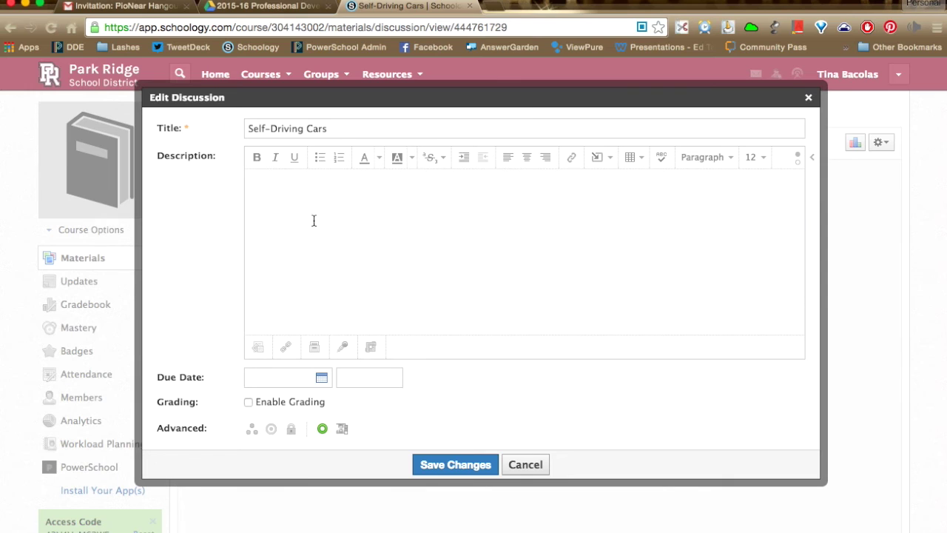
{"action": "left_click", "coordinate": [609, 160]}
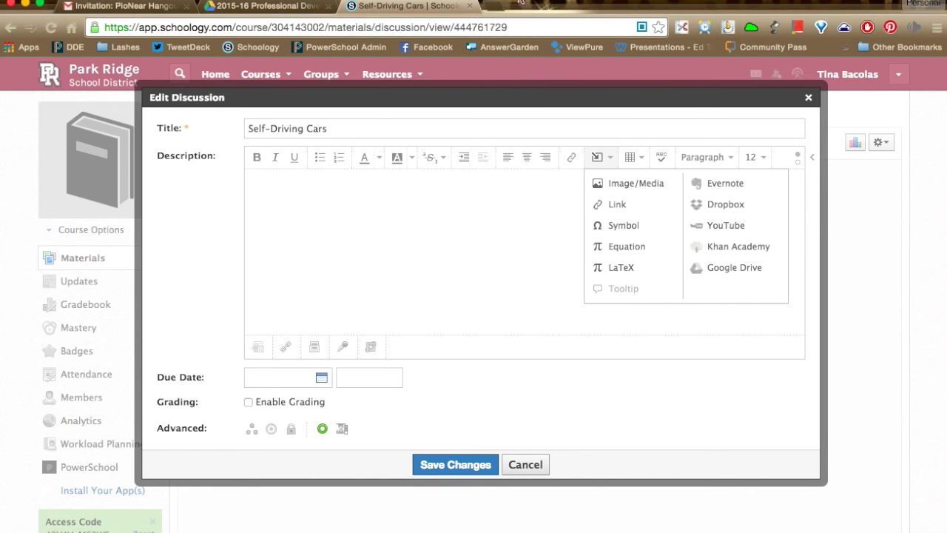
Step: Open maps.google.com in a new browser tab and search for Baltimore, MD
{"action": "left_click", "coordinate": [494, 9]}
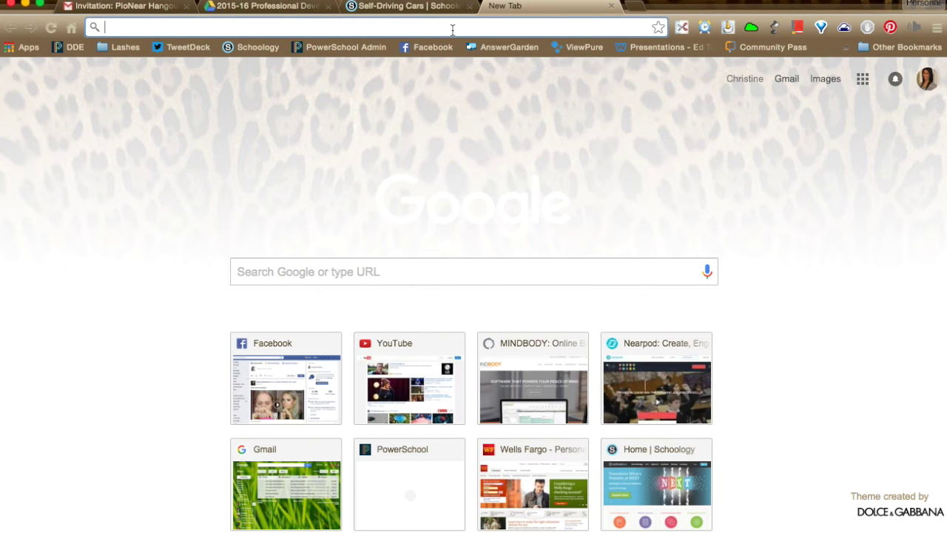
{"action": "type", "text": "maps.google.com"}
{"action": "key", "text": "Return"}
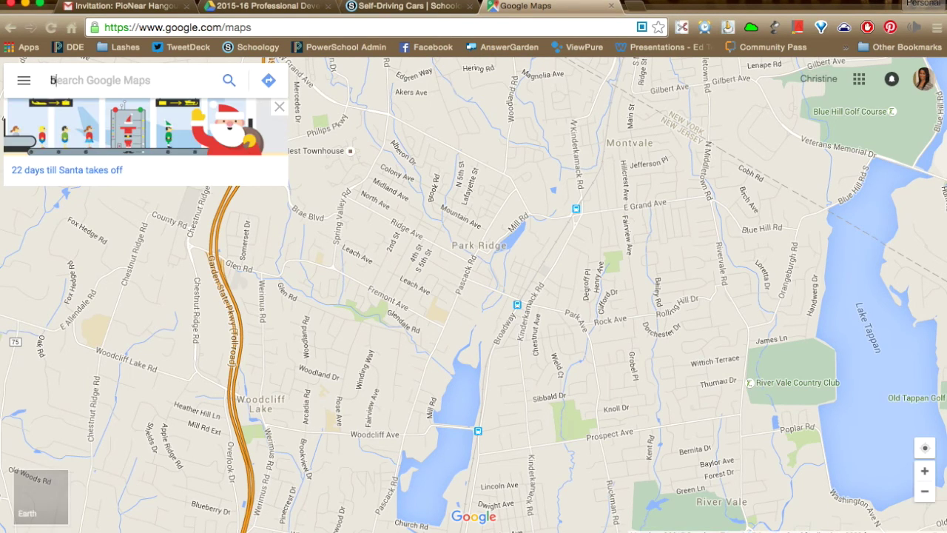
{"action": "type", "text": "baltimore, MS"}
{"action": "key", "text": "BackSpace"}
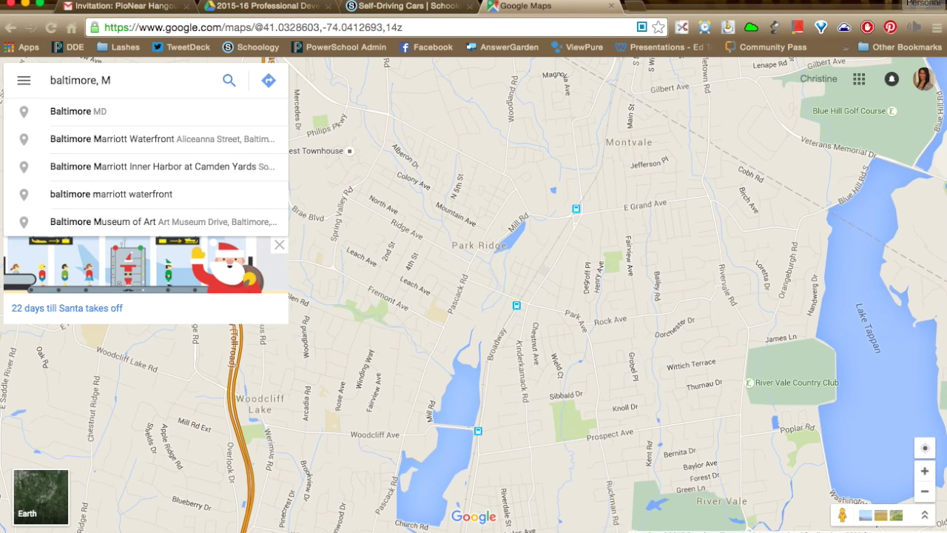
{"action": "key", "text": "Down"}
{"action": "key", "text": "Return"}
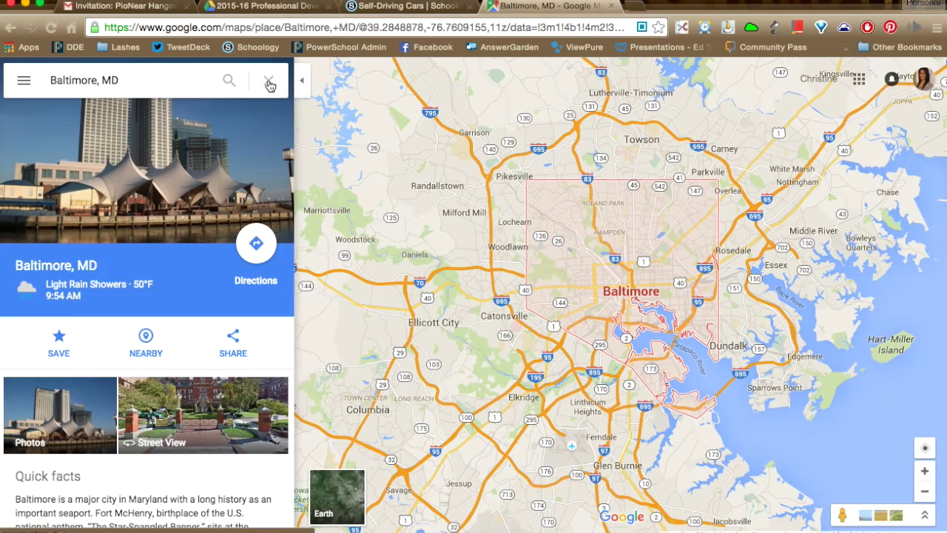
Step: Clear the Baltimore search, zoom in on the city, and preview the Earth view before returning to the map view
{"action": "left_click", "coordinate": [269, 83]}
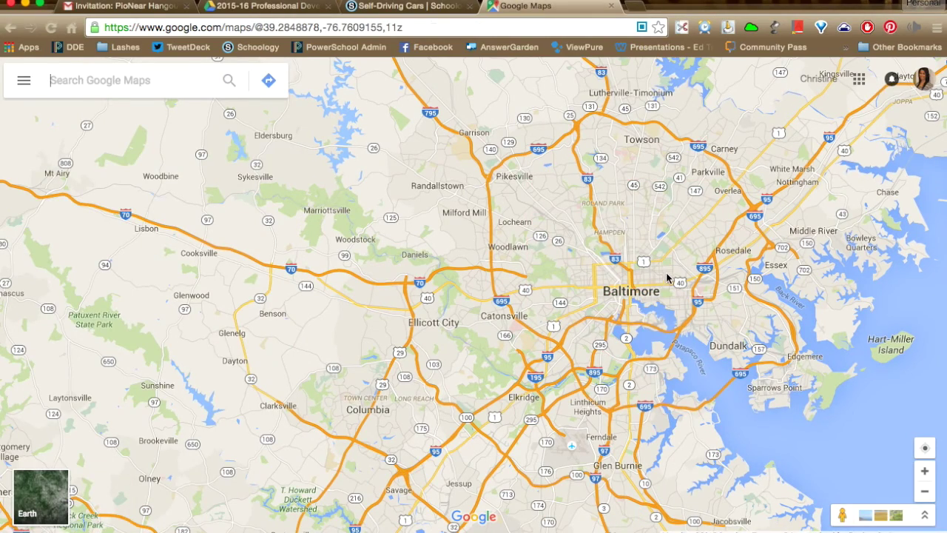
{"action": "scroll", "coordinate": [665, 274], "scroll_direction": "up", "scroll_amount": 2}
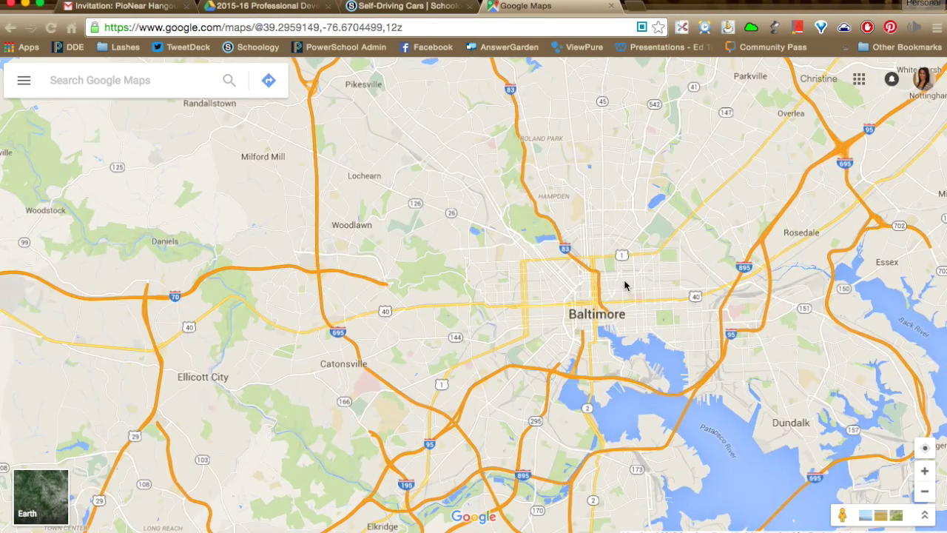
{"action": "scroll", "coordinate": [624, 289], "scroll_direction": "up", "scroll_amount": 2}
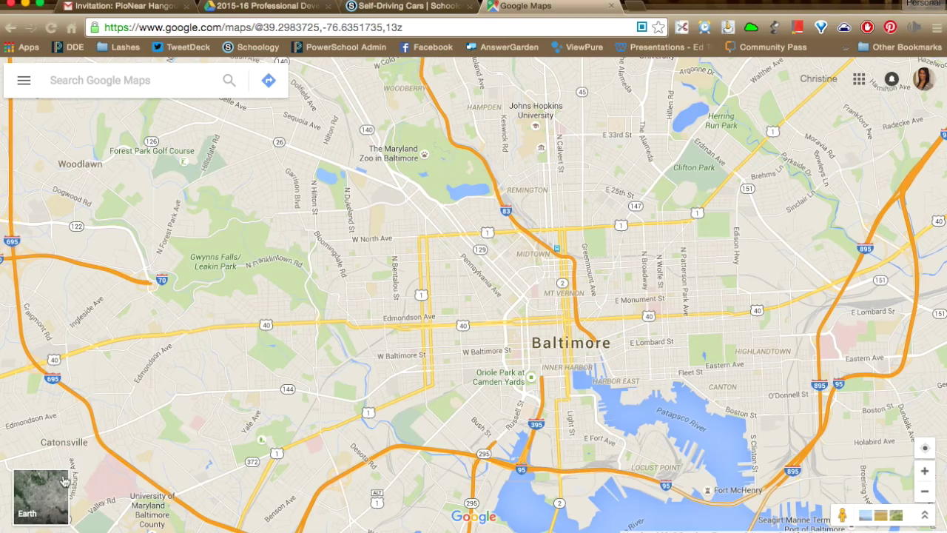
{"action": "left_click", "coordinate": [41, 497]}
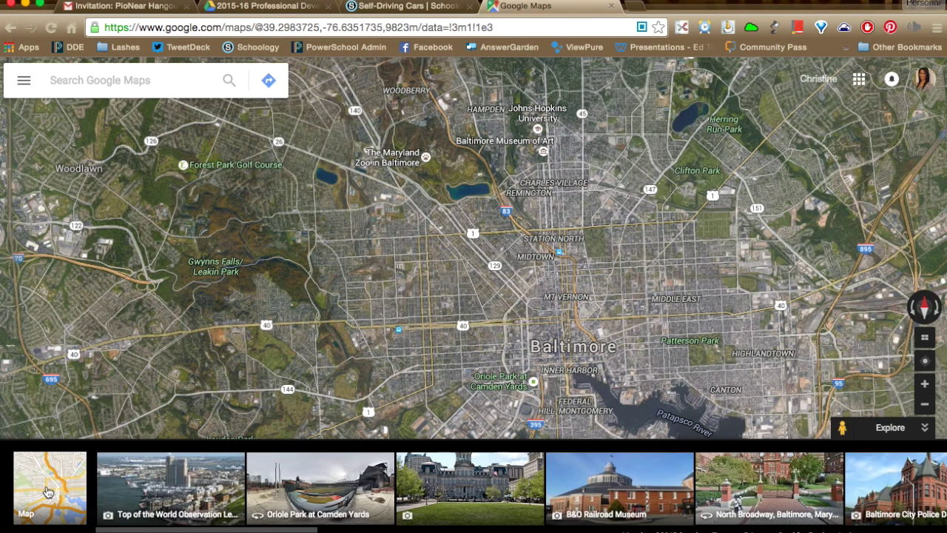
{"action": "left_click", "coordinate": [48, 492]}
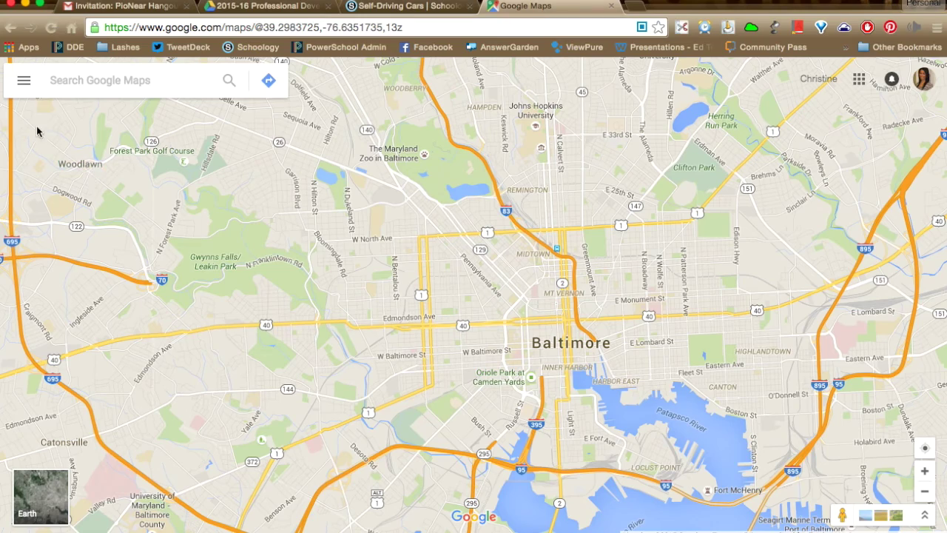
Step: Copy the medium-size embed code for the Baltimore map and close the sharing dialog
{"action": "left_click", "coordinate": [23, 83]}
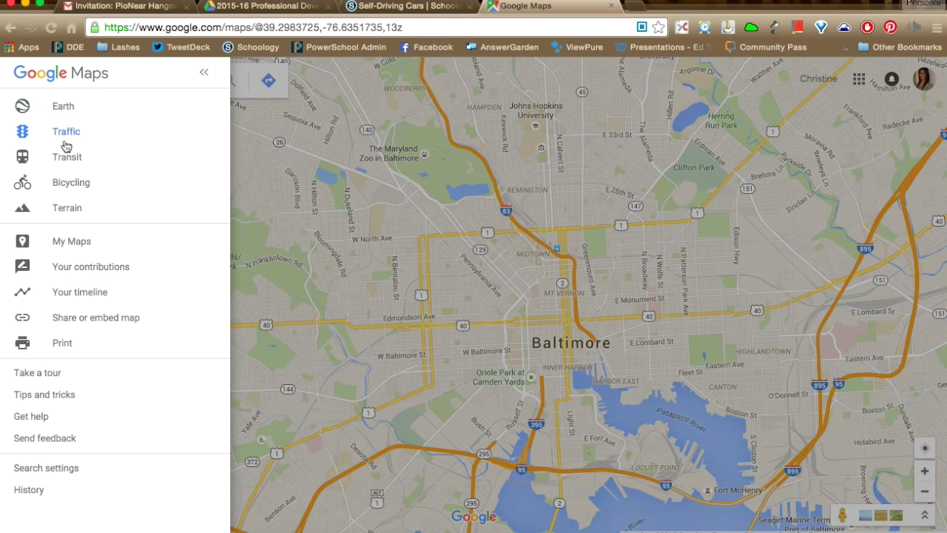
{"action": "left_click", "coordinate": [81, 319]}
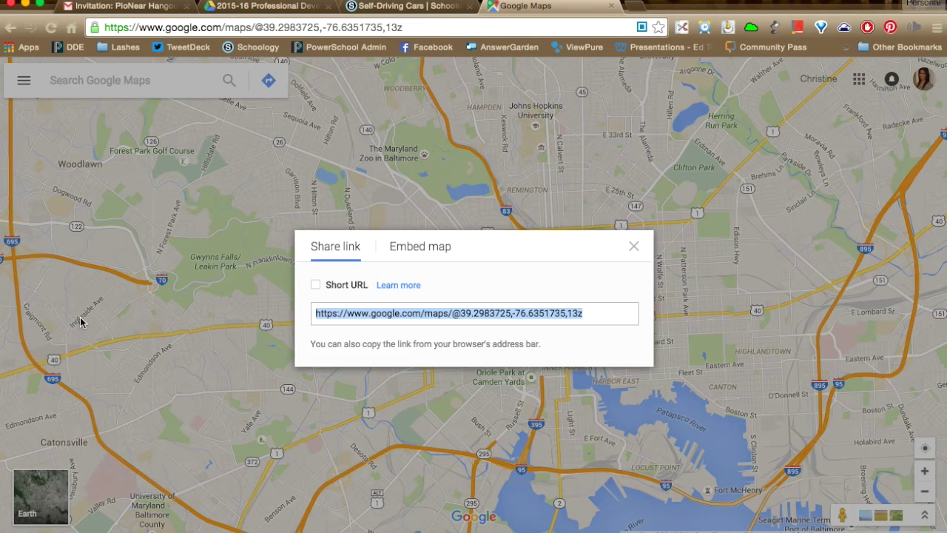
{"action": "left_click", "coordinate": [418, 247]}
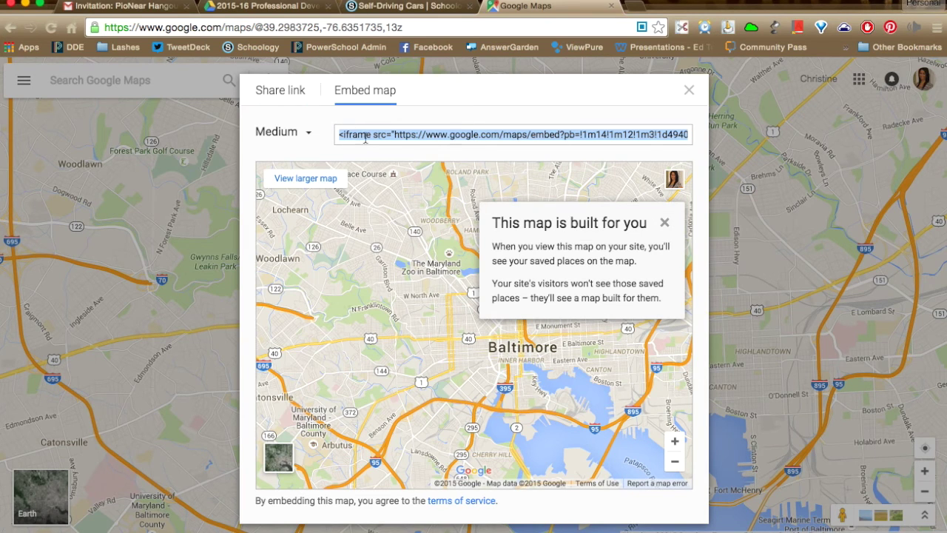
{"action": "left_click", "coordinate": [688, 91]}
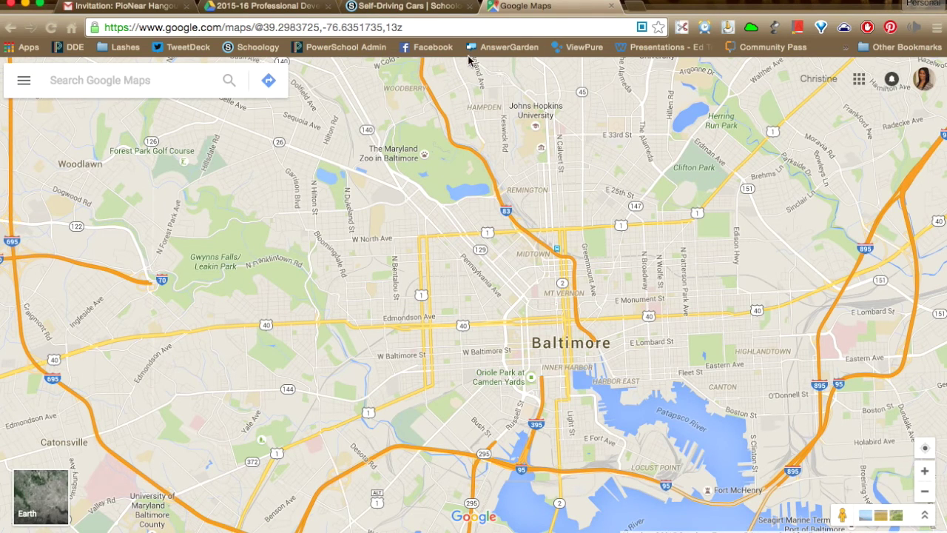
Step: Insert the copied map embed code as web media in the Self-Driving Cars discussion's description in Schoology and save the changes
{"action": "left_click", "coordinate": [426, 7]}
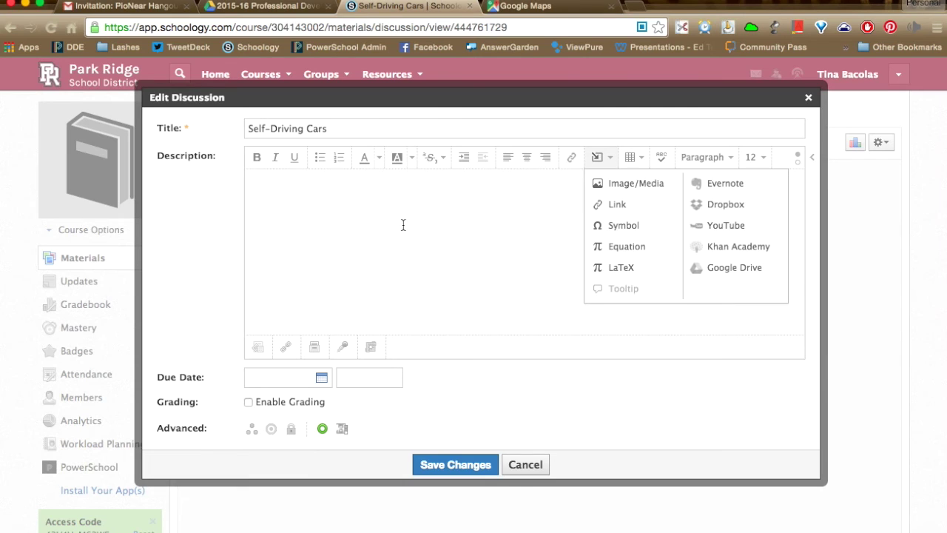
{"action": "left_click", "coordinate": [629, 186]}
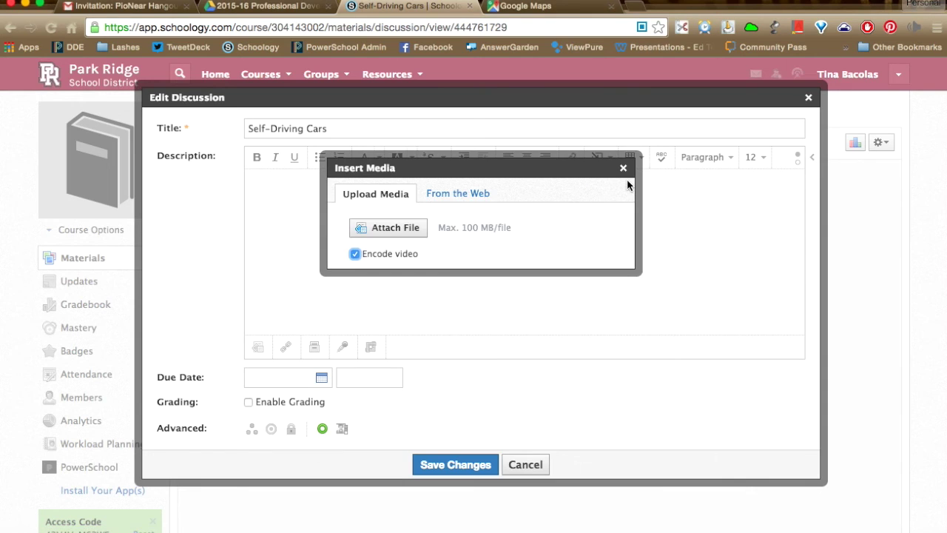
{"action": "left_click", "coordinate": [448, 193]}
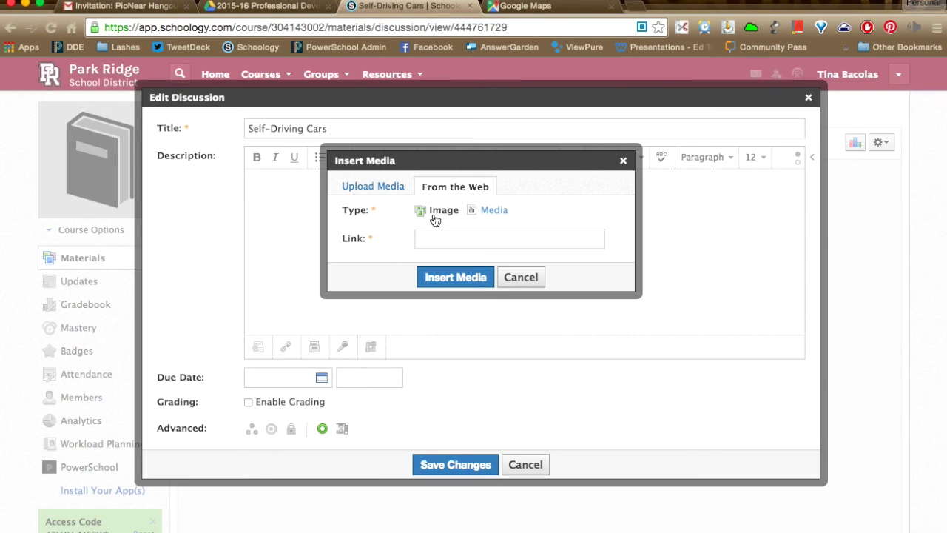
{"action": "left_click", "coordinate": [489, 212]}
{"action": "left_click", "coordinate": [433, 235]}
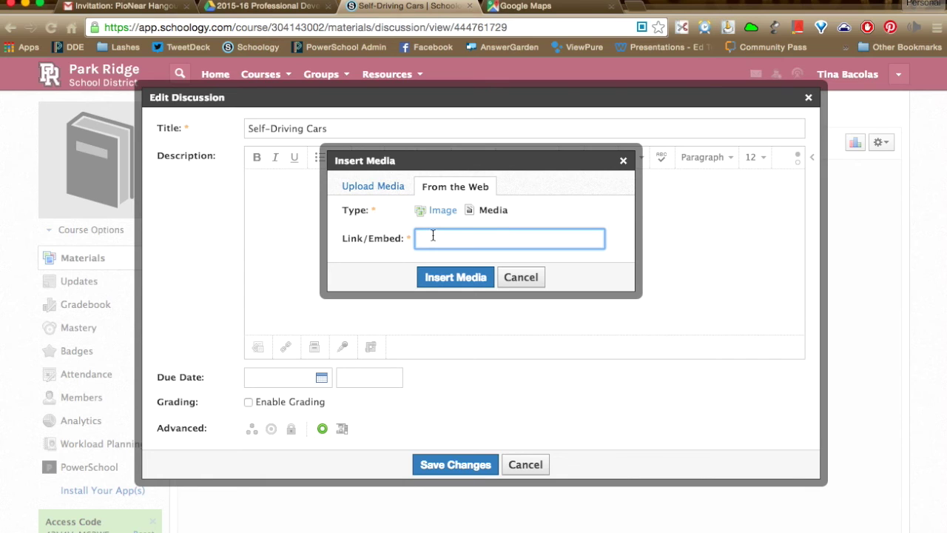
{"action": "key", "text": "ctrl+v"}
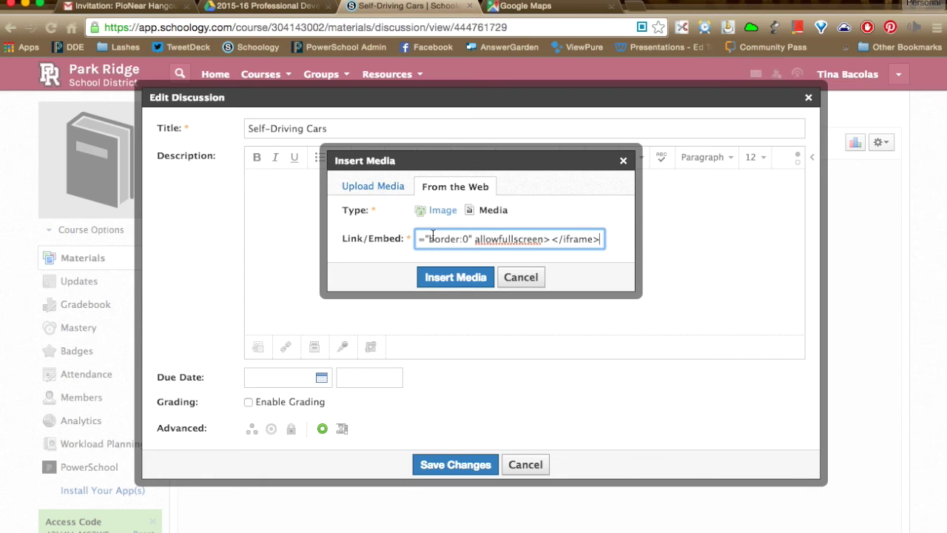
{"action": "left_click", "coordinate": [455, 278]}
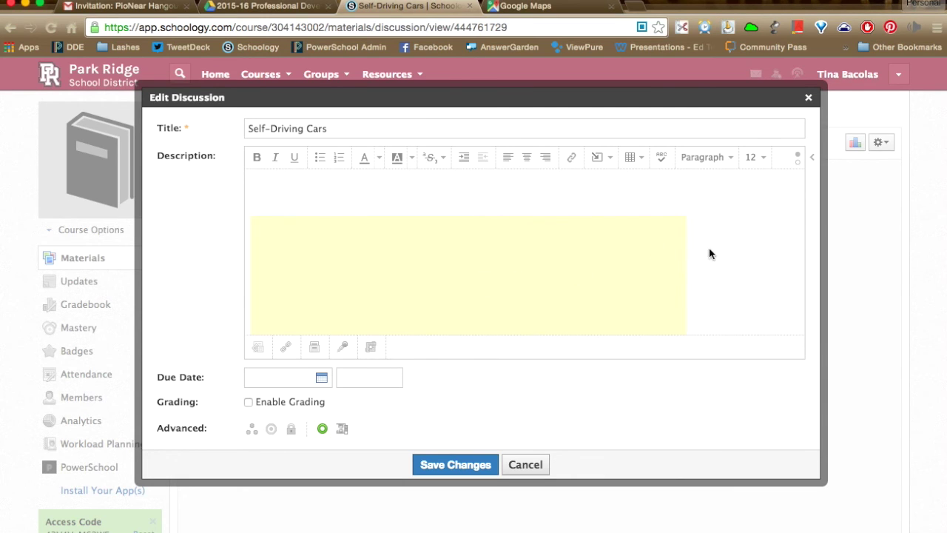
{"action": "left_click", "coordinate": [475, 465]}
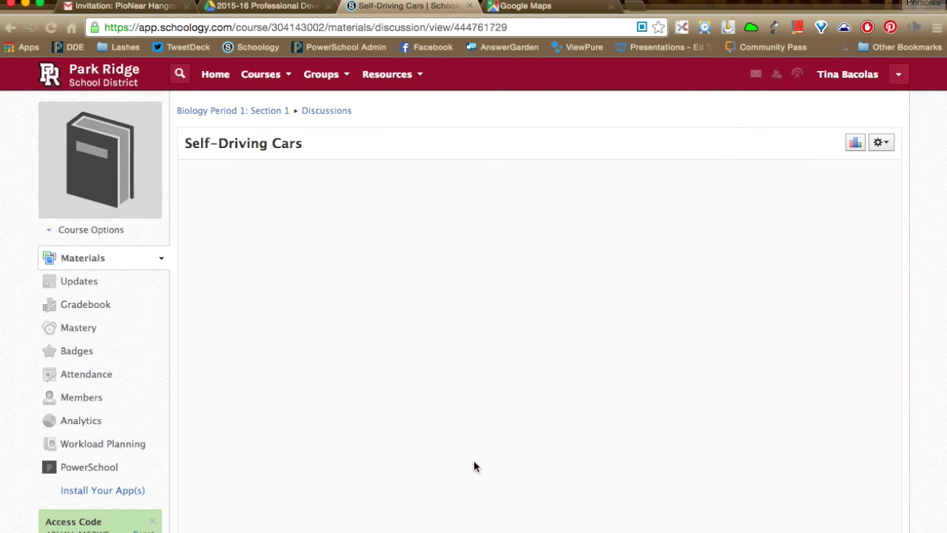
Step: Examine the embedded Baltimore map on the discussion page by panning it, zooming in and out, and previewing the satellite view
{"action": "scroll", "coordinate": [766, 363], "scroll_direction": "down", "scroll_amount": 4}
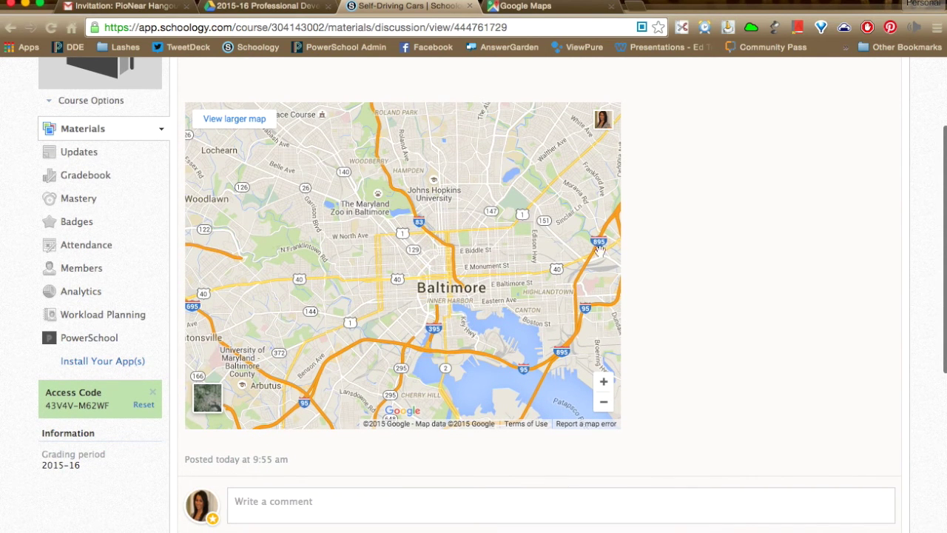
{"action": "scroll", "coordinate": [650, 261], "scroll_direction": "down", "scroll_amount": 1}
{"action": "scroll", "coordinate": [650, 261], "scroll_direction": "down", "scroll_amount": 1}
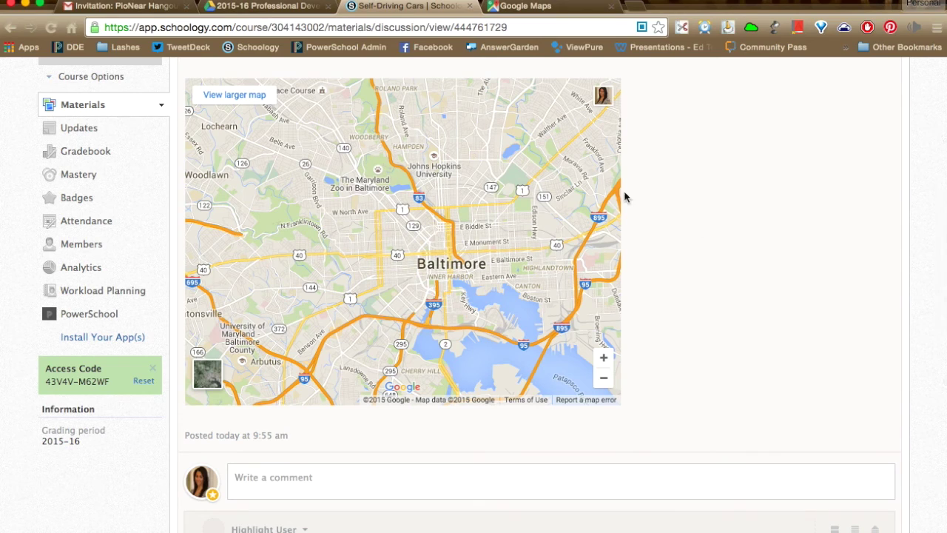
{"action": "left_click_drag", "start_coordinate": [525, 148], "coordinate": [373, 270]}
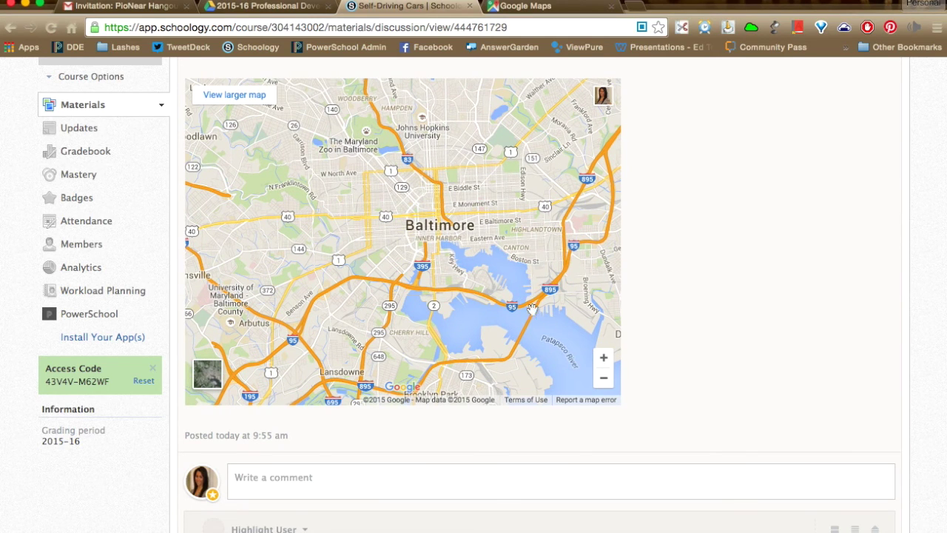
{"action": "left_click", "coordinate": [604, 359]}
{"action": "left_click", "coordinate": [604, 359]}
{"action": "left_click_drag", "start_coordinate": [513, 169], "coordinate": [397, 261]}
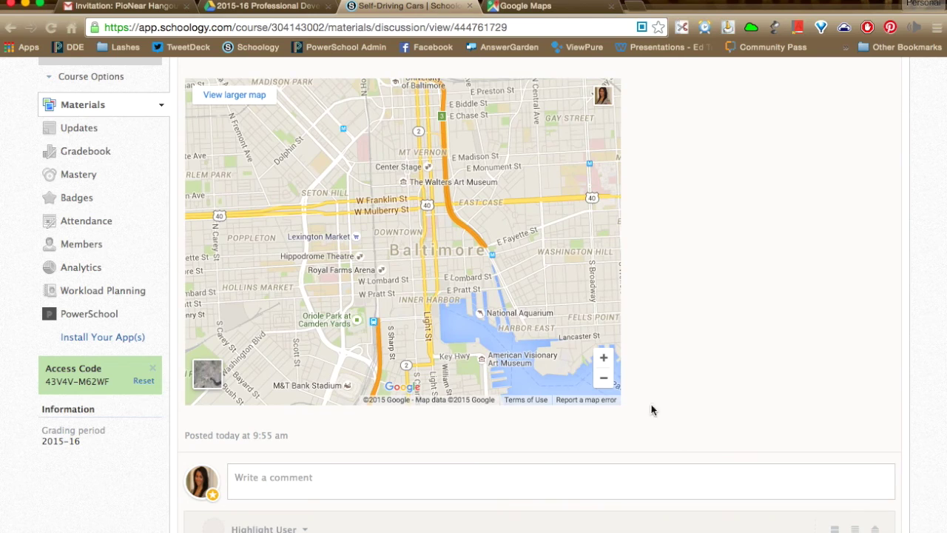
{"action": "left_click", "coordinate": [604, 378]}
{"action": "left_click", "coordinate": [604, 379]}
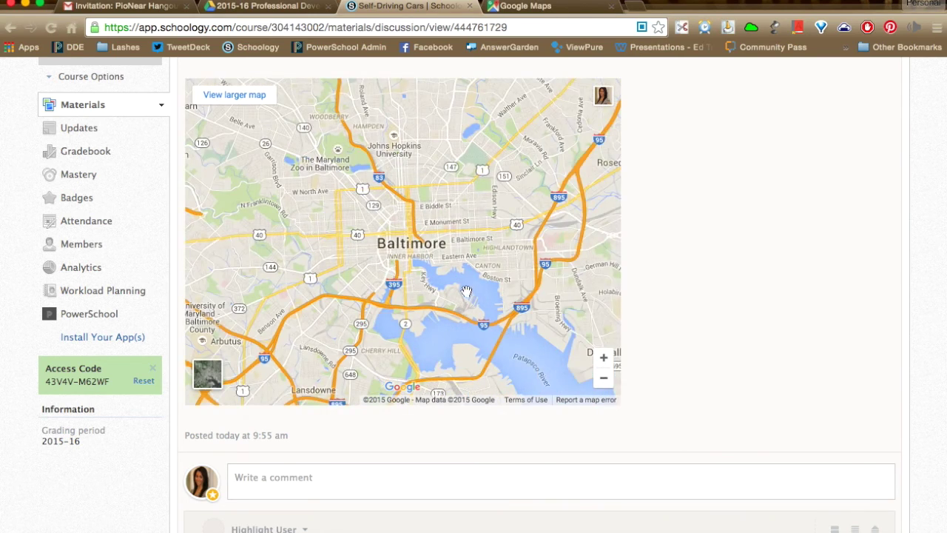
{"action": "left_click_drag", "start_coordinate": [422, 133], "coordinate": [625, 172]}
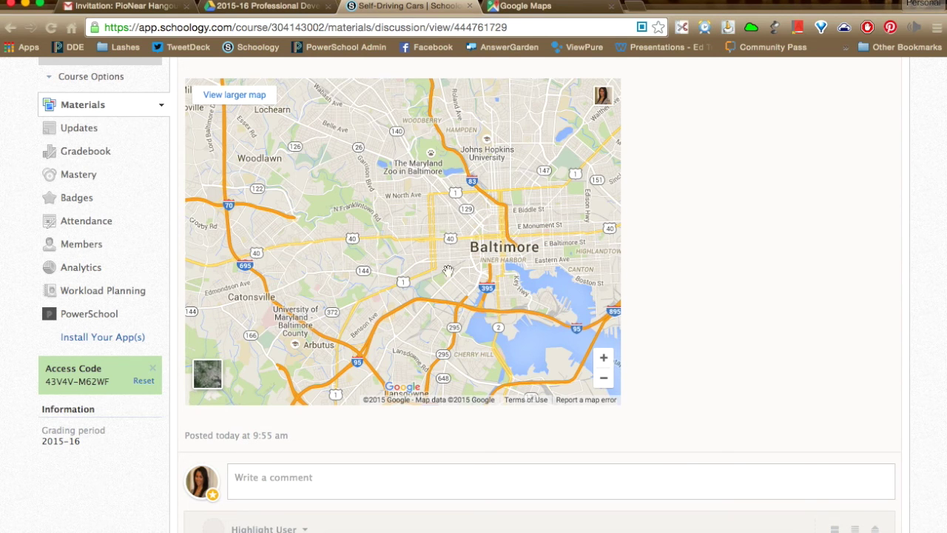
{"action": "left_click", "coordinate": [207, 374]}
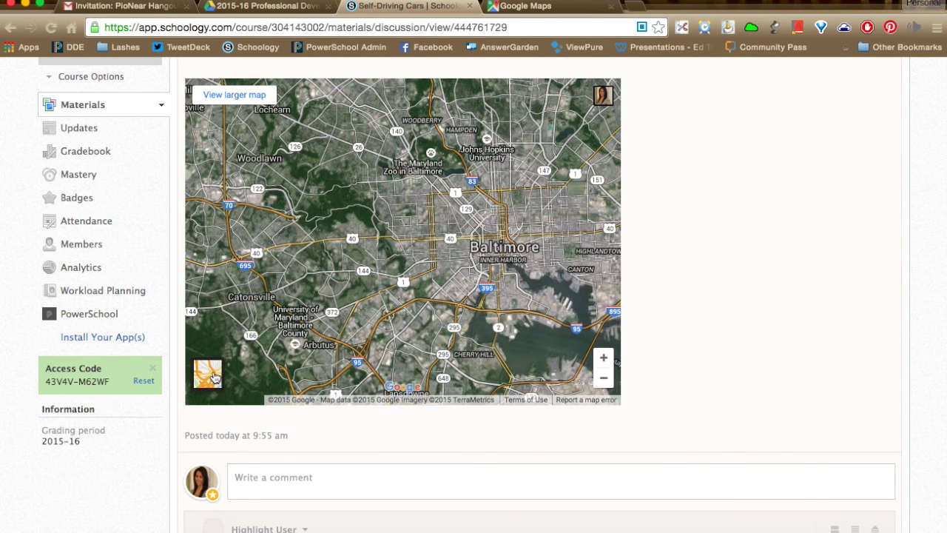
{"action": "left_click", "coordinate": [209, 374]}
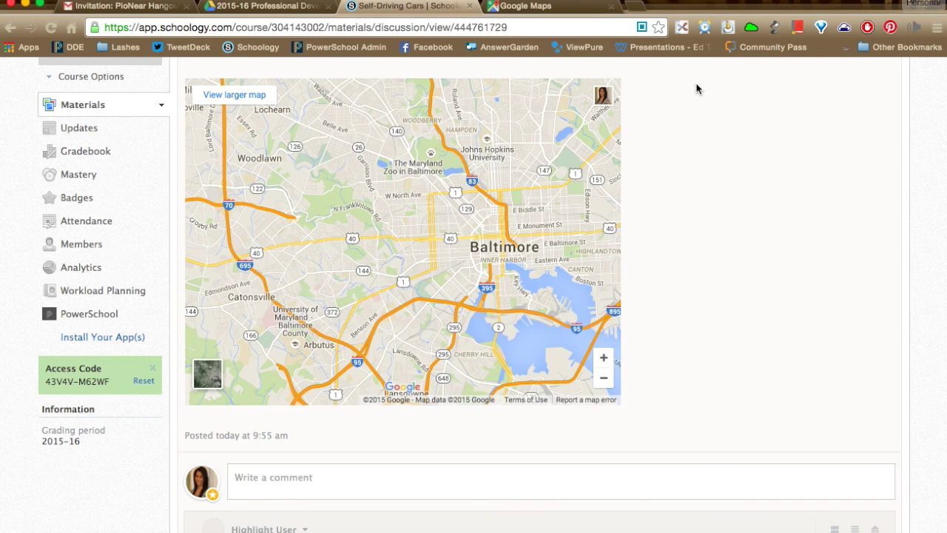
{"action": "scroll", "coordinate": [504, 408], "scroll_direction": "down", "scroll_amount": 2}
{"action": "scroll", "coordinate": [504, 409], "scroll_direction": "up", "scroll_amount": 2}
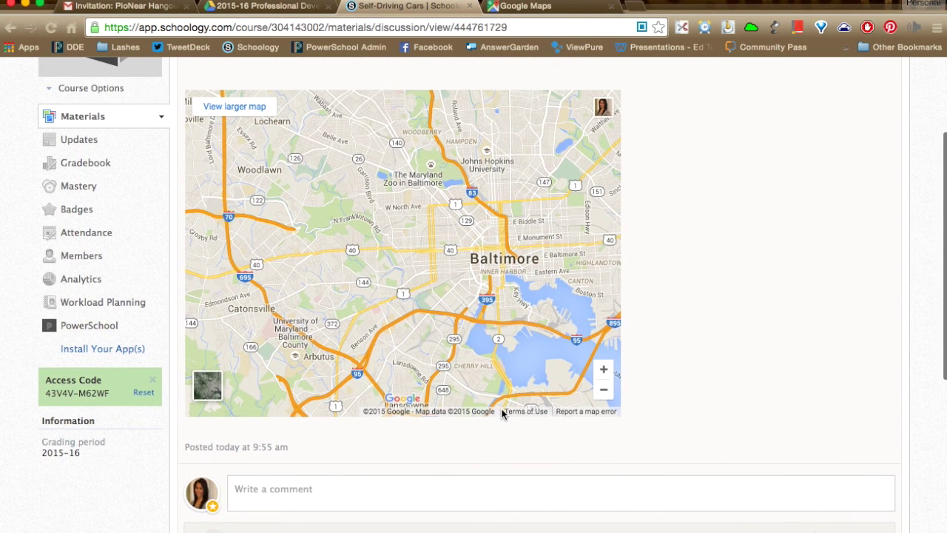
Step: Start a new comment beneath the embedded map on the Self-Driving Cars discussion
{"action": "scroll", "coordinate": [719, 336], "scroll_direction": "down", "scroll_amount": 5}
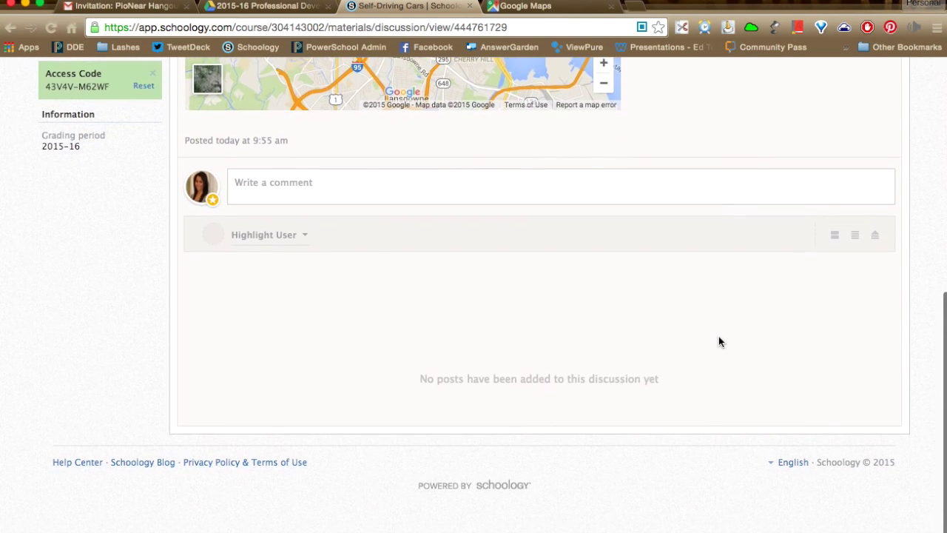
{"action": "scroll", "coordinate": [658, 168], "scroll_direction": "up", "scroll_amount": 1}
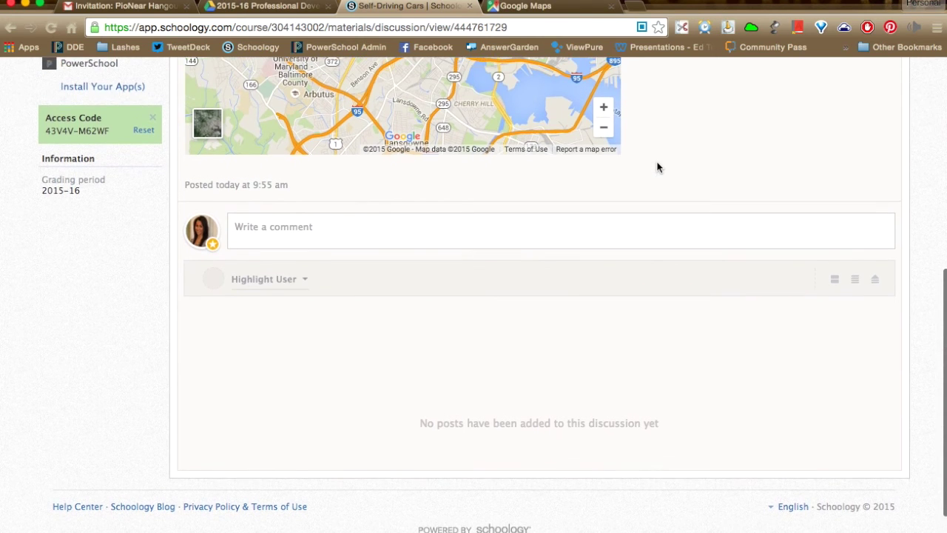
{"action": "scroll", "coordinate": [658, 167], "scroll_direction": "up", "scroll_amount": 1}
{"action": "scroll", "coordinate": [658, 168], "scroll_direction": "down", "scroll_amount": 1}
{"action": "left_click", "coordinate": [347, 270]}
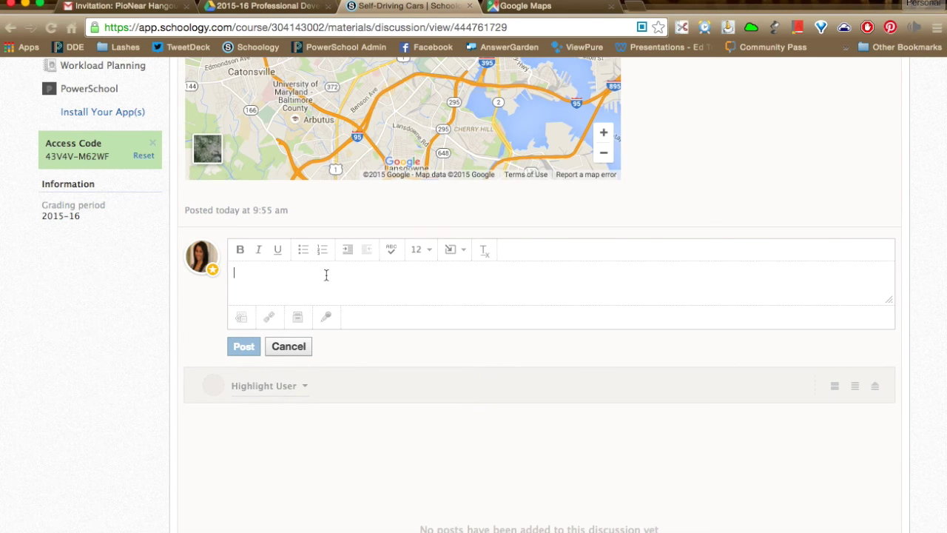
{"action": "scroll", "coordinate": [326, 275], "scroll_direction": "down", "scroll_amount": 1}
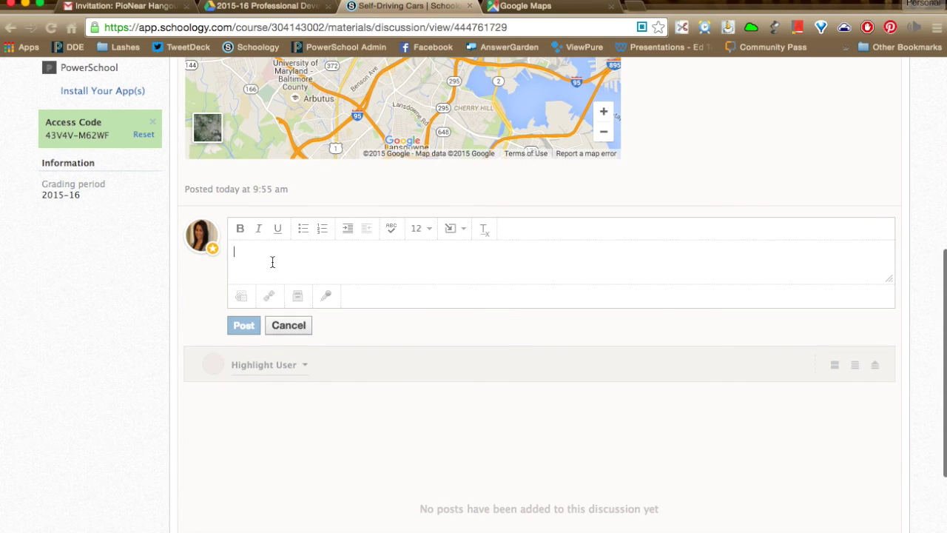
Step: Show the content types that can be inserted into the comment, and leave the comment text empty
{"action": "left_click", "coordinate": [452, 231]}
{"action": "left_click", "coordinate": [447, 234]}
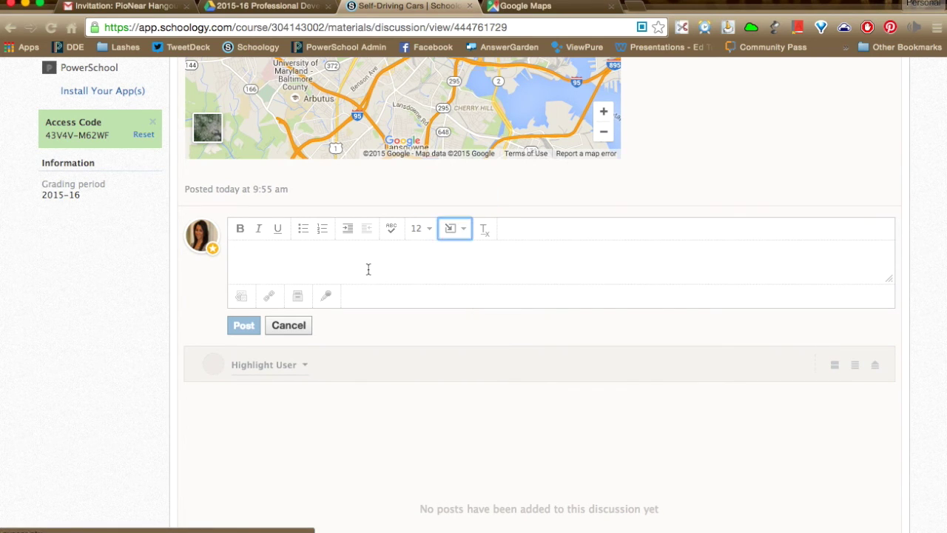
{"action": "left_click", "coordinate": [460, 231]}
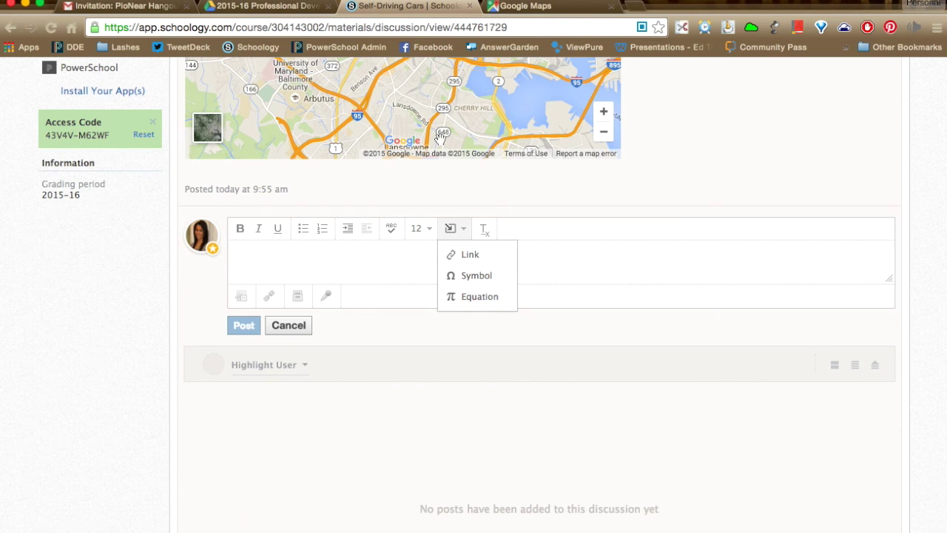
{"action": "scroll", "coordinate": [441, 139], "scroll_direction": "up", "scroll_amount": 1}
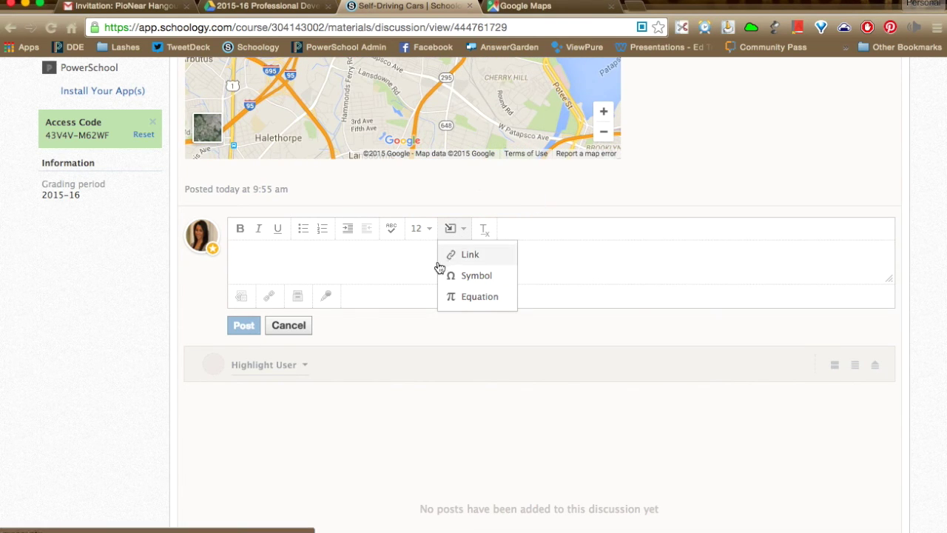
{"action": "left_click", "coordinate": [362, 269]}
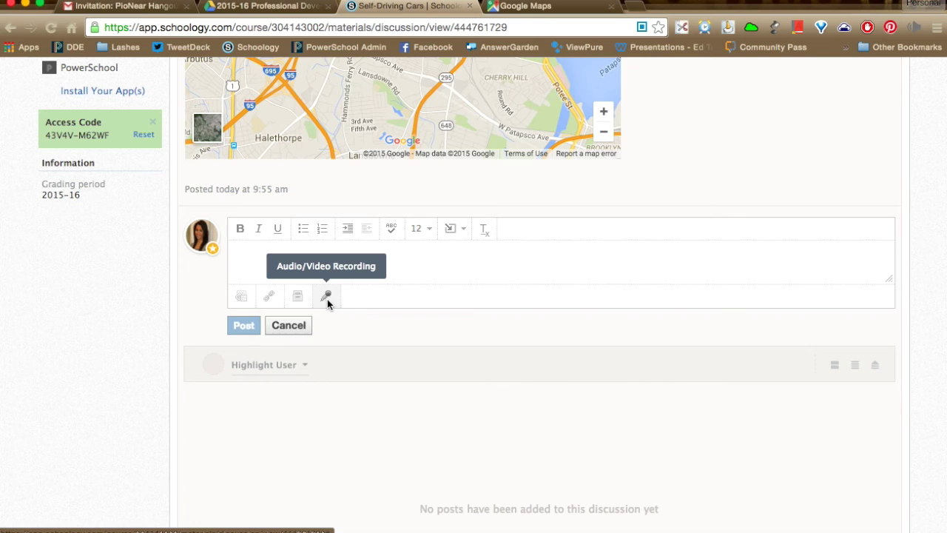
{"action": "type", "text": "z"}
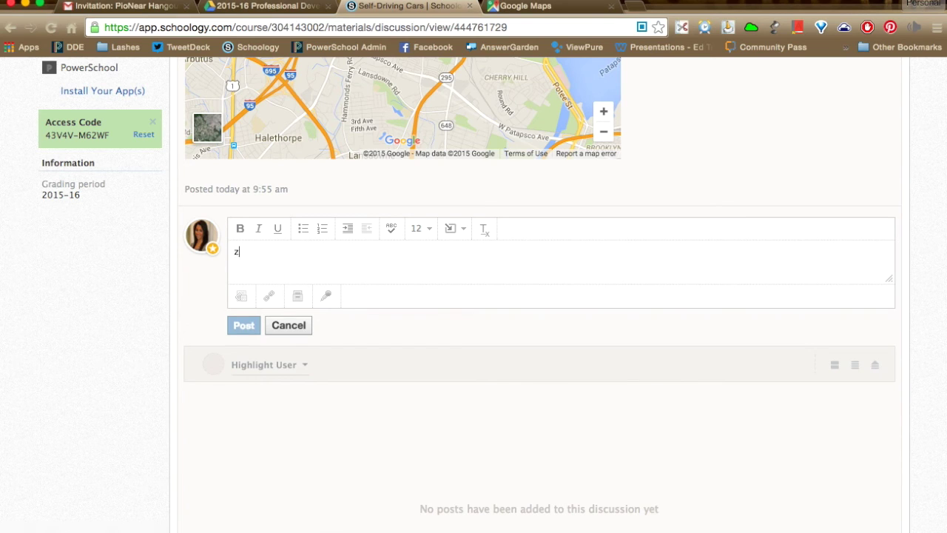
{"action": "key", "text": "BackSpace"}
Step: Record a webcam video with audio of a few seconds and insert it into the Self-Driving Cars discussion comment
{"action": "scroll", "coordinate": [326, 269], "scroll_direction": "down", "scroll_amount": 1}
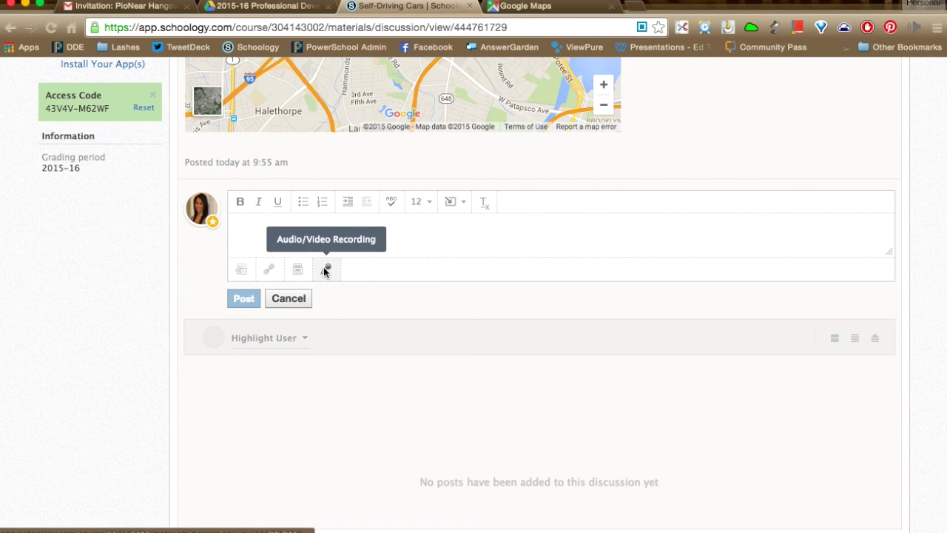
{"action": "left_click", "coordinate": [325, 270]}
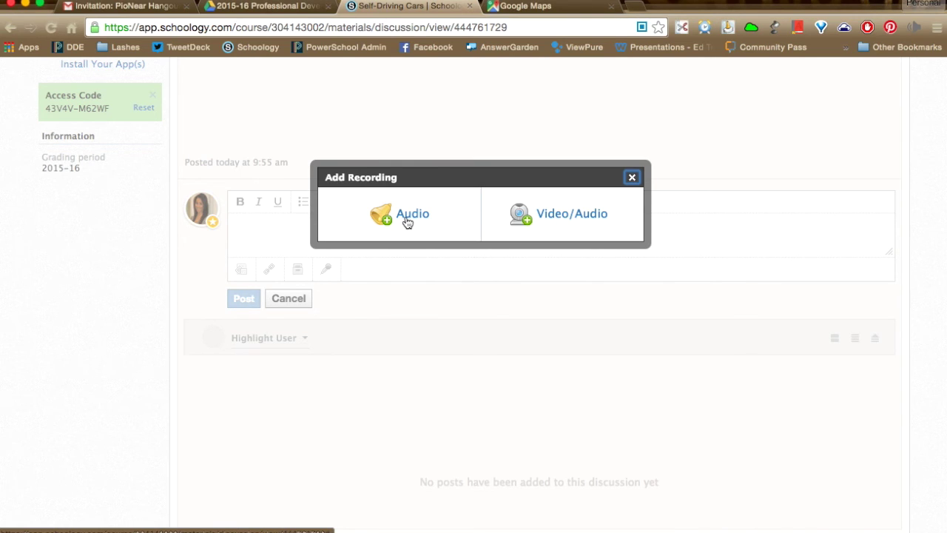
{"action": "left_click", "coordinate": [564, 216]}
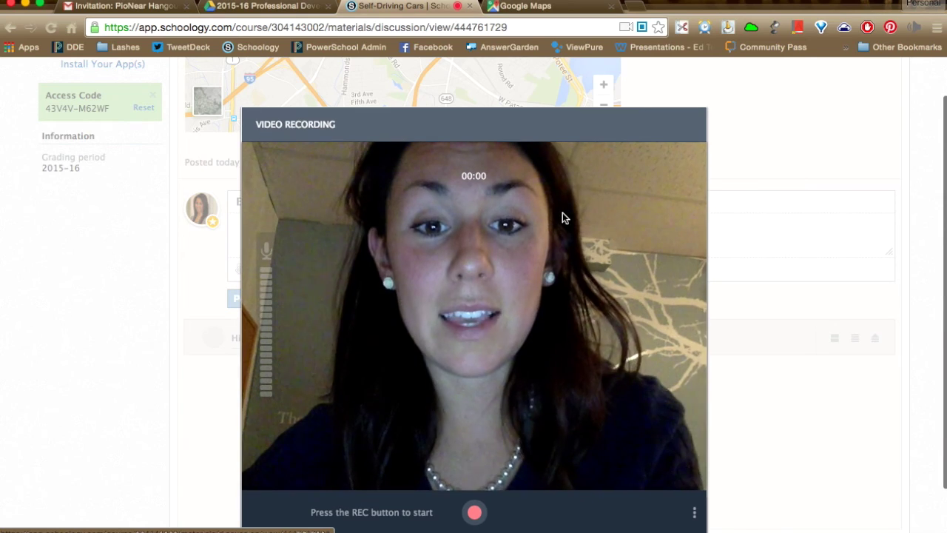
{"action": "scroll", "coordinate": [562, 213], "scroll_direction": "down", "scroll_amount": 2}
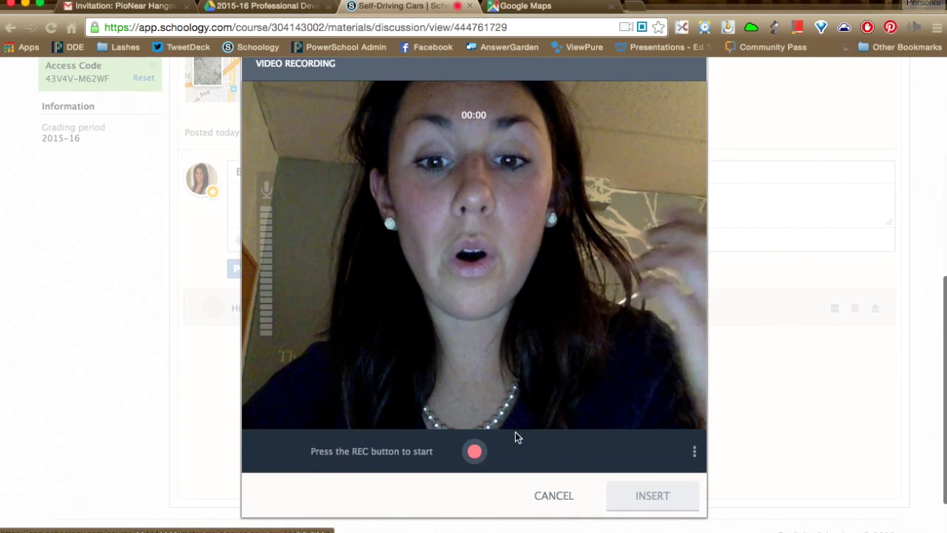
{"action": "left_click", "coordinate": [474, 453]}
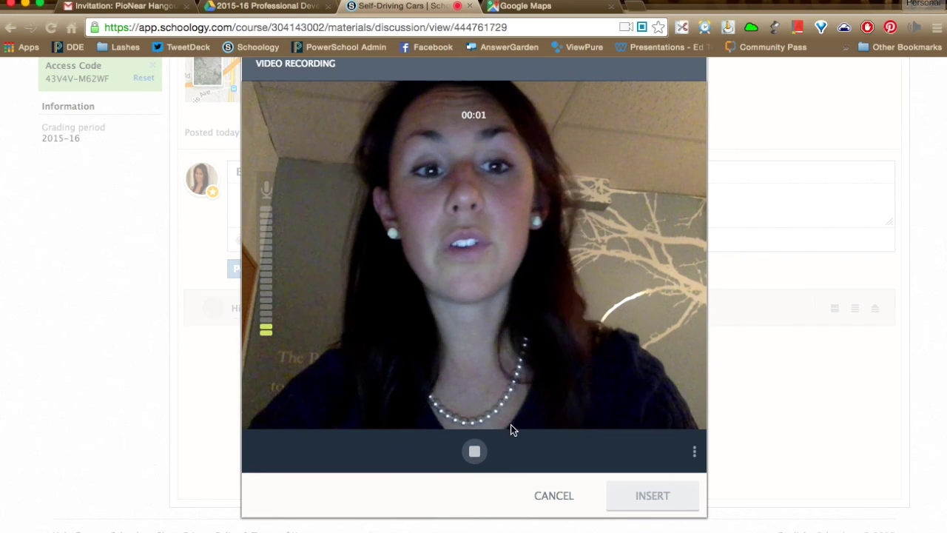
{"action": "scroll", "coordinate": [510, 428], "scroll_direction": "down", "scroll_amount": 1}
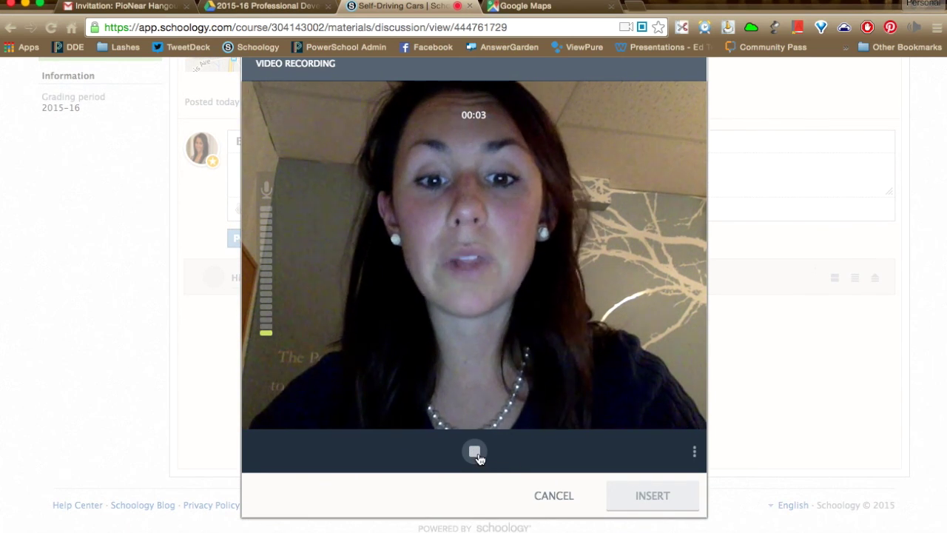
{"action": "left_click", "coordinate": [475, 453]}
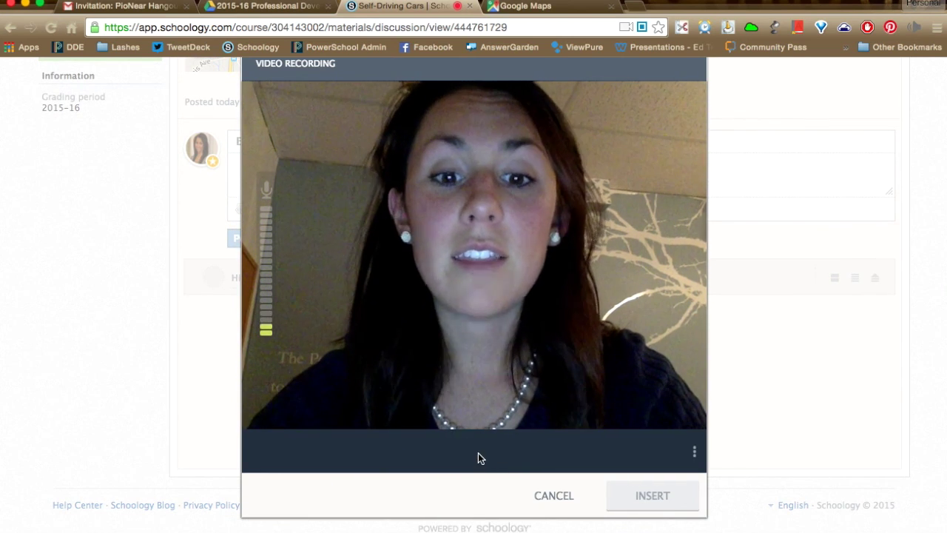
{"action": "left_click", "coordinate": [645, 500]}
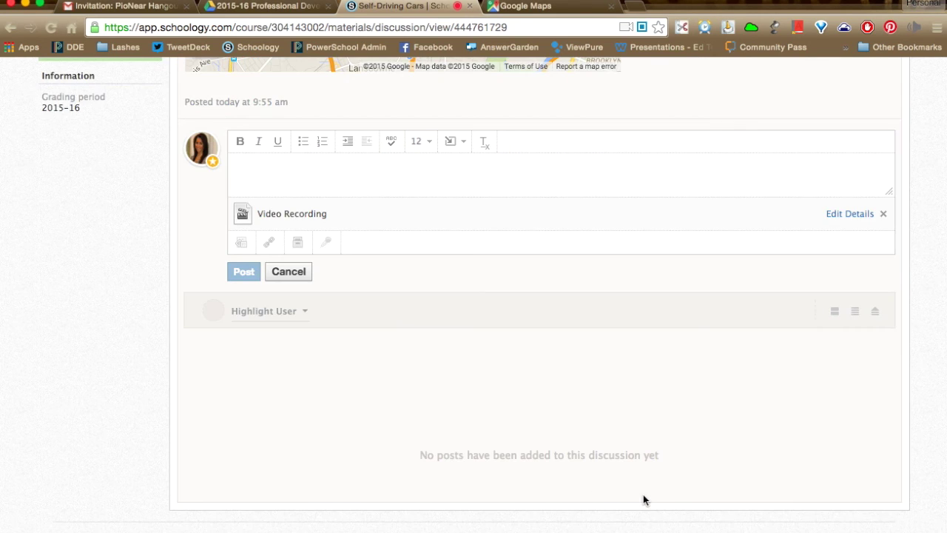
Step: Write "This is my answer." as the comment text and post it together with the attached video recording
{"action": "scroll", "coordinate": [605, 447], "scroll_direction": "up", "scroll_amount": 1}
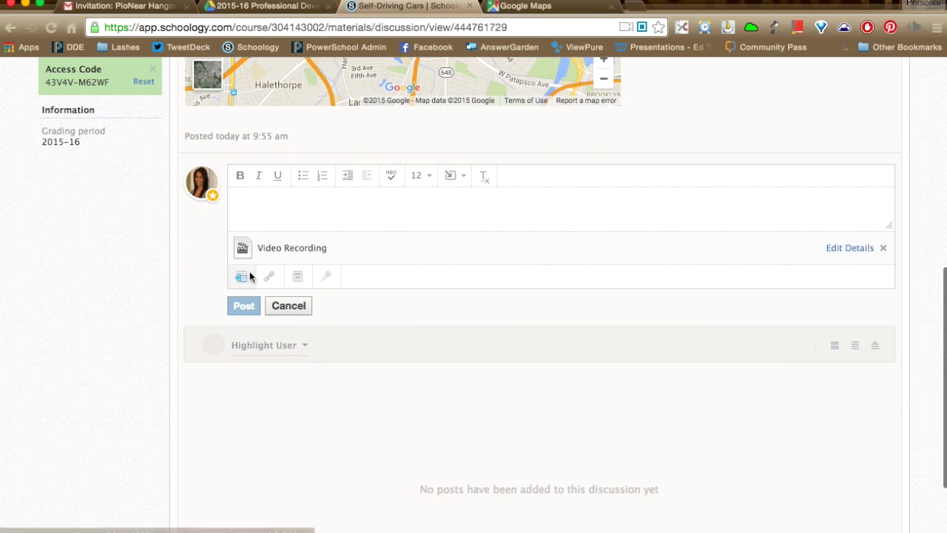
{"action": "left_click", "coordinate": [275, 210]}
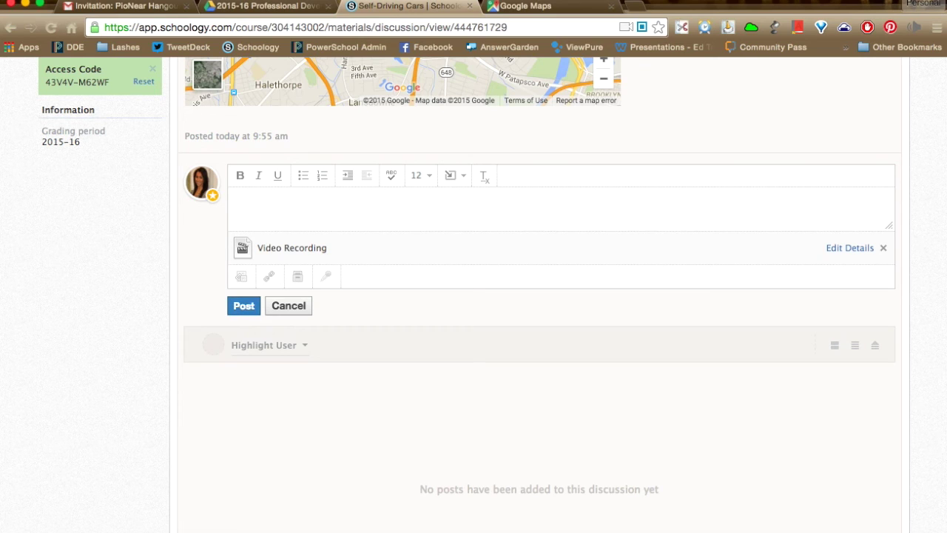
{"action": "left_click", "coordinate": [245, 306]}
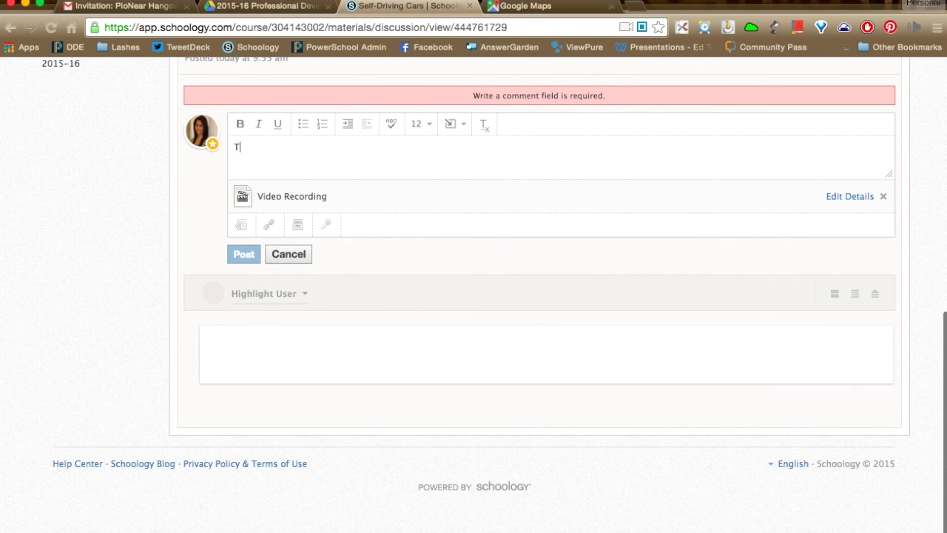
{"action": "type", "text": "his i"}
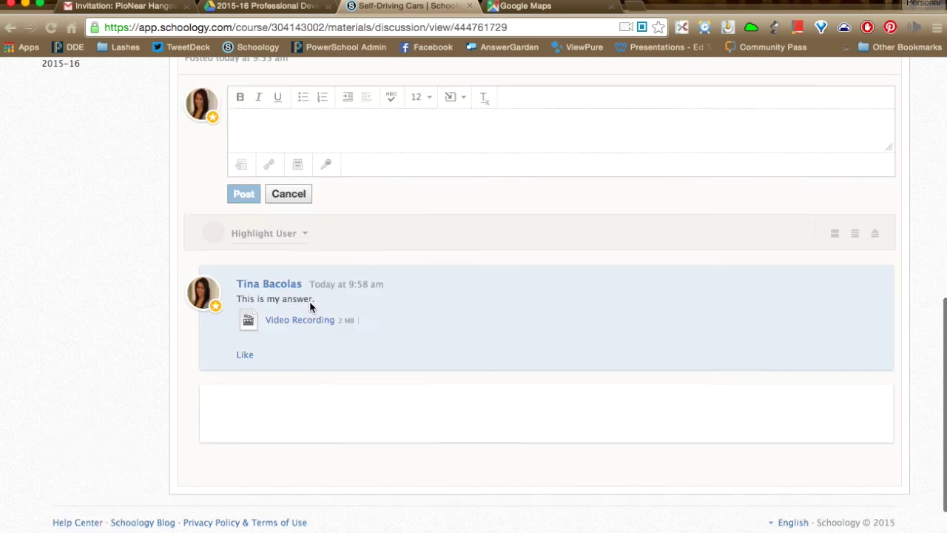
Step: Check the conversion status of the video recording in the posted comment and review the discussion page up to its title
{"action": "scroll", "coordinate": [310, 305], "scroll_direction": "up", "scroll_amount": 1}
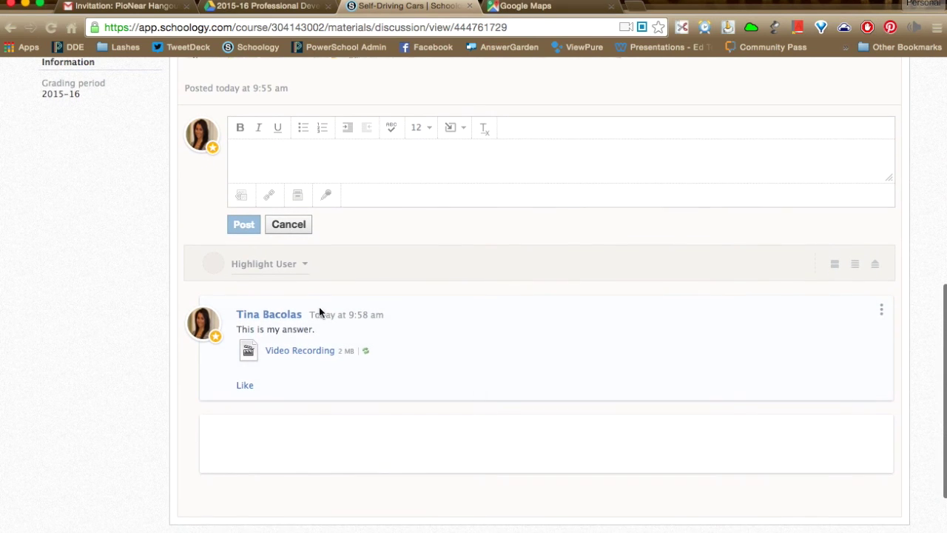
{"action": "mouse_move", "coordinate": [365, 353]}
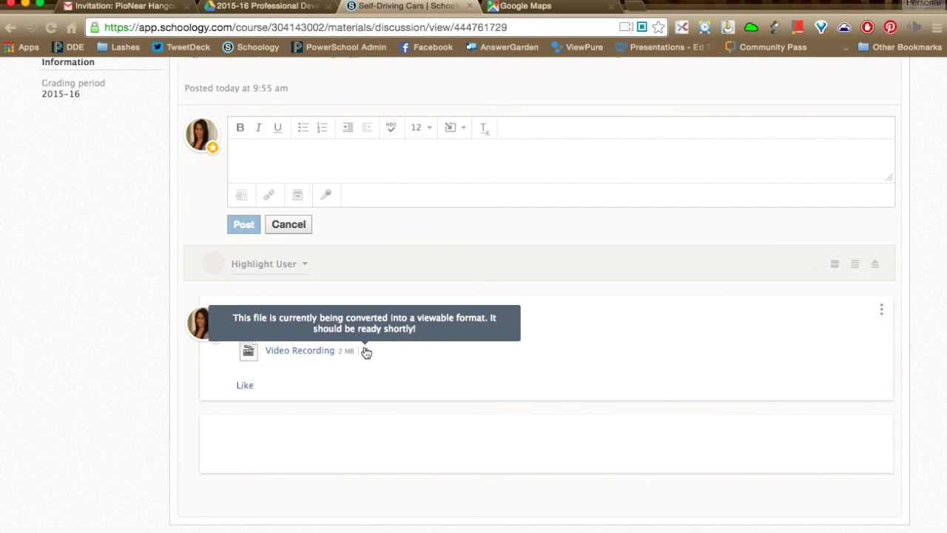
{"action": "scroll", "coordinate": [354, 347], "scroll_direction": "up", "scroll_amount": 1}
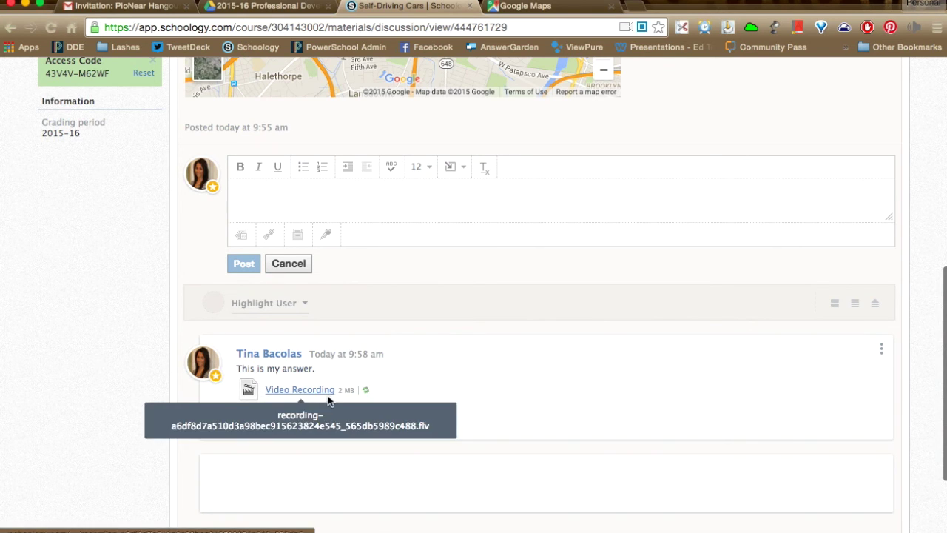
{"action": "scroll", "coordinate": [343, 429], "scroll_direction": "down", "scroll_amount": 3}
{"action": "scroll", "coordinate": [343, 429], "scroll_direction": "up", "scroll_amount": 3}
{"action": "scroll", "coordinate": [343, 433], "scroll_direction": "down", "scroll_amount": 1}
{"action": "scroll", "coordinate": [342, 433], "scroll_direction": "up", "scroll_amount": 1}
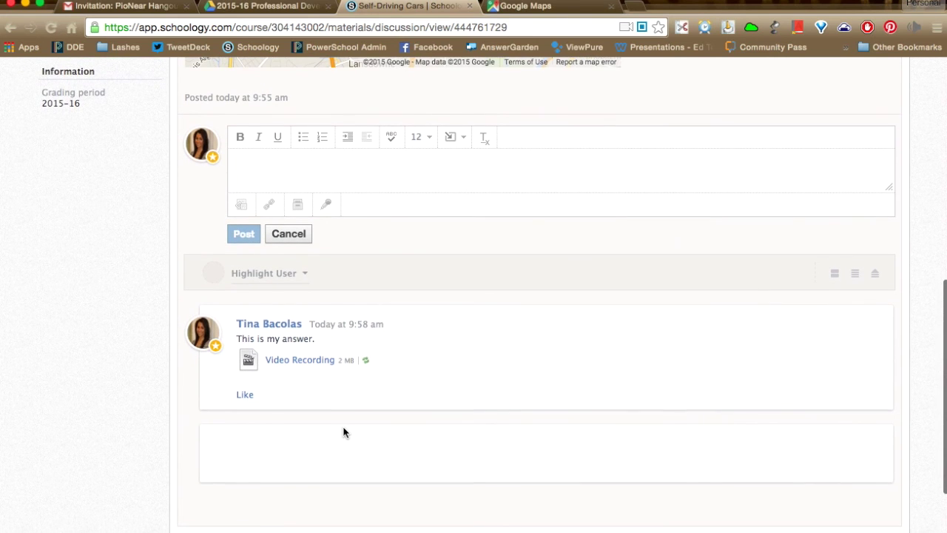
{"action": "scroll", "coordinate": [342, 433], "scroll_direction": "up", "scroll_amount": 5}
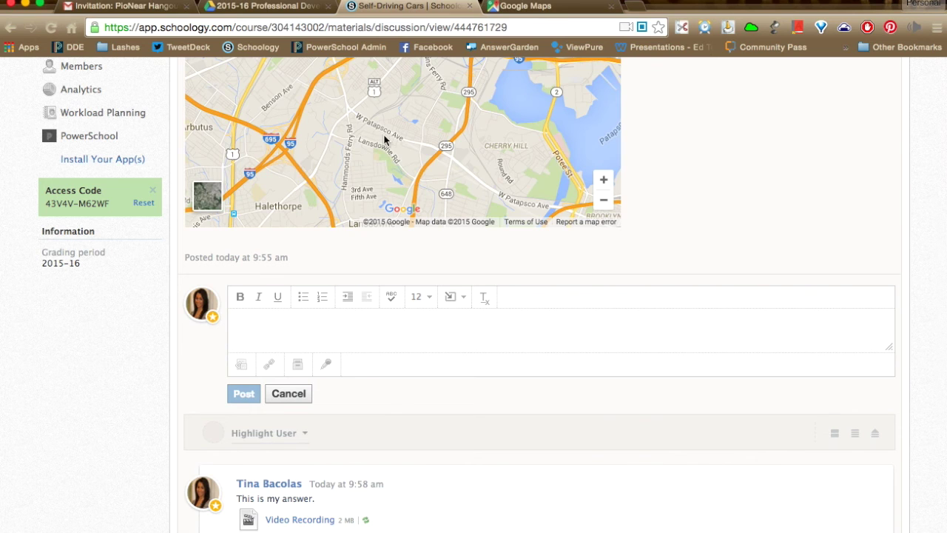
{"action": "scroll", "coordinate": [387, 140], "scroll_direction": "up", "scroll_amount": 2}
{"action": "scroll", "coordinate": [700, 157], "scroll_direction": "up", "scroll_amount": 8}
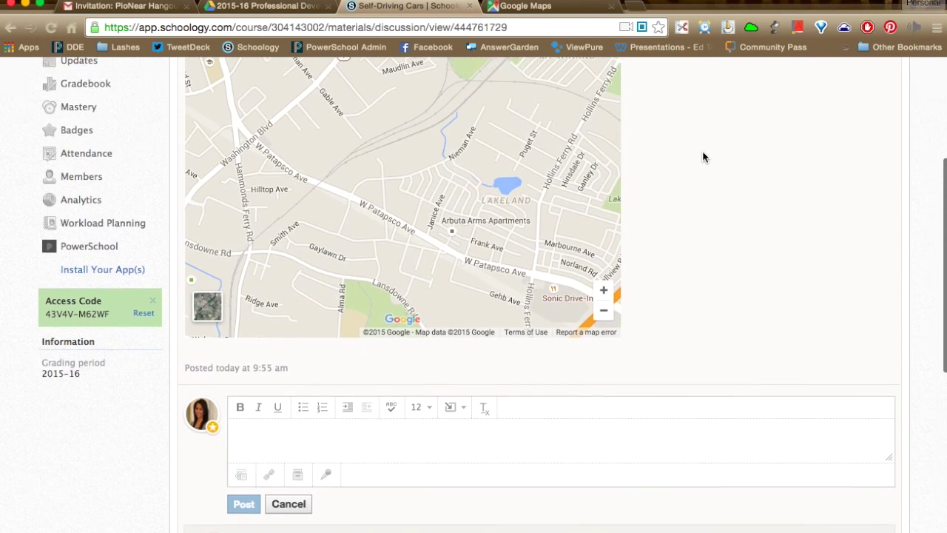
{"action": "scroll", "coordinate": [703, 157], "scroll_direction": "down", "scroll_amount": 1}
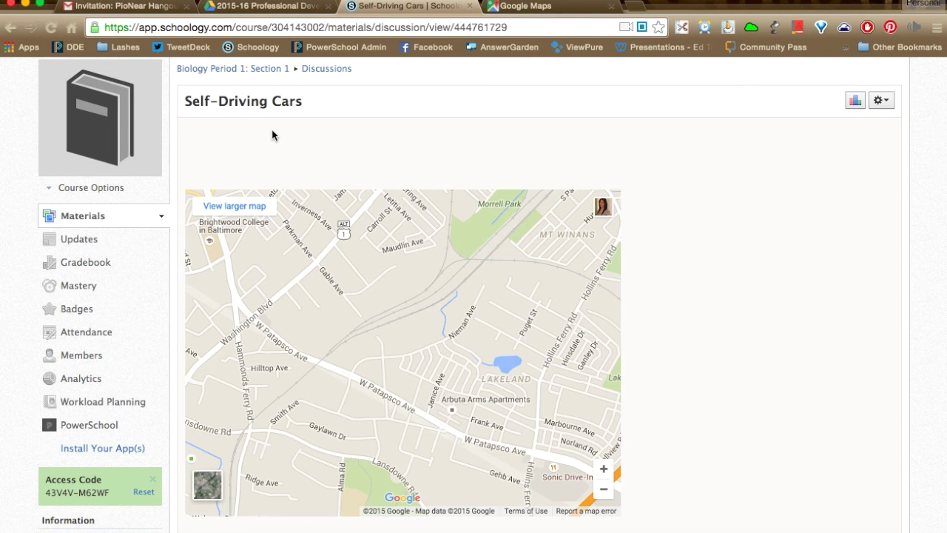
{"action": "scroll", "coordinate": [271, 135], "scroll_direction": "up", "scroll_amount": 1}
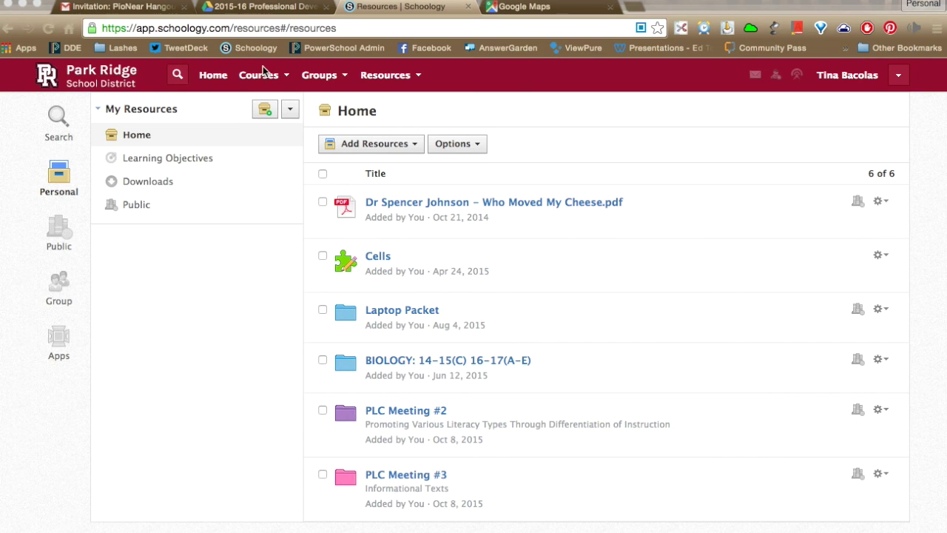
Step: Open the public resources library and browse the list of highest-rated resources shared by other educators
{"action": "left_click", "coordinate": [380, 78]}
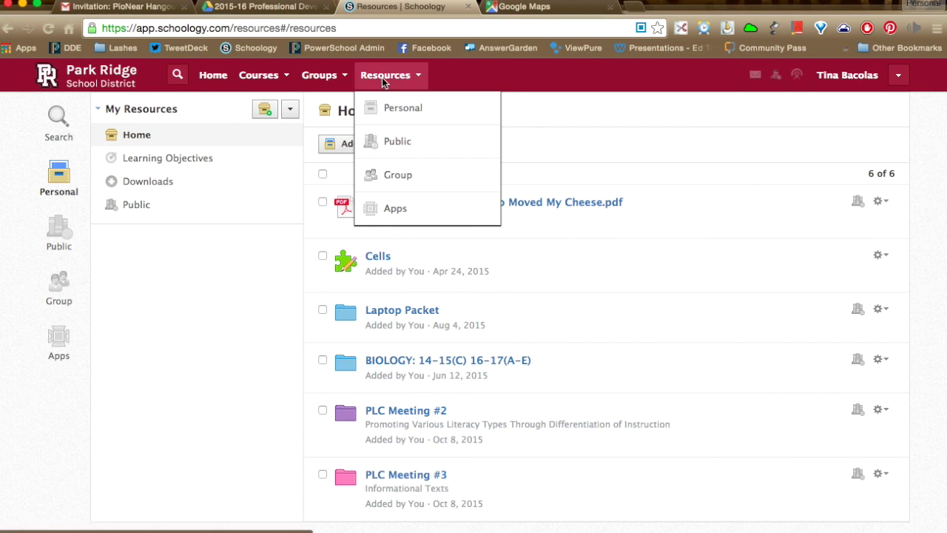
{"action": "left_click", "coordinate": [396, 145]}
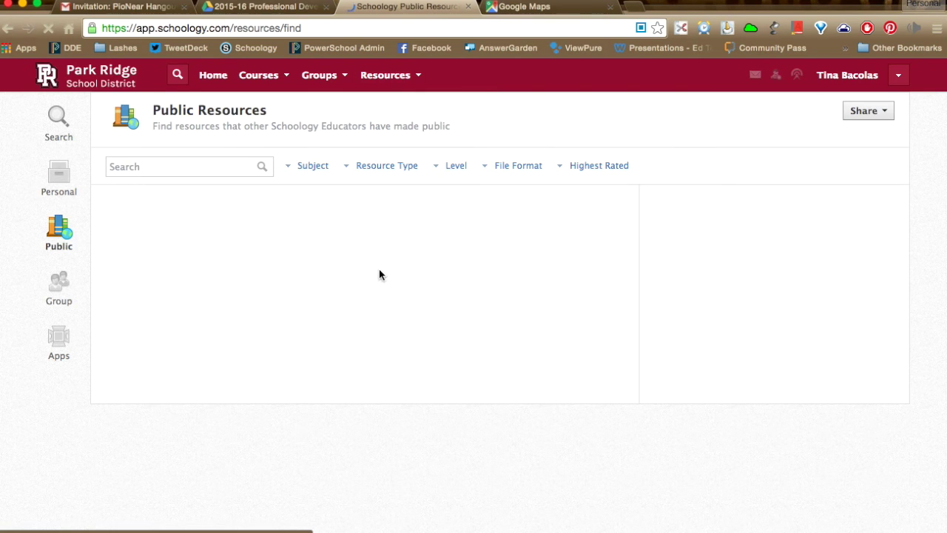
{"action": "scroll", "coordinate": [206, 241], "scroll_direction": "down", "scroll_amount": 1}
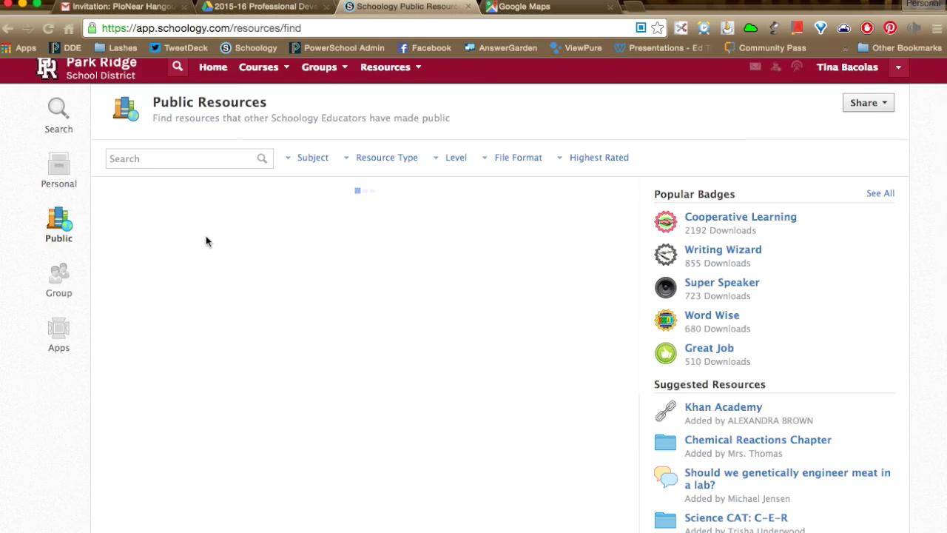
{"action": "scroll", "coordinate": [205, 241], "scroll_direction": "down", "scroll_amount": 1}
{"action": "scroll", "coordinate": [206, 240], "scroll_direction": "down", "scroll_amount": 4}
{"action": "scroll", "coordinate": [206, 240], "scroll_direction": "up", "scroll_amount": 5}
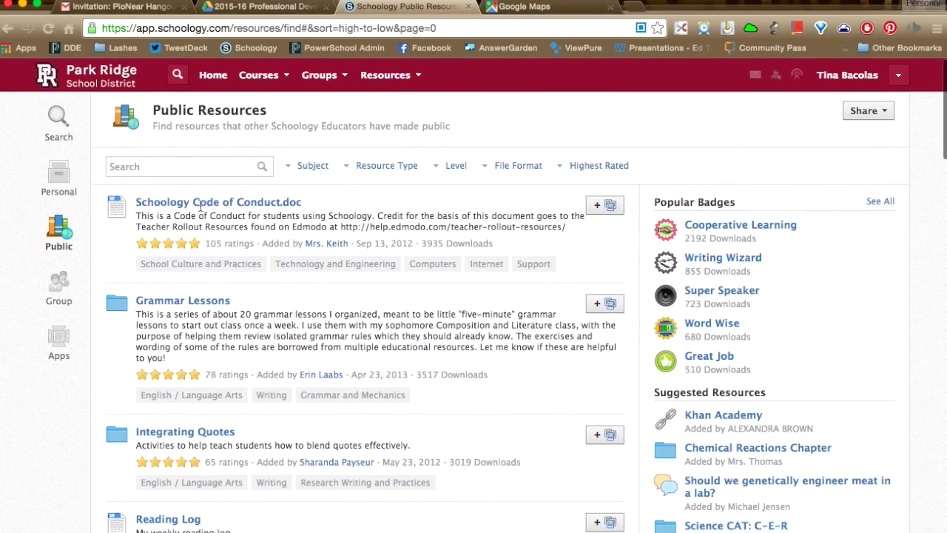
{"action": "scroll", "coordinate": [244, 409], "scroll_direction": "down", "scroll_amount": 10}
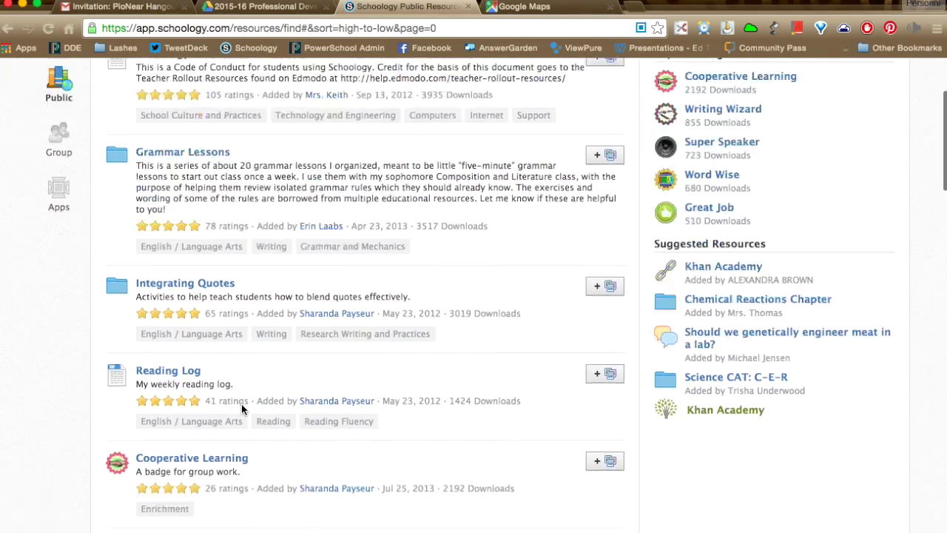
{"action": "scroll", "coordinate": [239, 404], "scroll_direction": "down", "scroll_amount": 10}
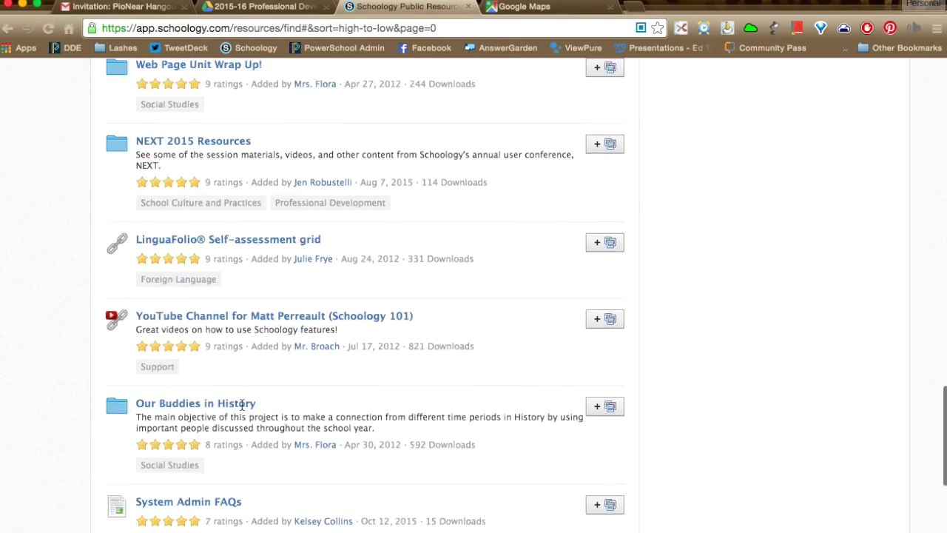
{"action": "scroll", "coordinate": [239, 404], "scroll_direction": "up", "scroll_amount": 15}
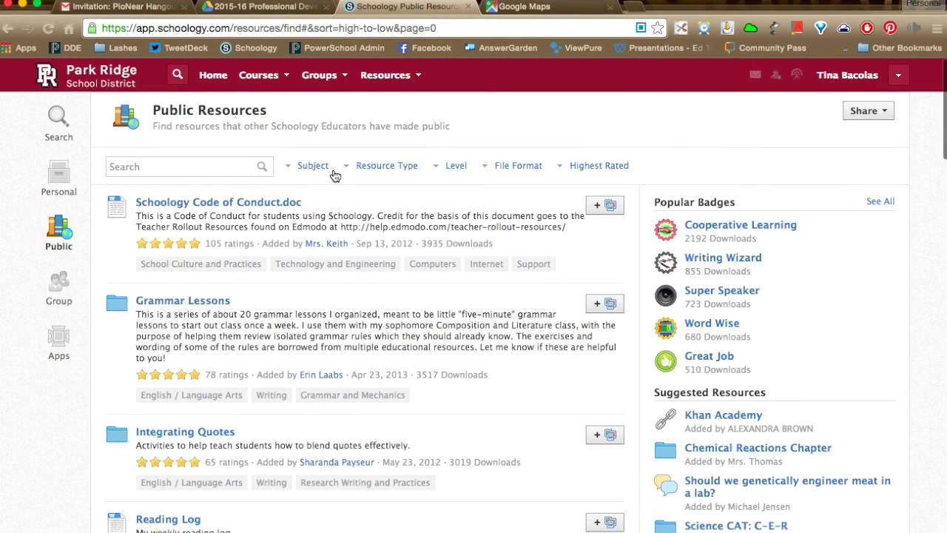
Step: Search the public resources for "ice breakers"
{"action": "left_click", "coordinate": [167, 165]}
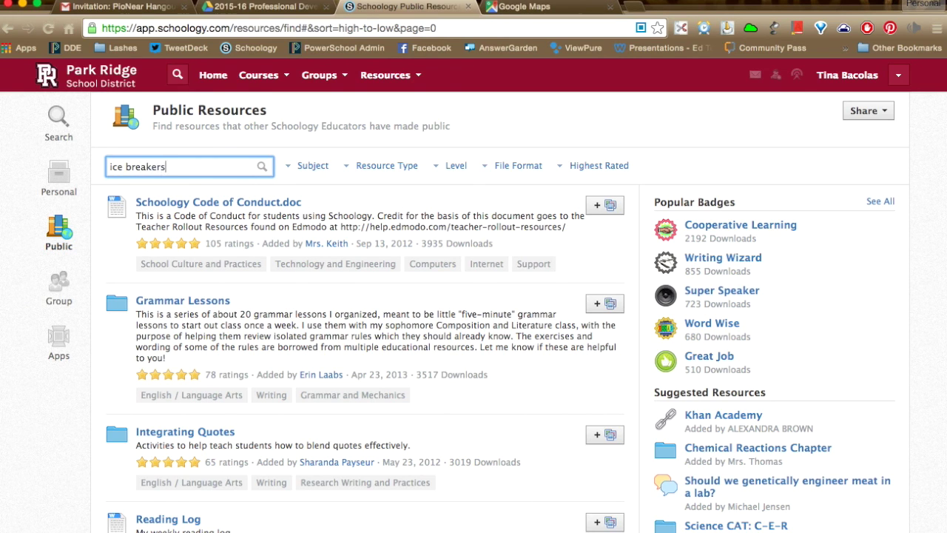
{"action": "key", "text": "Return"}
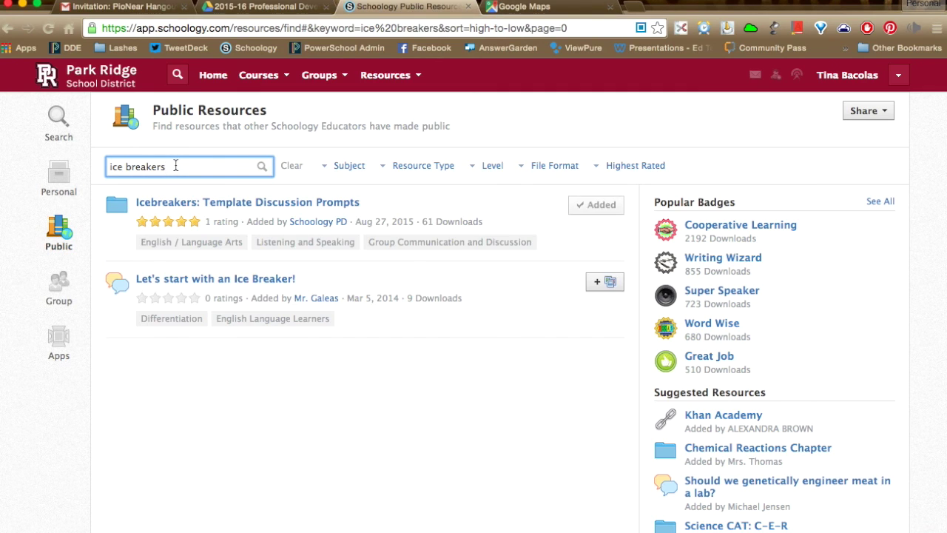
{"action": "left_click", "coordinate": [171, 205]}
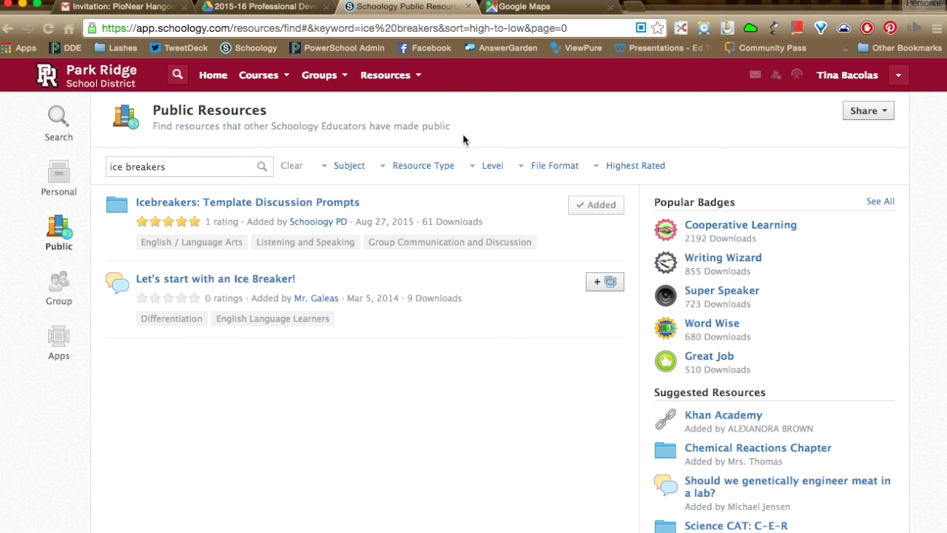
Step: Open the Icebreakers: Template Discussion Prompts folder in the Downloads section of the personal resources
{"action": "left_click", "coordinate": [394, 83]}
{"action": "left_click", "coordinate": [394, 83]}
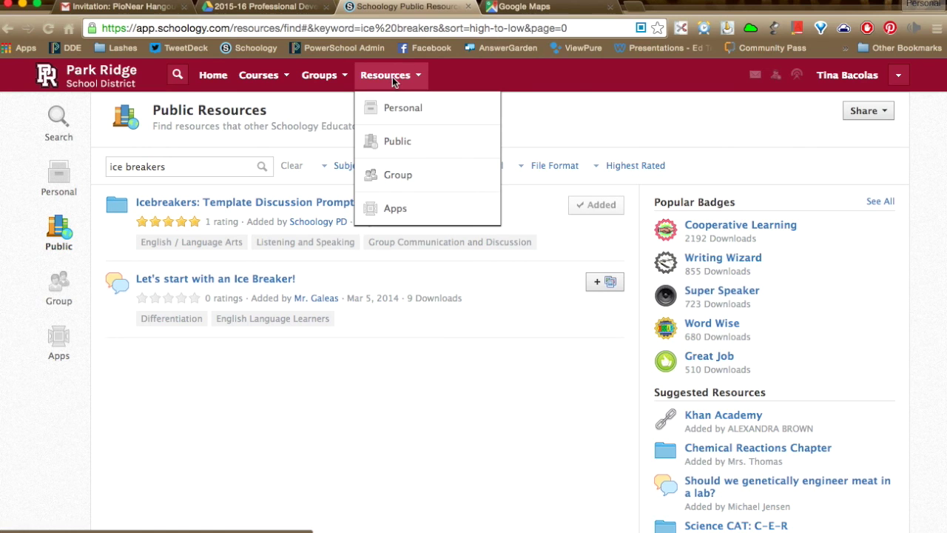
{"action": "left_click", "coordinate": [392, 110]}
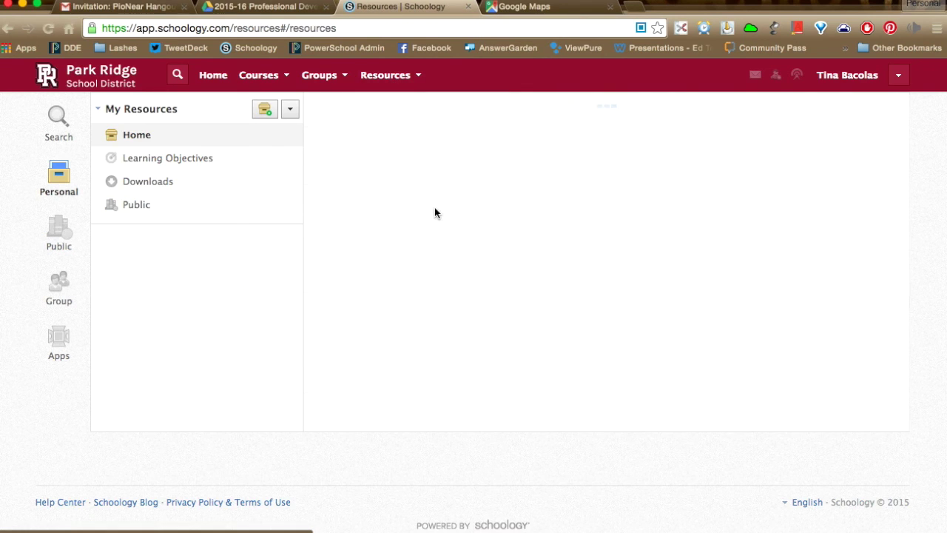
{"action": "scroll", "coordinate": [434, 209], "scroll_direction": "down", "scroll_amount": 3}
{"action": "scroll", "coordinate": [435, 214], "scroll_direction": "up", "scroll_amount": 3}
{"action": "scroll", "coordinate": [434, 213], "scroll_direction": "down", "scroll_amount": 3}
{"action": "scroll", "coordinate": [434, 214], "scroll_direction": "up", "scroll_amount": 3}
{"action": "scroll", "coordinate": [435, 216], "scroll_direction": "down", "scroll_amount": 1}
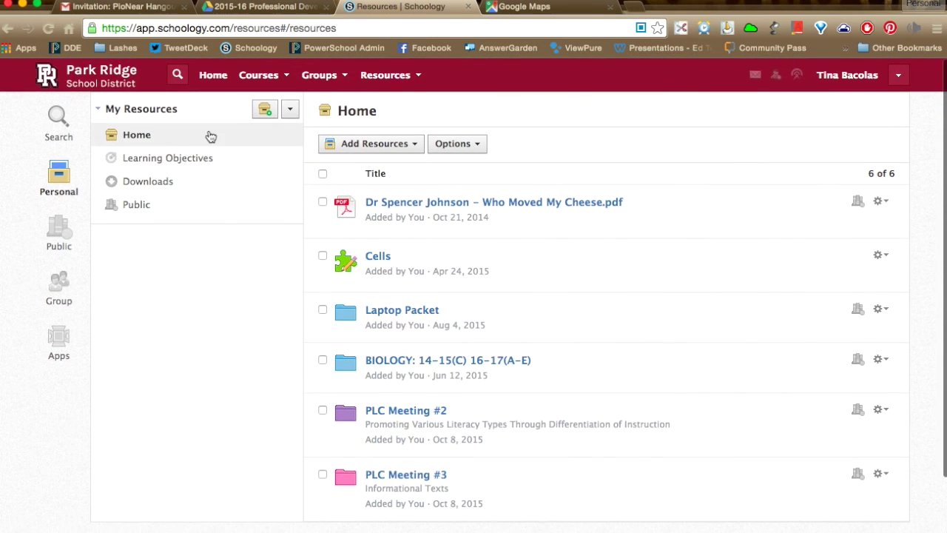
{"action": "left_click", "coordinate": [145, 185]}
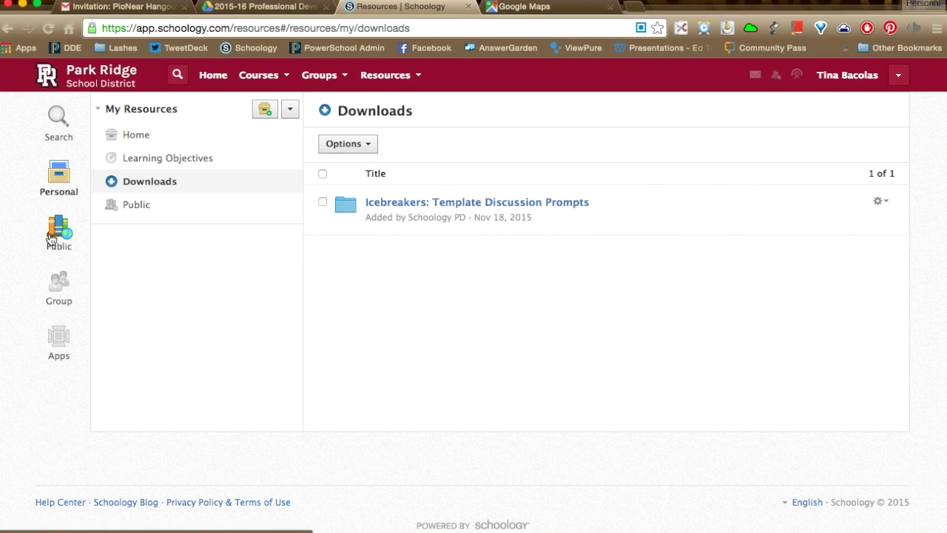
{"action": "left_click", "coordinate": [384, 212]}
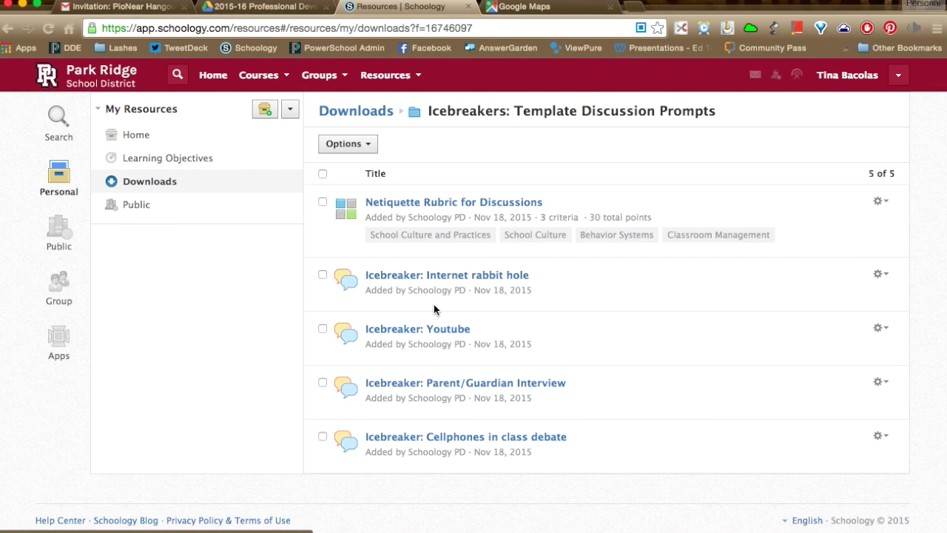
Step: Open the Netiquette Rubric for Discussions, rename it "Rubric for Discussions", and move the Content criterion below Tone
{"action": "scroll", "coordinate": [435, 296], "scroll_direction": "down", "scroll_amount": 1}
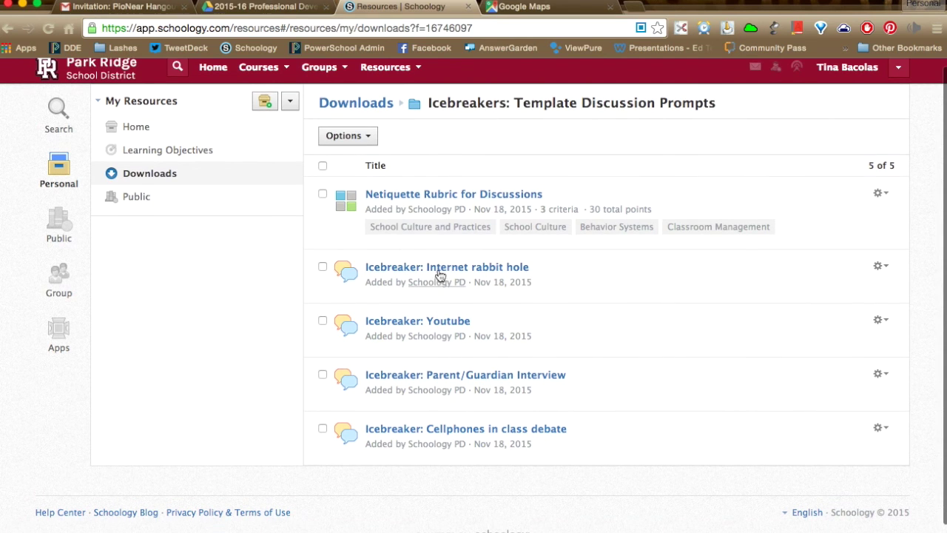
{"action": "left_click", "coordinate": [455, 195]}
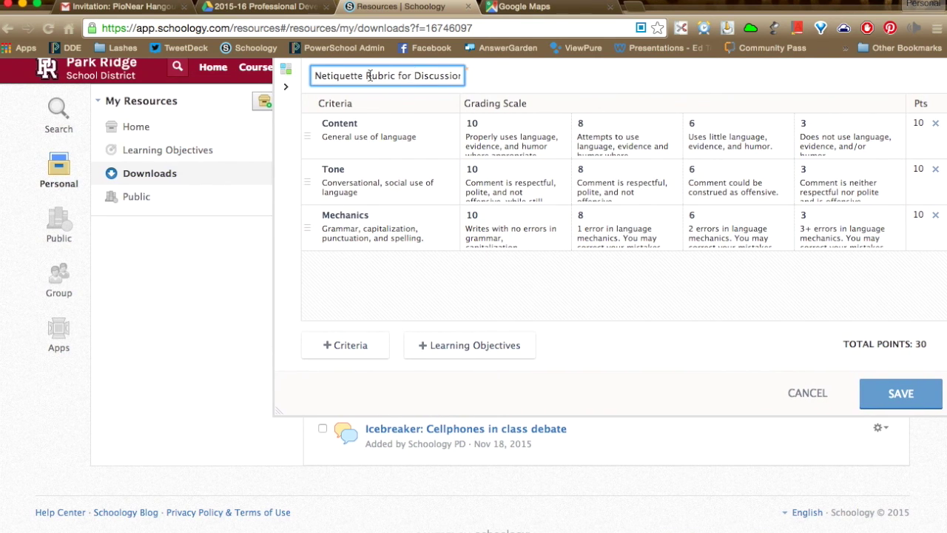
{"action": "left_click_drag", "start_coordinate": [366, 76], "coordinate": [305, 70]}
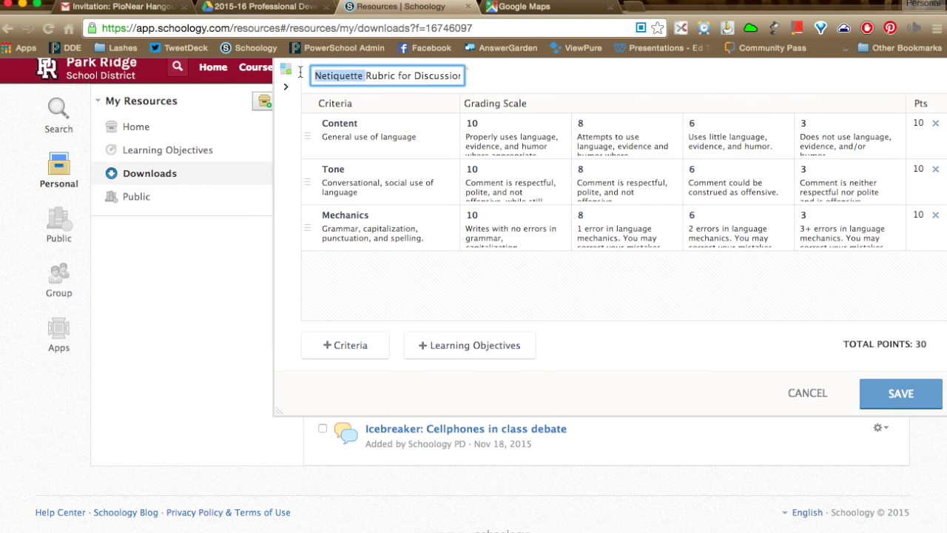
{"action": "key", "text": "BackSpace"}
{"action": "left_click", "coordinate": [606, 78]}
{"action": "scroll", "coordinate": [387, 141], "scroll_direction": "down", "scroll_amount": 1}
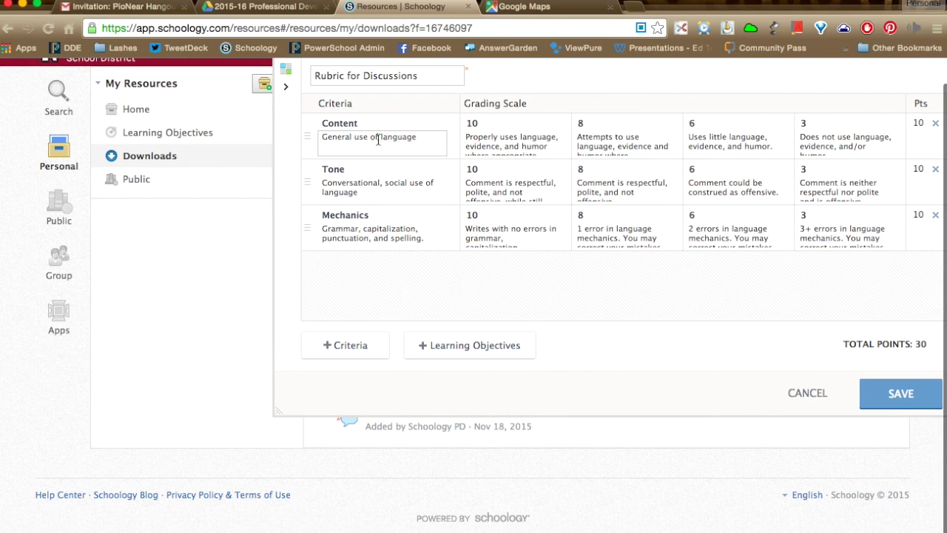
{"action": "left_click_drag", "start_coordinate": [307, 141], "coordinate": [306, 237]}
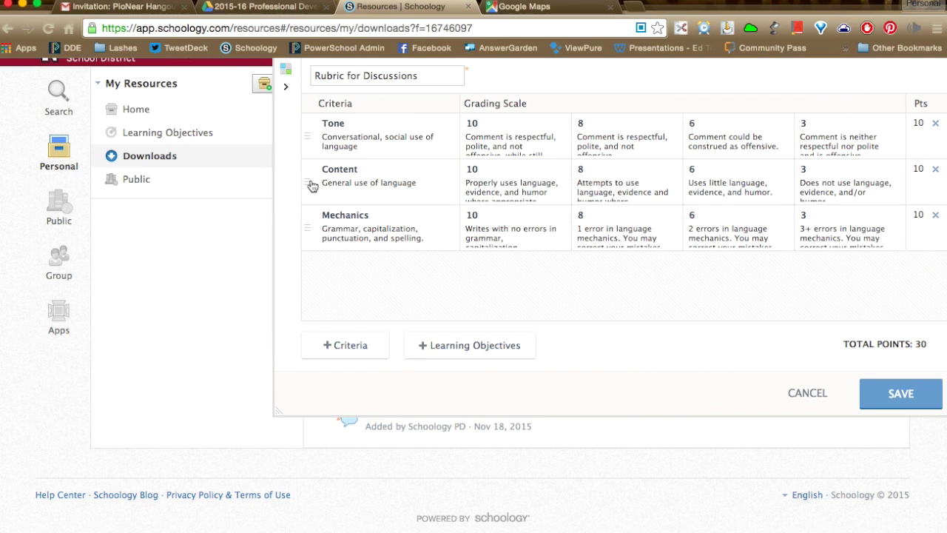
Step: Review the rating descriptions of the Mechanics, Content and Tone criteria and save the rubric
{"action": "left_click", "coordinate": [474, 224]}
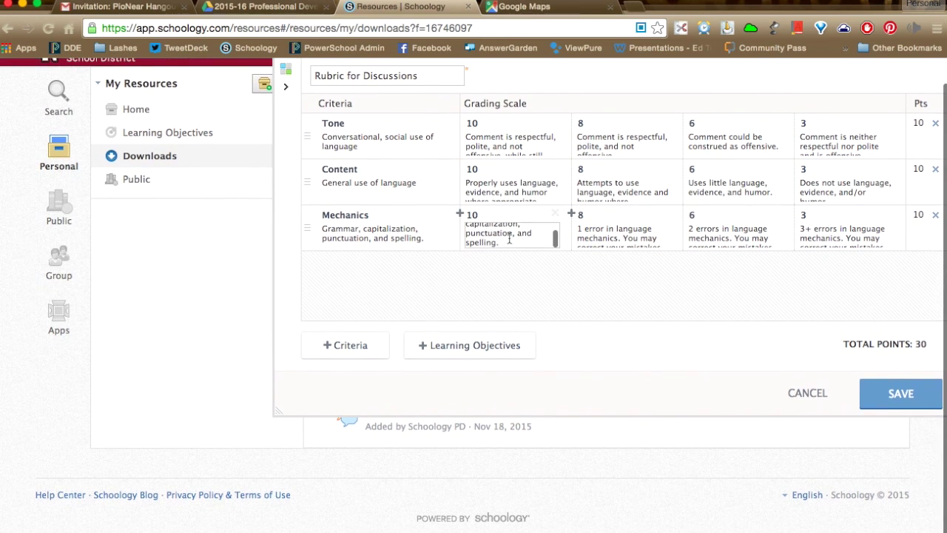
{"action": "scroll", "coordinate": [510, 238], "scroll_direction": "up", "scroll_amount": 3}
{"action": "left_click", "coordinate": [593, 240]}
{"action": "left_click", "coordinate": [734, 230]}
{"action": "left_click", "coordinate": [819, 245]}
{"action": "left_click", "coordinate": [820, 197]}
{"action": "left_click", "coordinate": [824, 155]}
{"action": "left_click", "coordinate": [730, 146]}
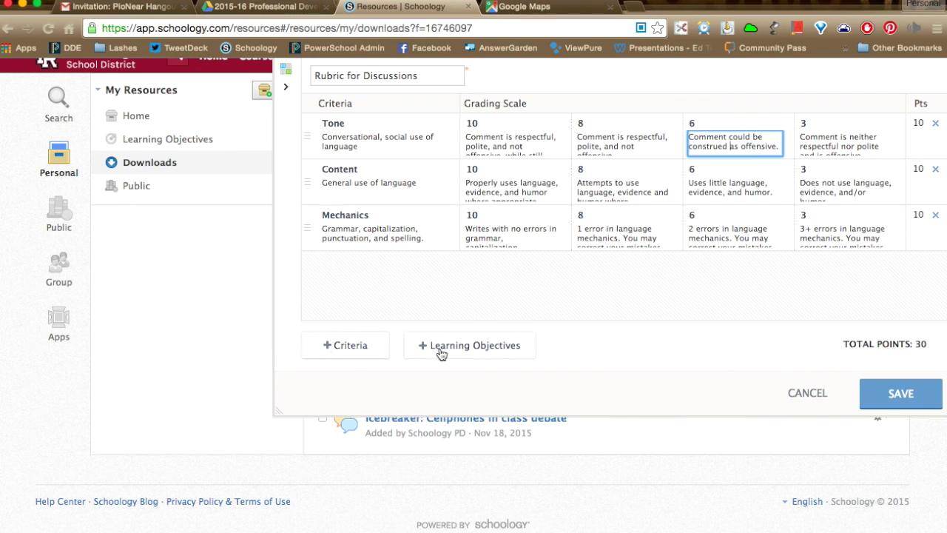
{"action": "left_click", "coordinate": [881, 392]}
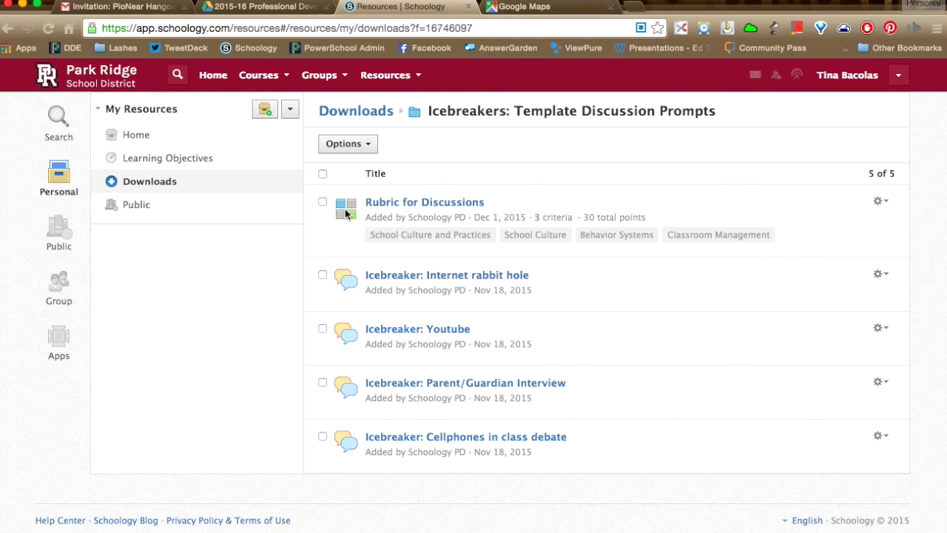
Step: Go to the Home collection of the personal resources and view the types of resources that can be added
{"action": "left_click", "coordinate": [137, 137]}
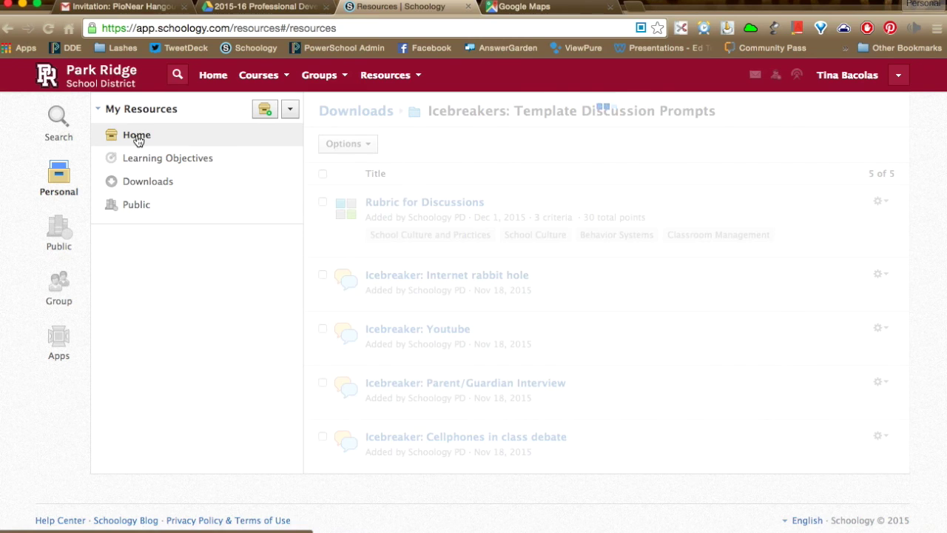
{"action": "left_click", "coordinate": [392, 143]}
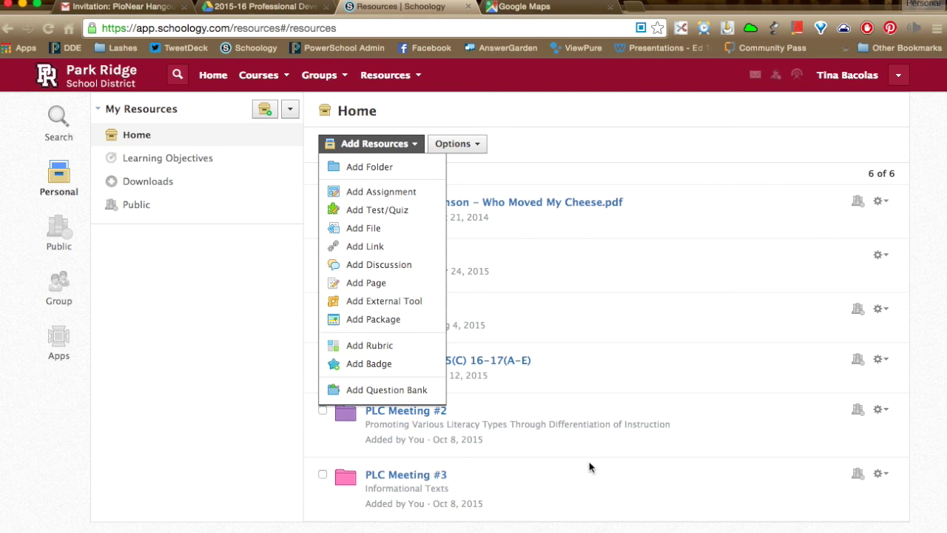
{"action": "scroll", "coordinate": [588, 465], "scroll_direction": "down", "scroll_amount": 1}
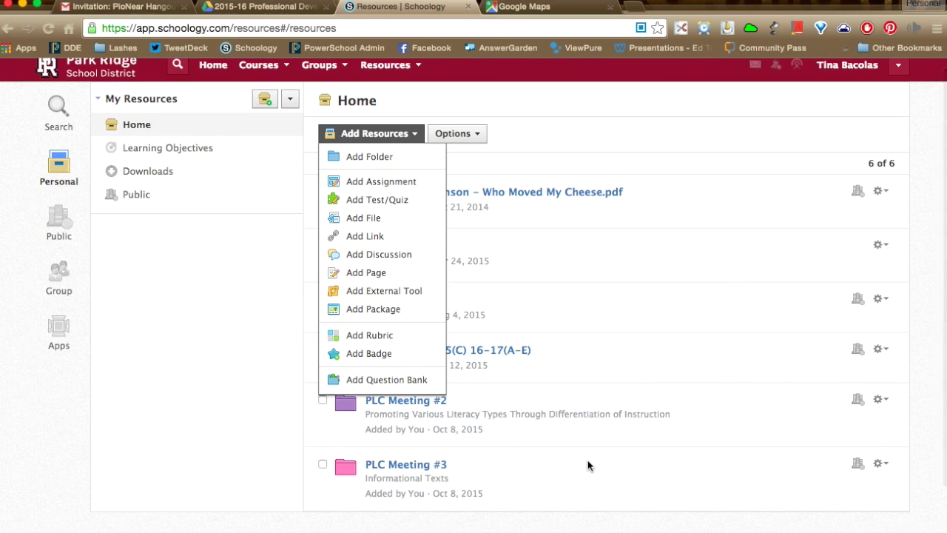
{"action": "scroll", "coordinate": [265, 250], "scroll_direction": "up", "scroll_amount": 1}
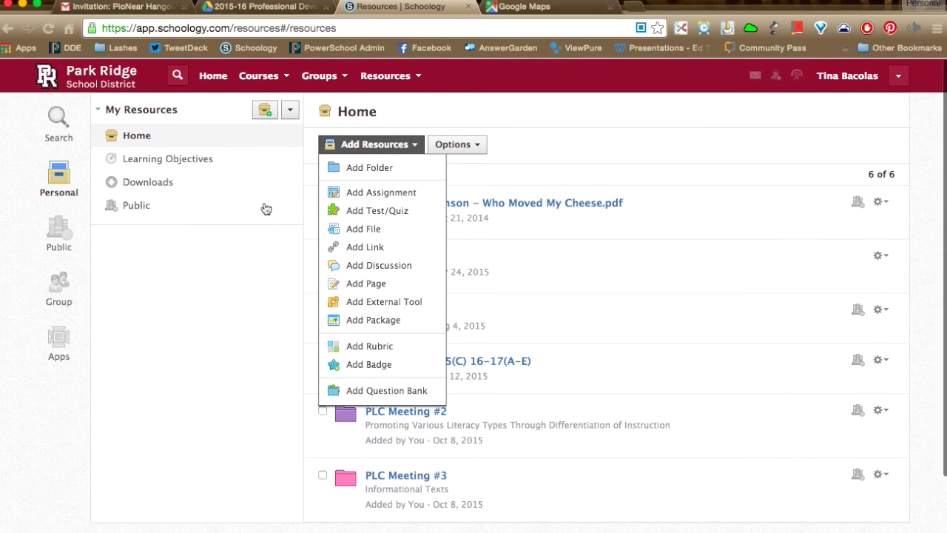
{"action": "left_click", "coordinate": [230, 286]}
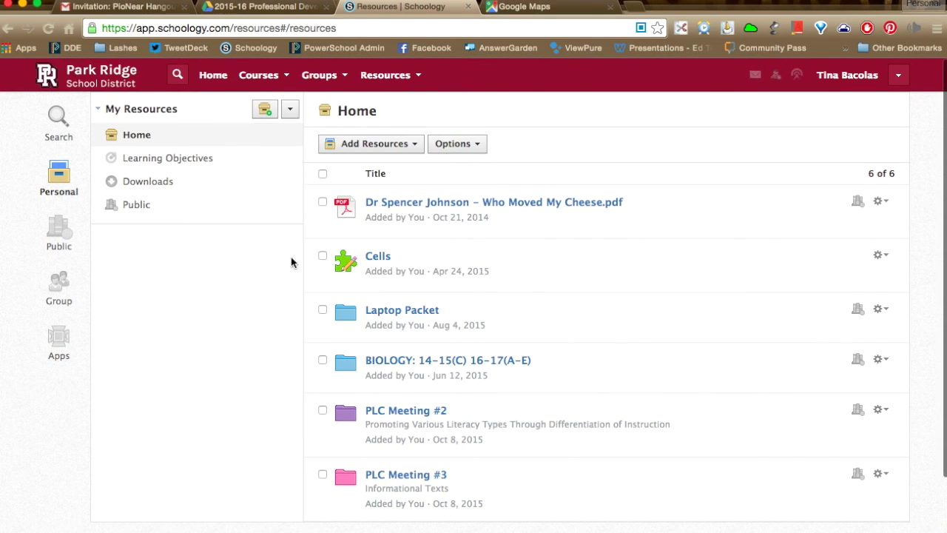
Step: Go to the Biology Period 1: Section 1 course and open its Self-Driving Cars discussion for editing
{"action": "left_click", "coordinate": [270, 76]}
{"action": "scroll", "coordinate": [301, 182], "scroll_direction": "down", "scroll_amount": 3}
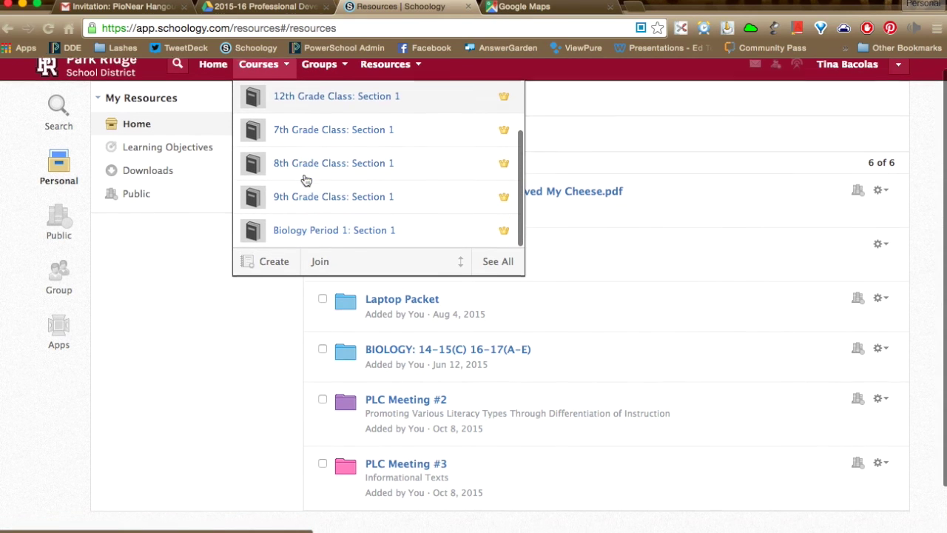
{"action": "left_click", "coordinate": [303, 228]}
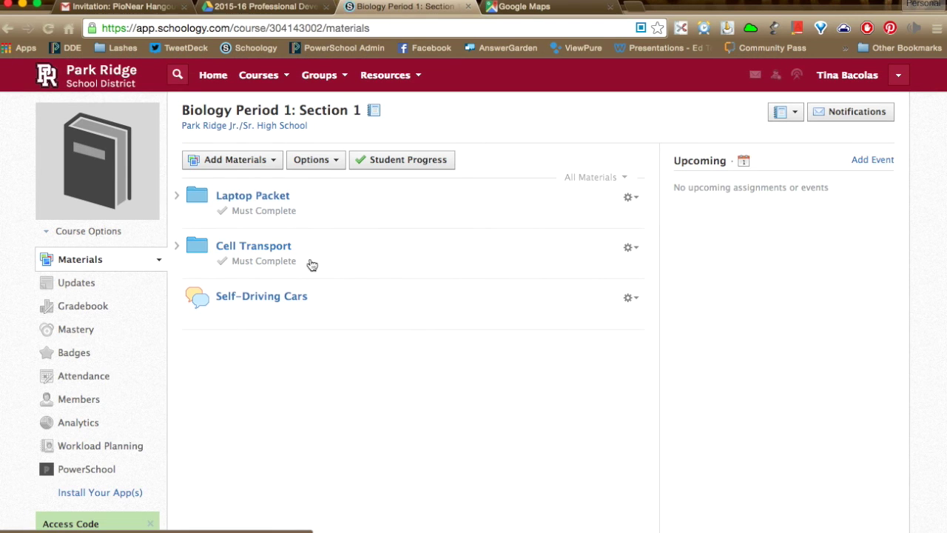
{"action": "left_click", "coordinate": [631, 298]}
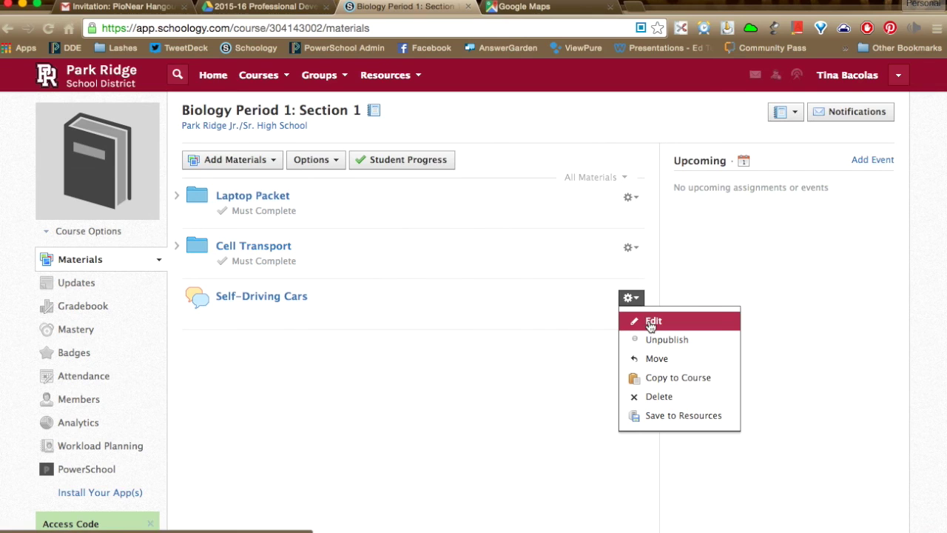
{"action": "left_click", "coordinate": [650, 322]}
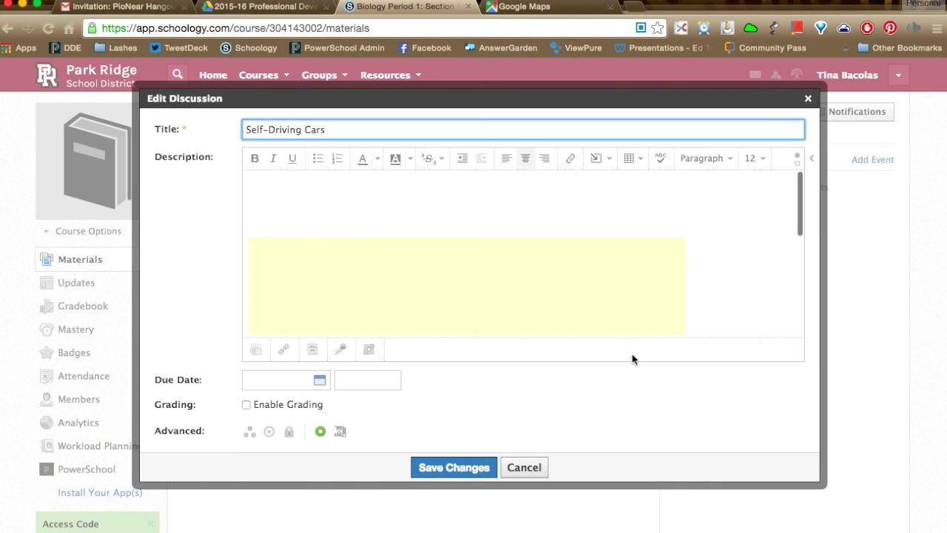
Step: Enable grading for the Self-Driving Cars discussion and set its grading category to Classwork
{"action": "scroll", "coordinate": [495, 423], "scroll_direction": "down", "scroll_amount": 1}
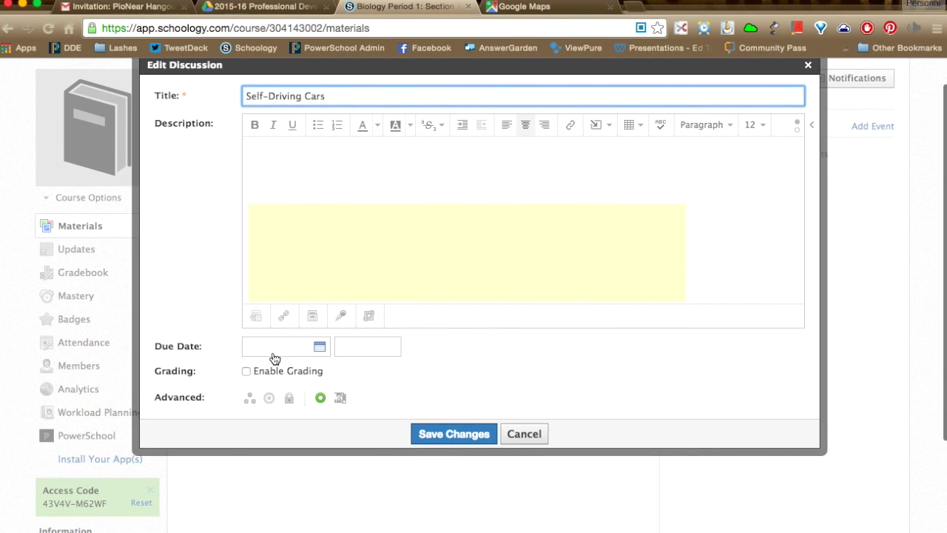
{"action": "left_click", "coordinate": [247, 371]}
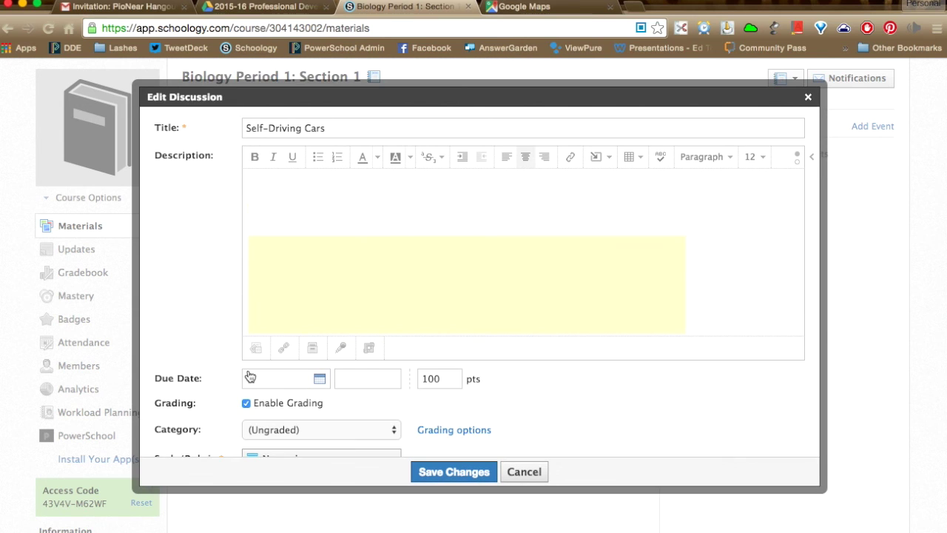
{"action": "scroll", "coordinate": [229, 428], "scroll_direction": "down", "scroll_amount": 2}
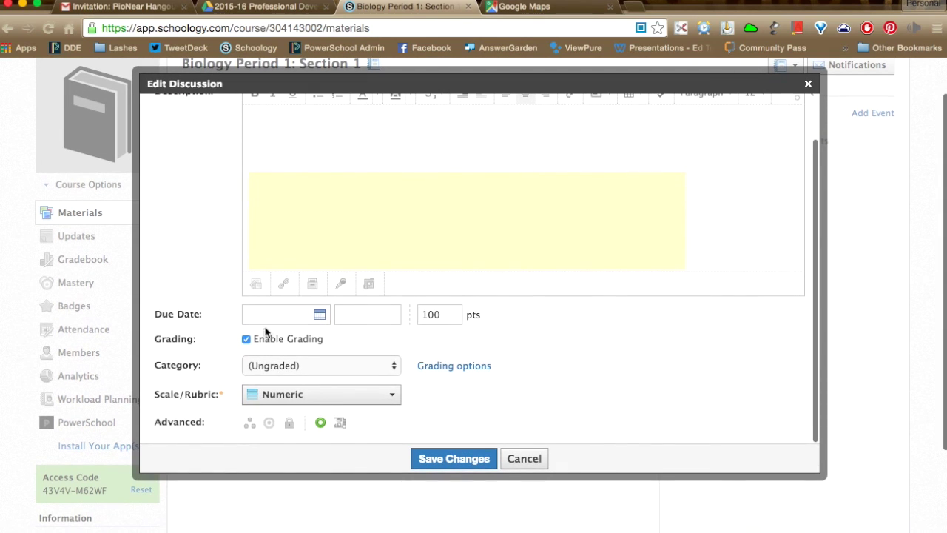
{"action": "left_click", "coordinate": [336, 365]}
{"action": "left_click", "coordinate": [338, 377]}
Step: Assign the Netiquette rubric to the discussion without showing it to students, and save the changes
{"action": "scroll", "coordinate": [197, 407], "scroll_direction": "down", "scroll_amount": 2}
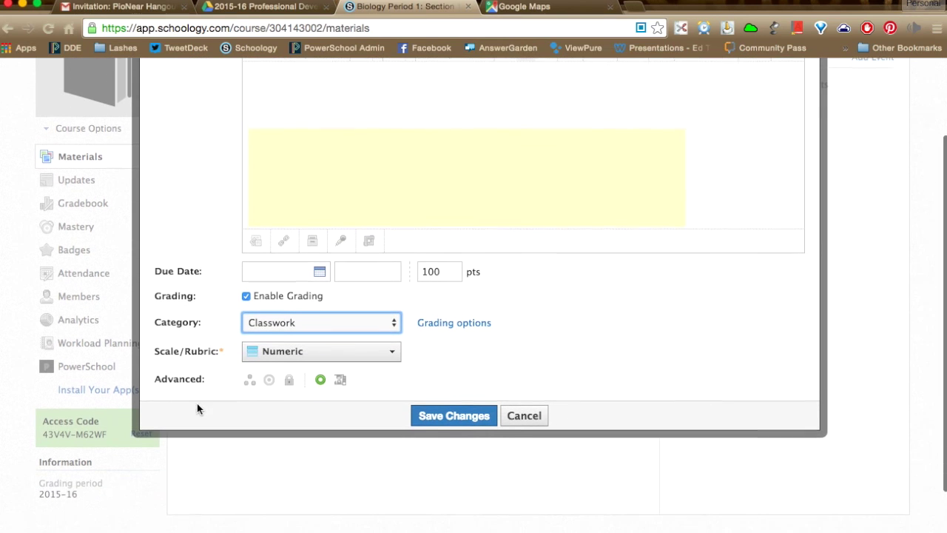
{"action": "left_click", "coordinate": [278, 357]}
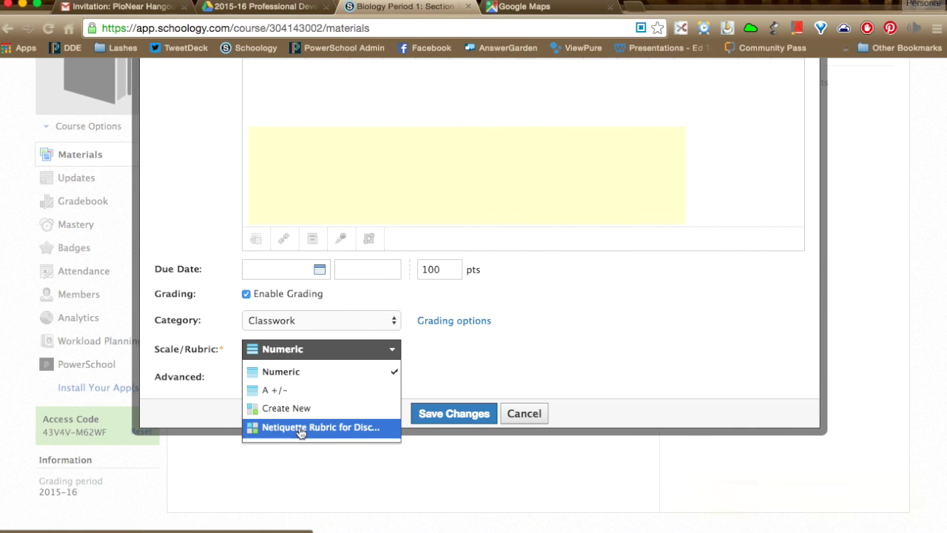
{"action": "left_click", "coordinate": [686, 465]}
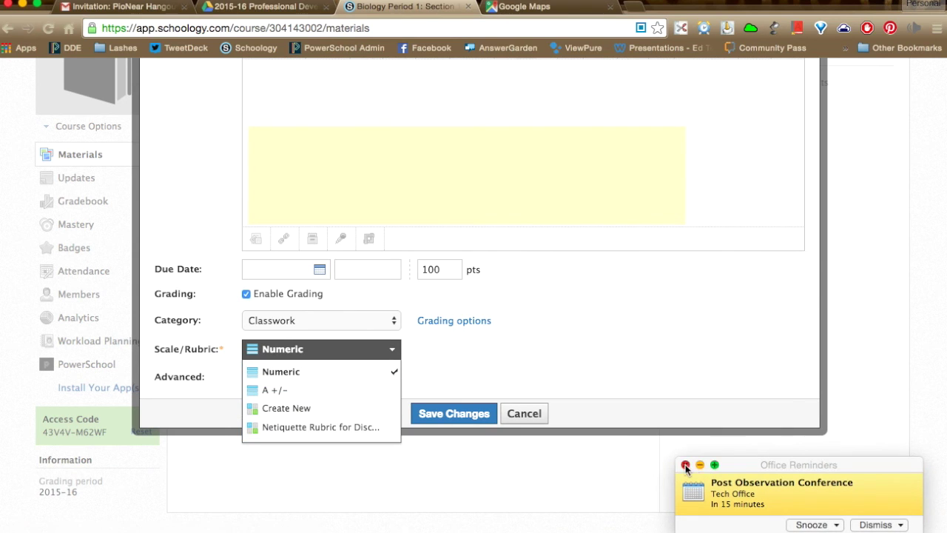
{"action": "left_click", "coordinate": [324, 427]}
{"action": "scroll", "coordinate": [360, 417], "scroll_direction": "down", "scroll_amount": 2}
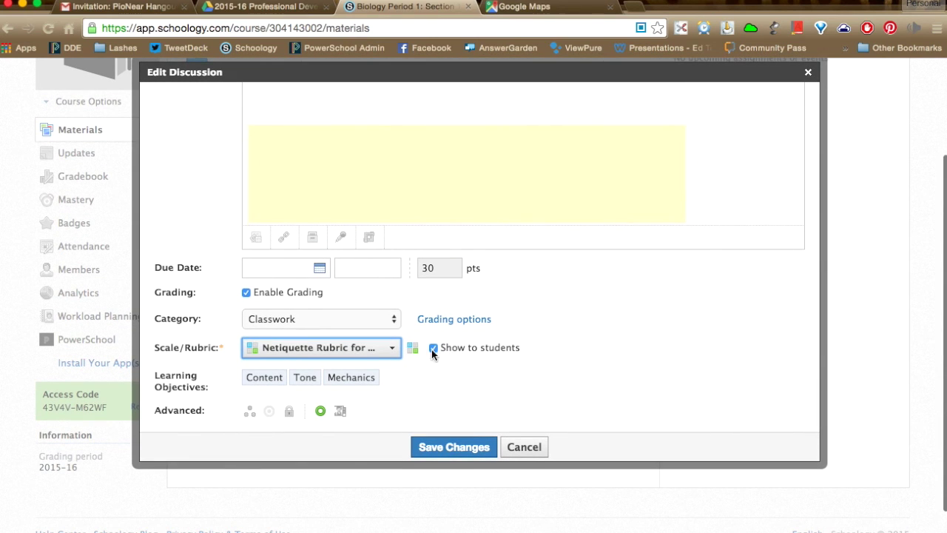
{"action": "left_click", "coordinate": [433, 347]}
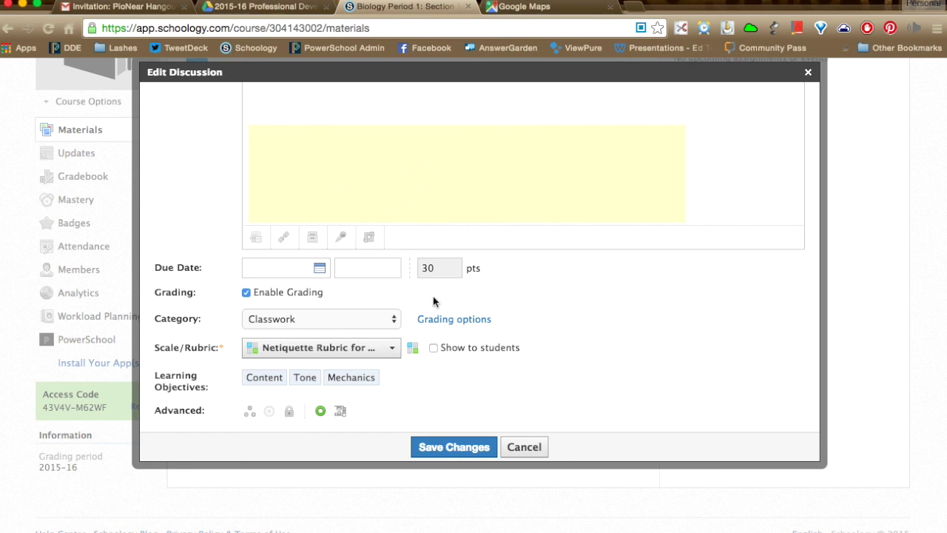
{"action": "left_click", "coordinate": [442, 447]}
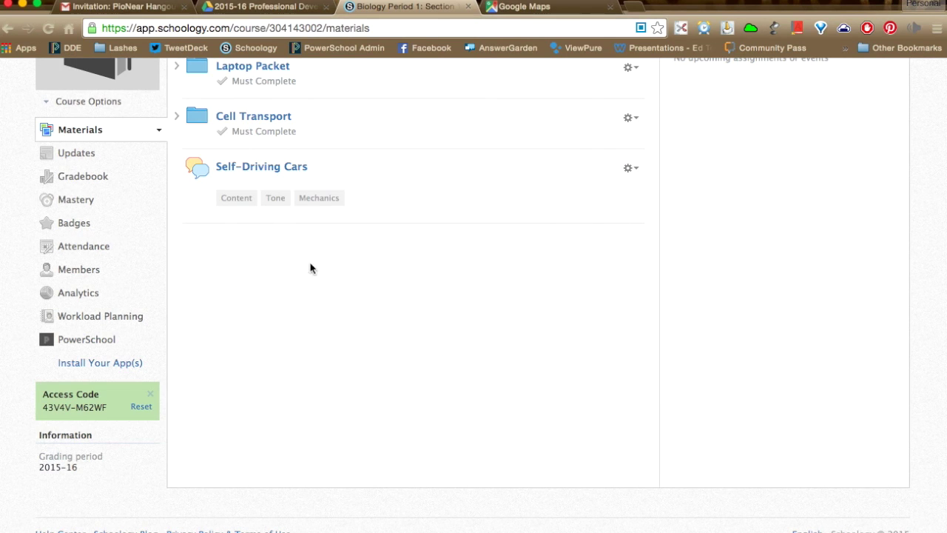
Step: Open the Self-Driving Cars discussion and review the attached grading rubric and the posted comment beneath it
{"action": "left_click", "coordinate": [247, 169]}
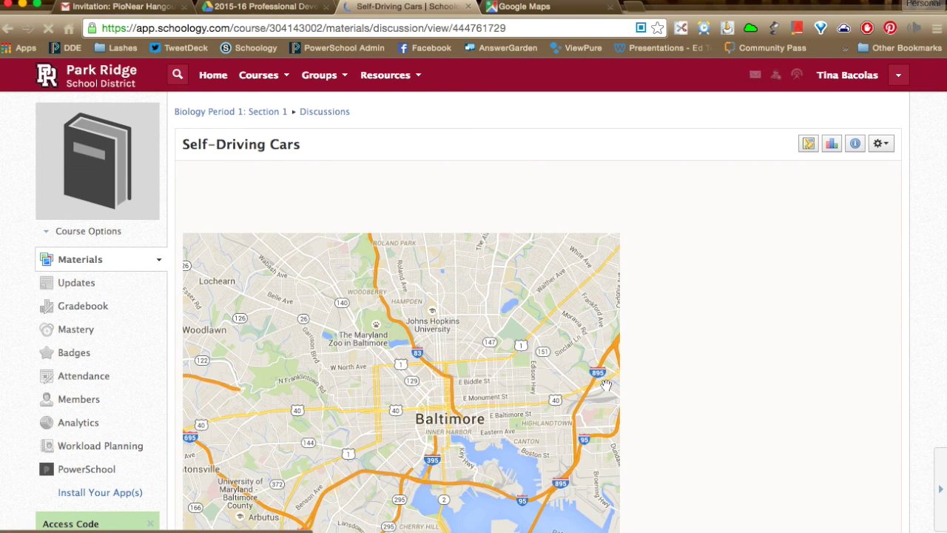
{"action": "scroll", "coordinate": [846, 396], "scroll_direction": "down", "scroll_amount": 10}
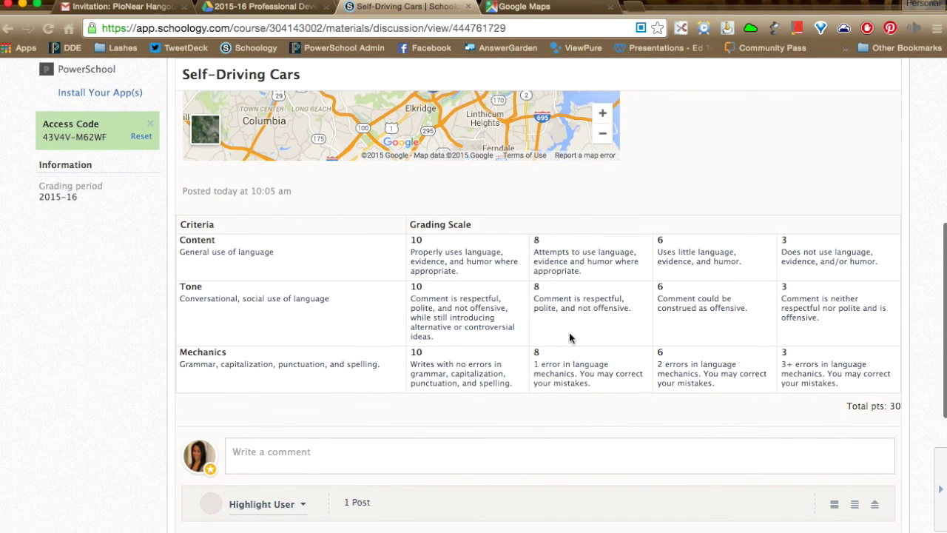
{"action": "scroll", "coordinate": [589, 343], "scroll_direction": "down", "scroll_amount": 2}
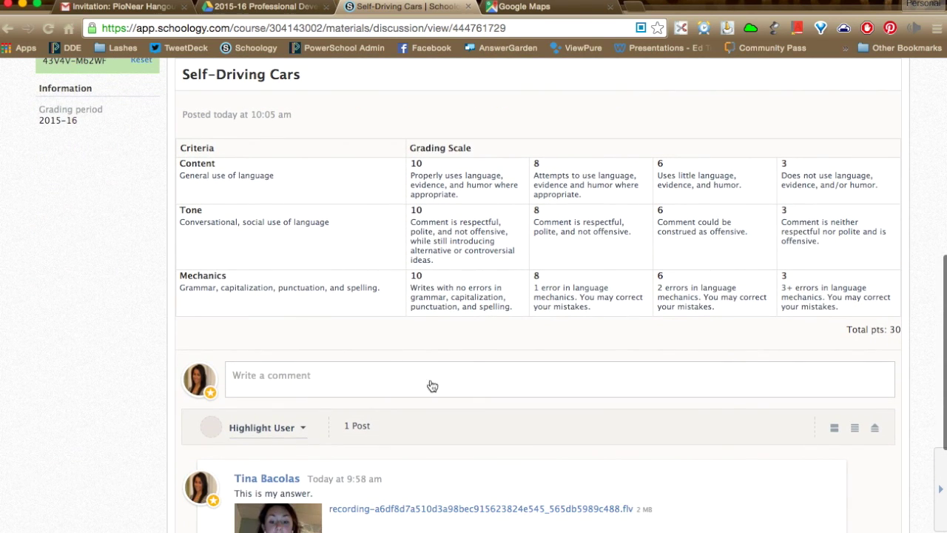
{"action": "scroll", "coordinate": [403, 383], "scroll_direction": "down", "scroll_amount": 4}
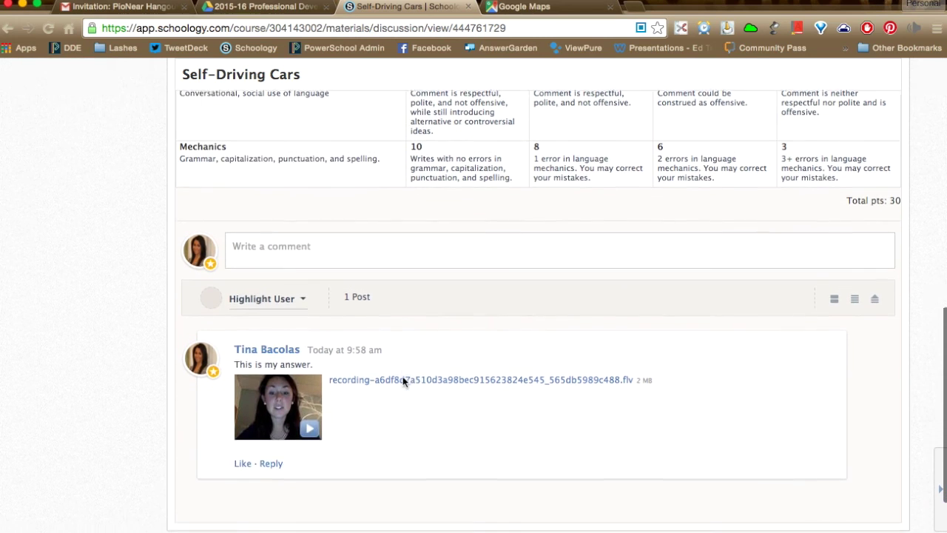
Step: Play the video recording in the posted comment and reload the discussion page
{"action": "left_click", "coordinate": [311, 401]}
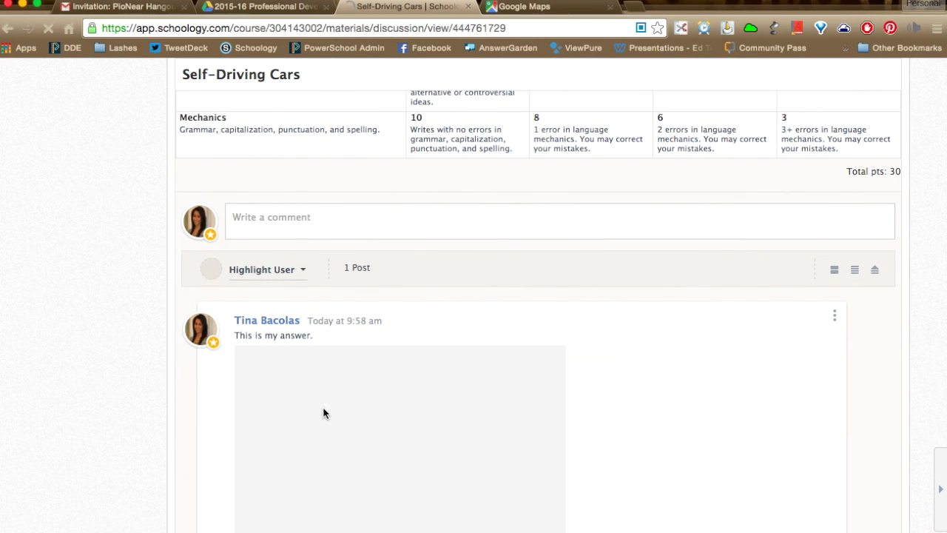
{"action": "scroll", "coordinate": [333, 411], "scroll_direction": "down", "scroll_amount": 3}
{"action": "left_click", "coordinate": [389, 355]}
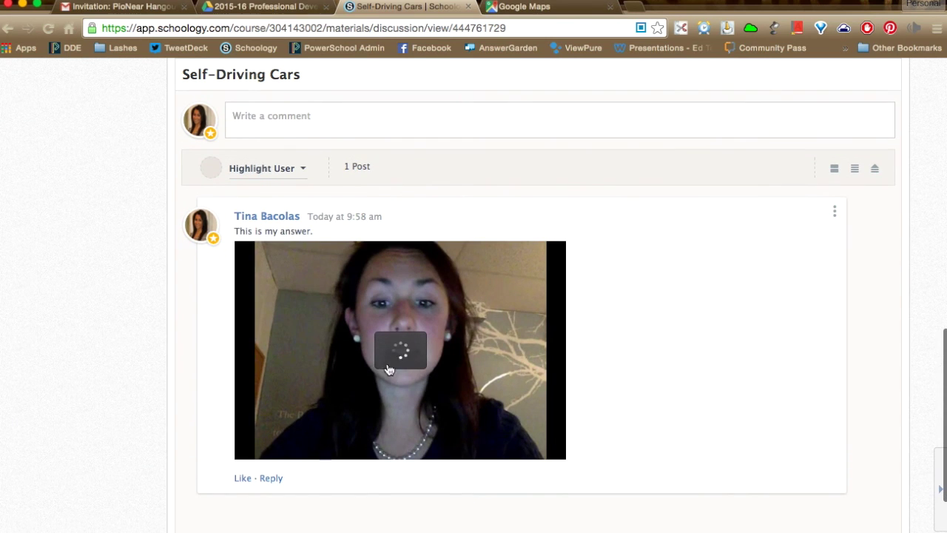
{"action": "left_click", "coordinate": [256, 441]}
{"action": "scroll", "coordinate": [365, 279], "scroll_direction": "up", "scroll_amount": 3}
{"action": "scroll", "coordinate": [366, 279], "scroll_direction": "up", "scroll_amount": 4}
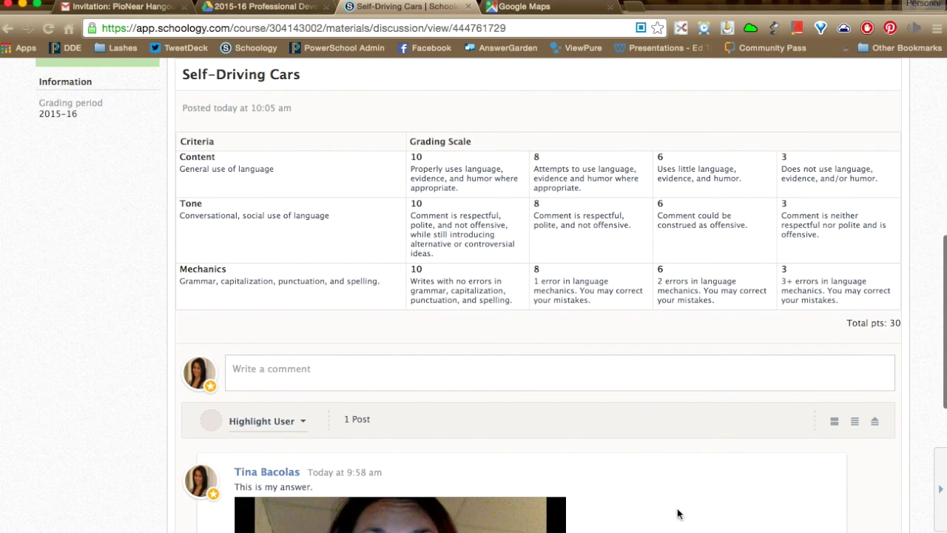
{"action": "key", "text": "super+r"}
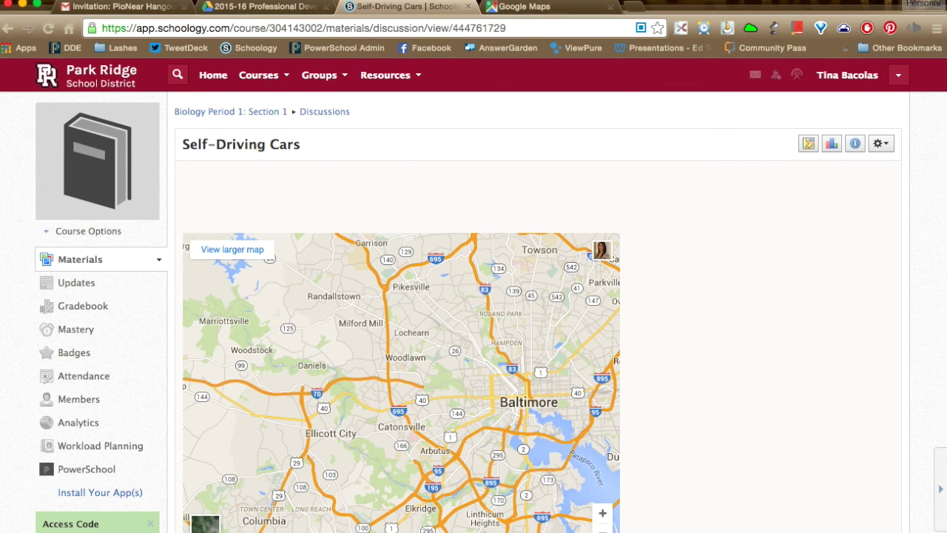
{"action": "left_click", "coordinate": [509, 193]}
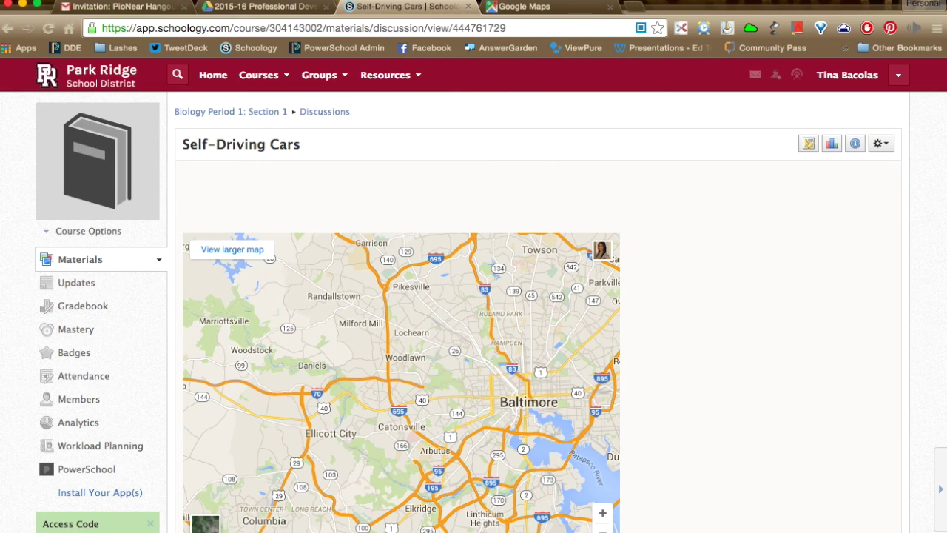